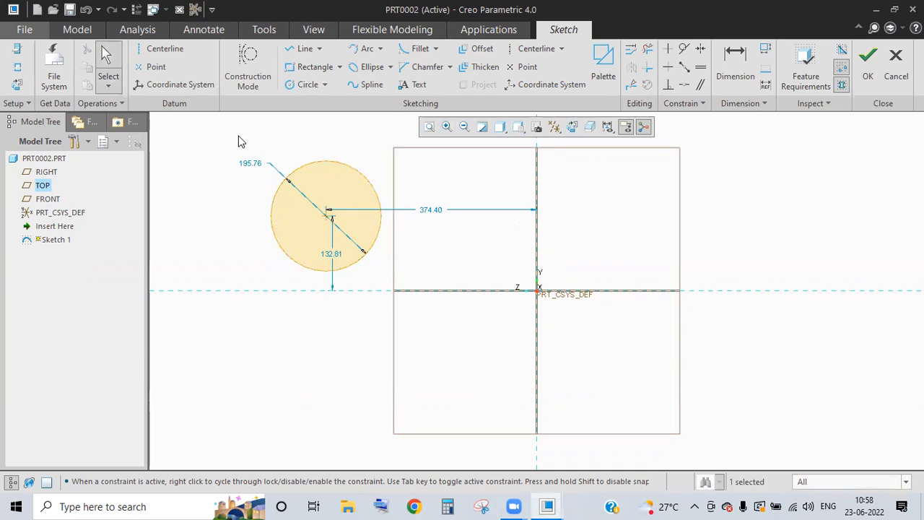
- Delete the existing circle and sketch a center-point circle about 226 in diameter, about 430 left of the vertical reference and 166 above the horizontal
key(Delete)
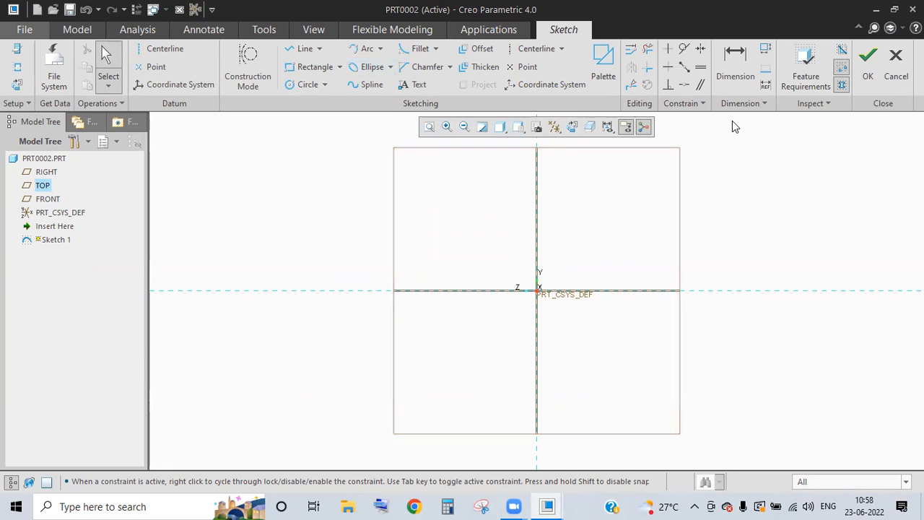
click(308, 84)
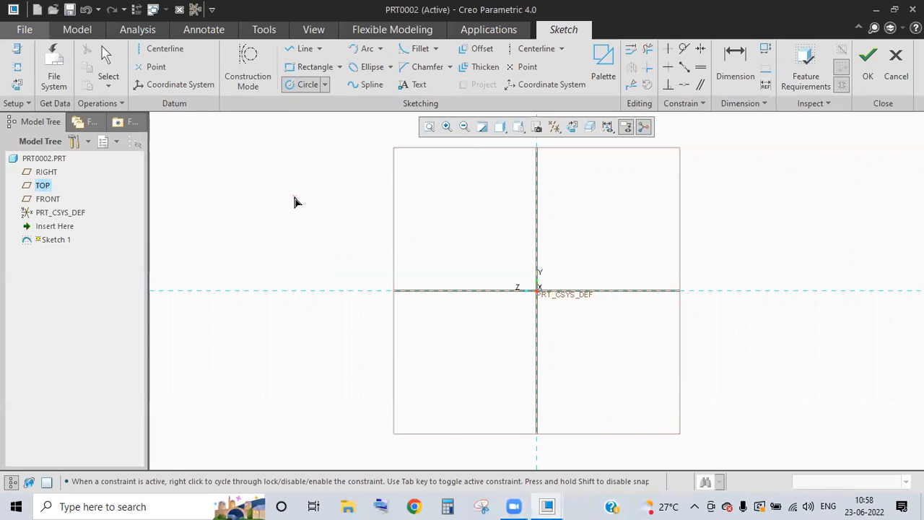
click(294, 197)
click(352, 230)
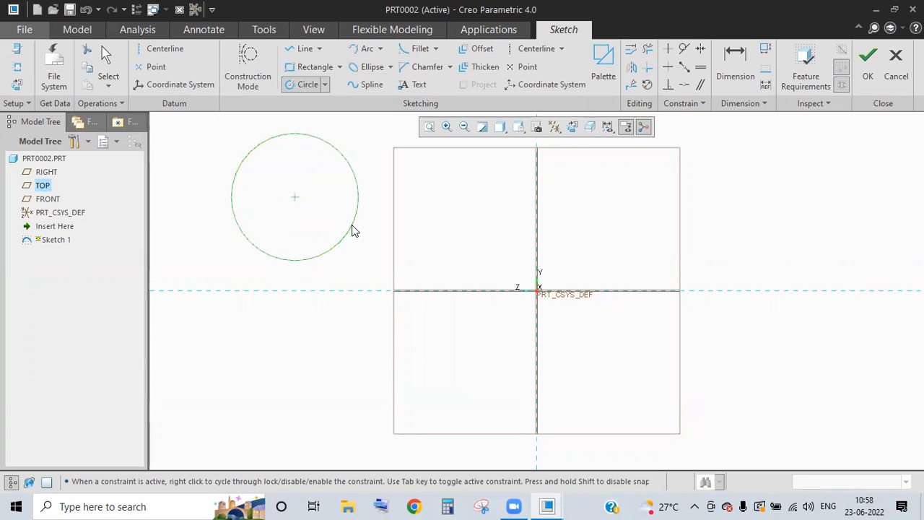
middle_click(434, 216)
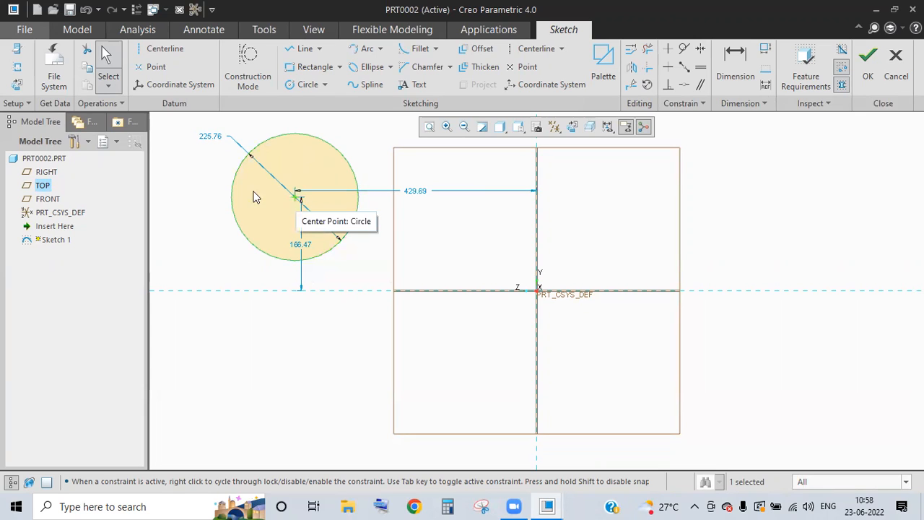
- Set the horizontal distance between the circle's center and the vertical reference to 4500
double_click(416, 192)
text(4500)
key(Return)
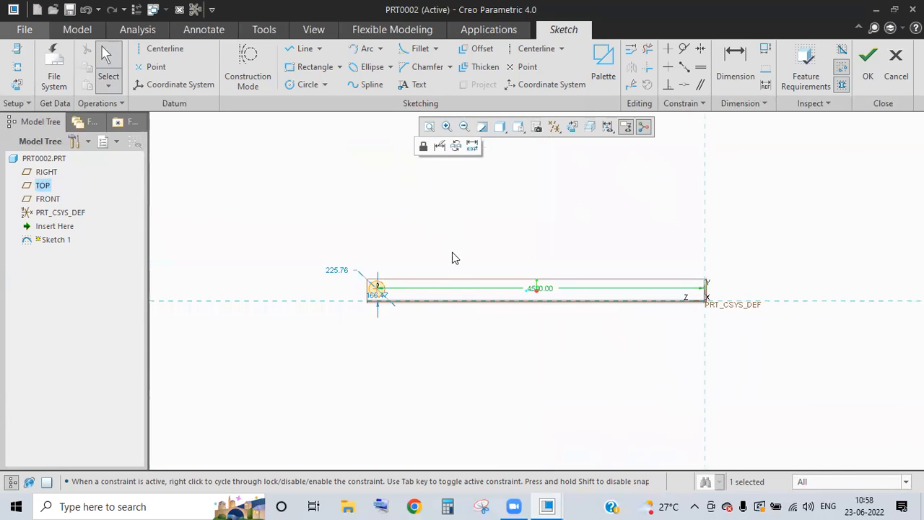
click(653, 349)
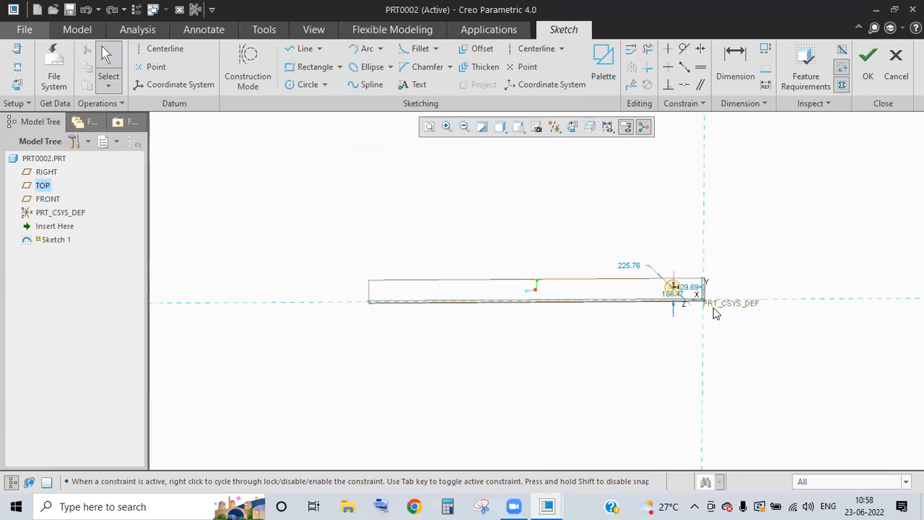
- Set the horizontal distance between the circle's center and the vertical reference to 430
scroll(699, 309, up, 3)
scroll(582, 266, up, 1)
double_click(554, 267)
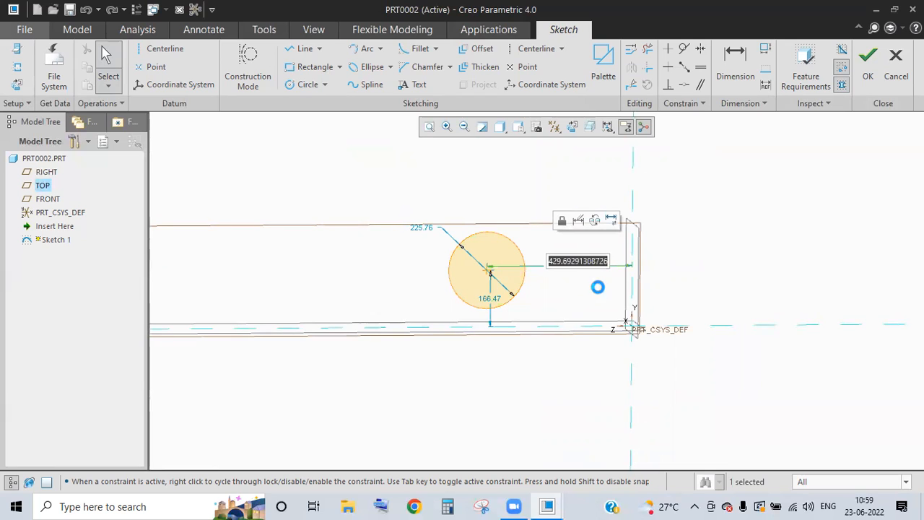
text(430)
key(Return)
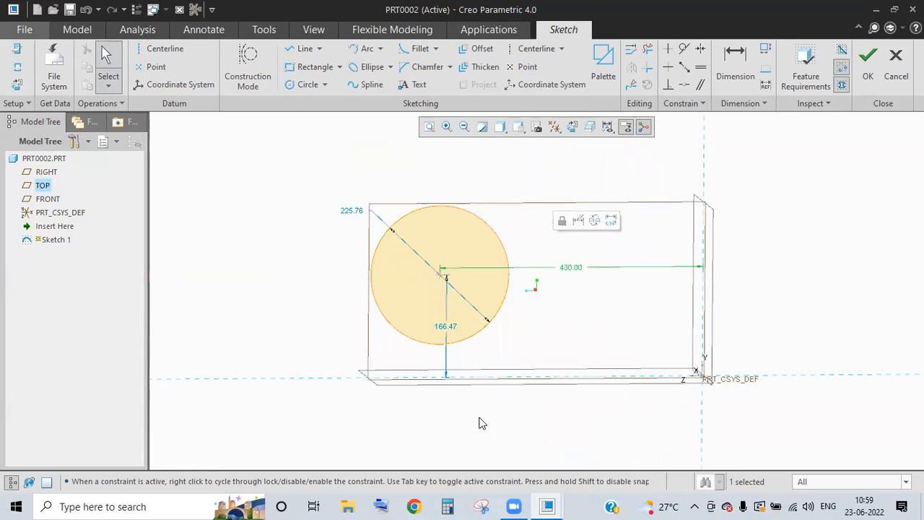
click(685, 362)
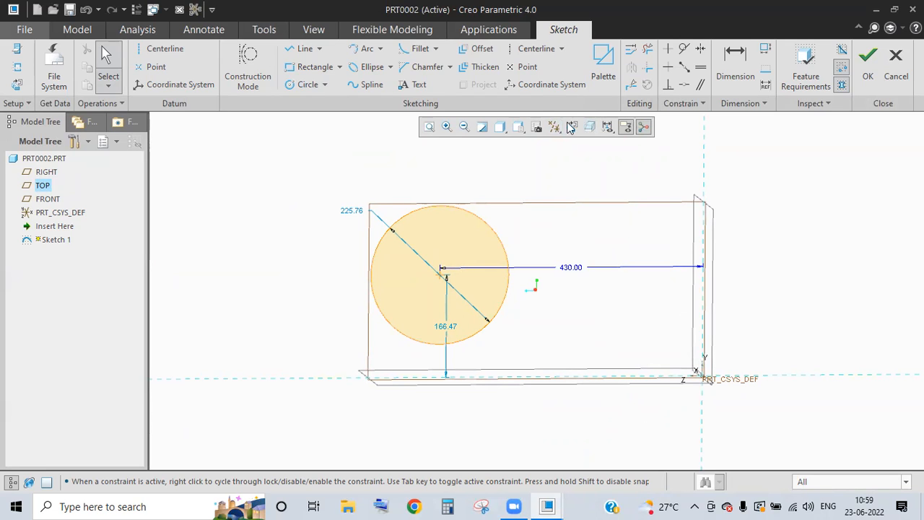
- Lock the 430 horizontal dimension of the circle's center
click(572, 127)
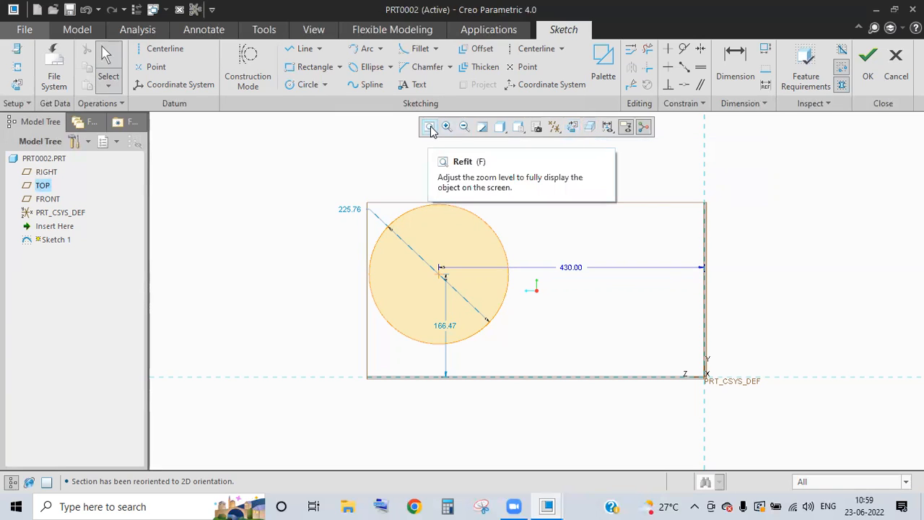
scroll(576, 284, down, 5)
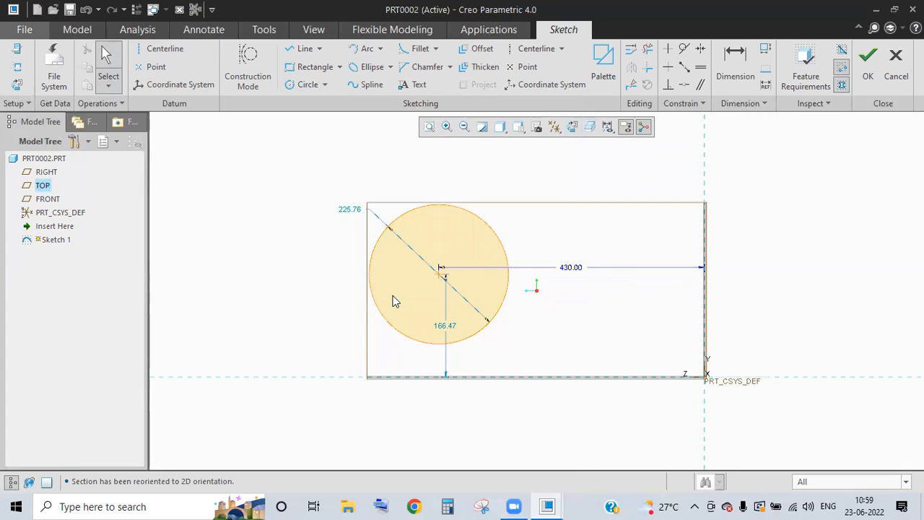
middle_drag(394, 296, 393, 295)
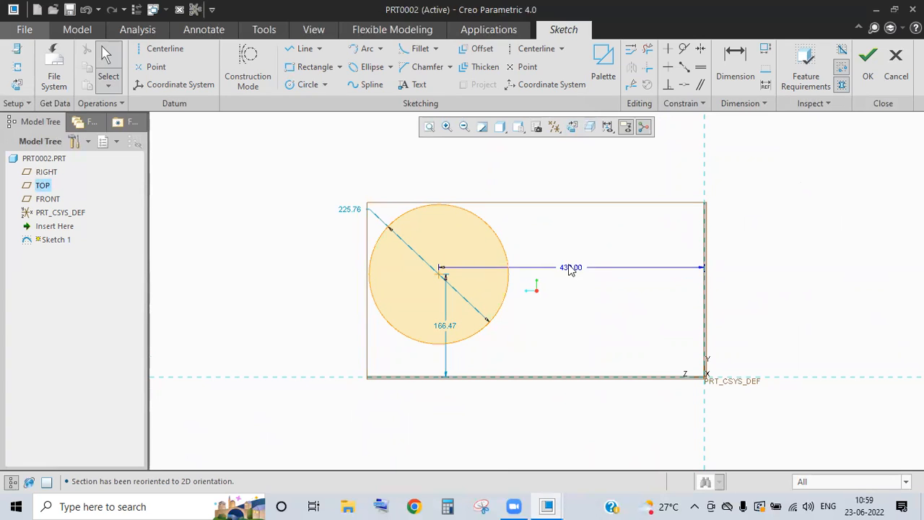
click(569, 269)
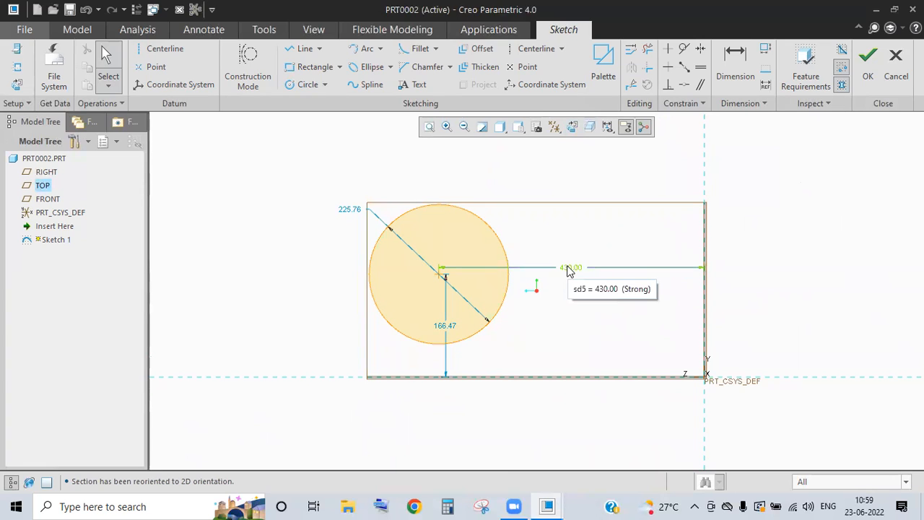
click(569, 268)
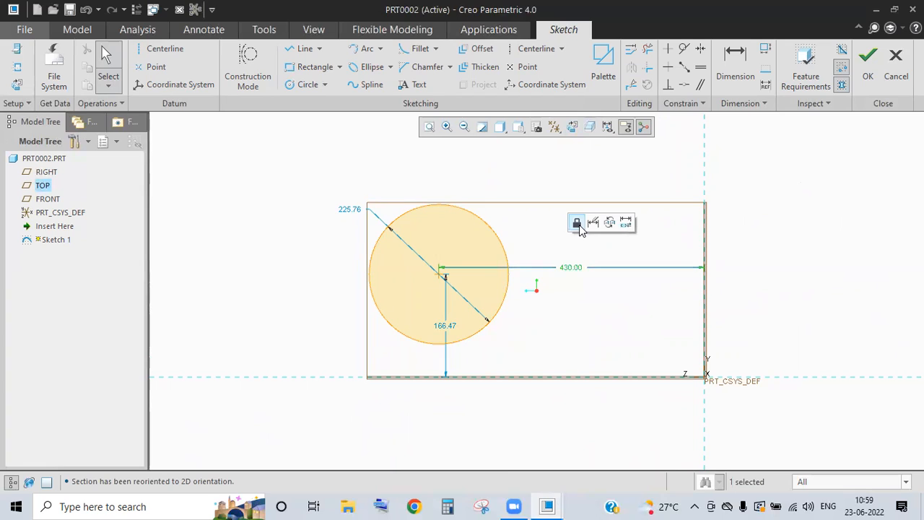
click(576, 223)
click(849, 263)
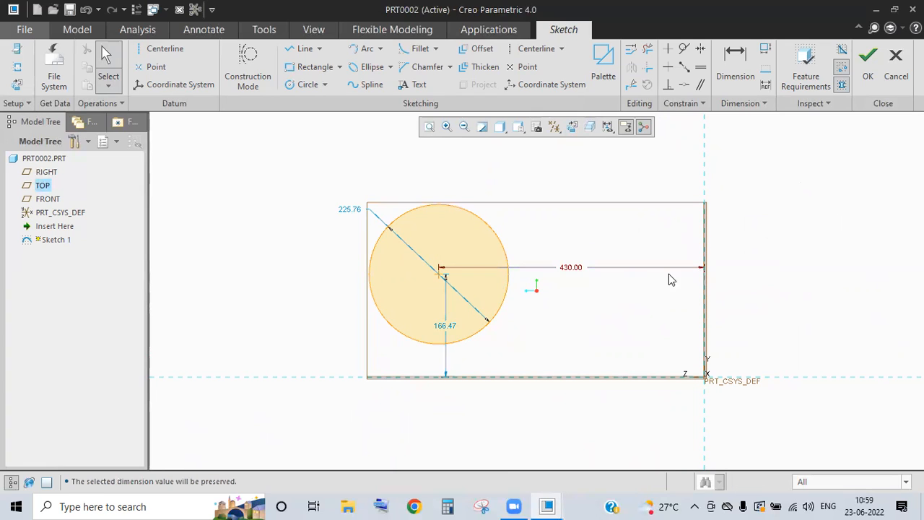
- Sketch a concentric circle about 145 in diameter inside the existing circle
click(324, 85)
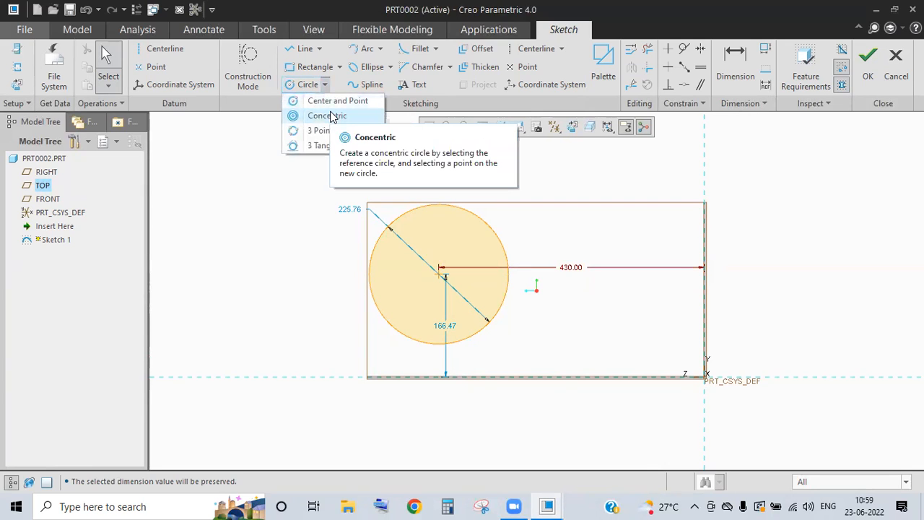
click(332, 117)
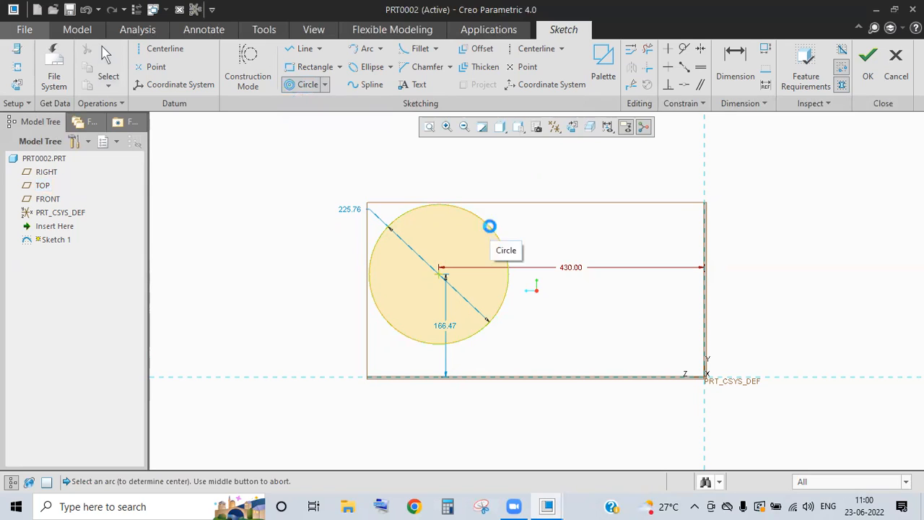
click(479, 250)
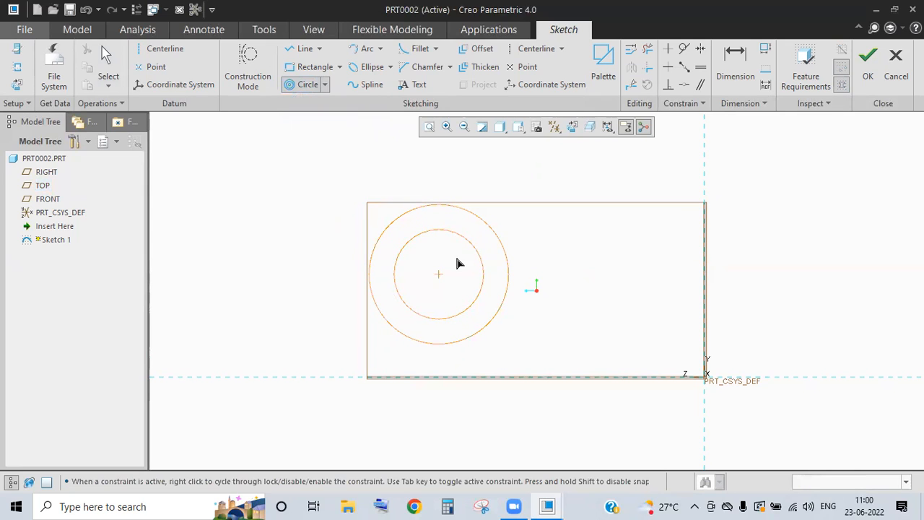
click(458, 264)
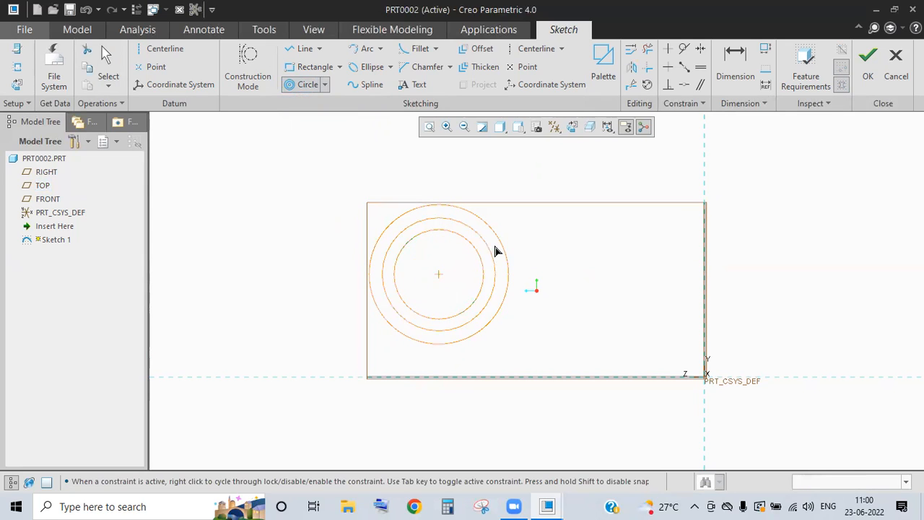
click(495, 246)
middle_click(326, 277)
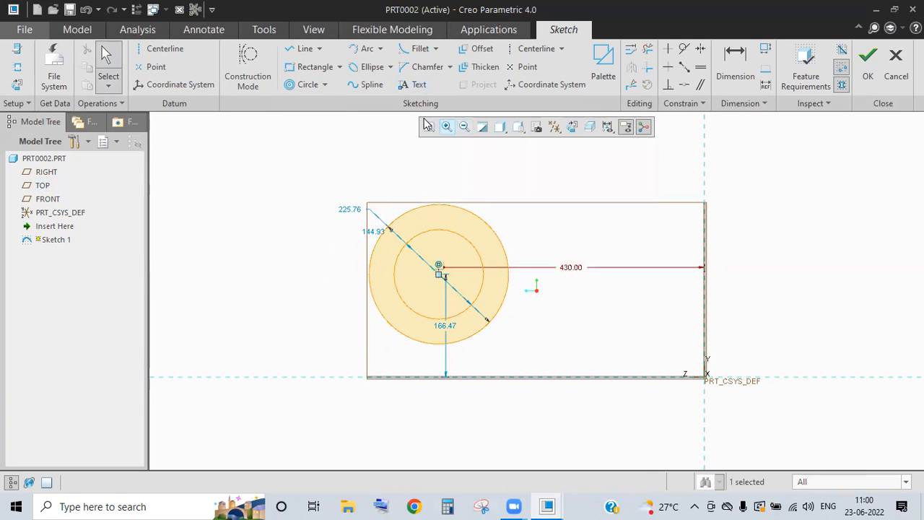
- Sketch a larger concentric circle about 457 in diameter around the two circles, and stay in the sketch
click(325, 84)
click(327, 115)
click(468, 242)
click(567, 225)
middle_click(566, 258)
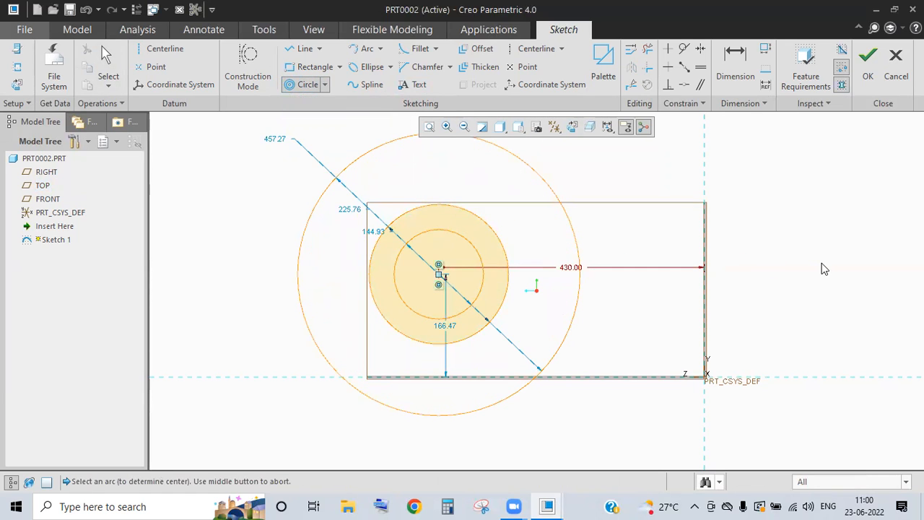
middle_click(364, 231)
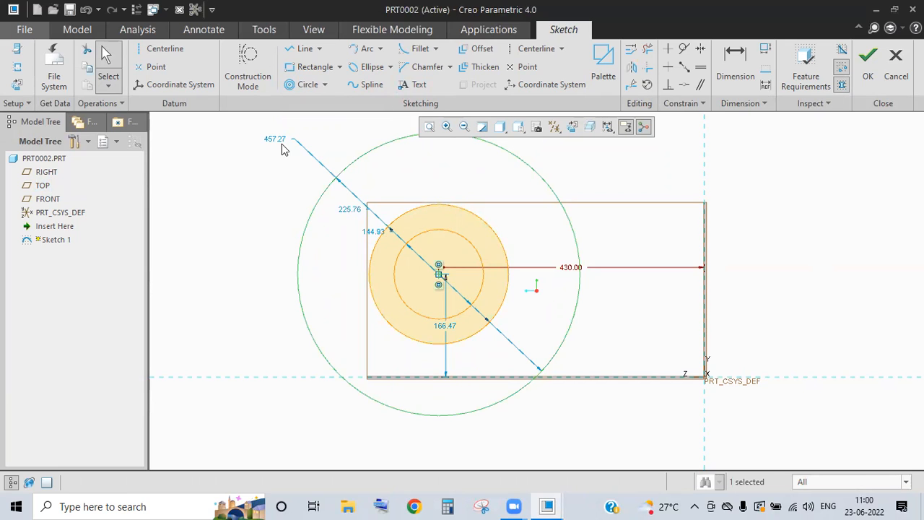
key(Escape)
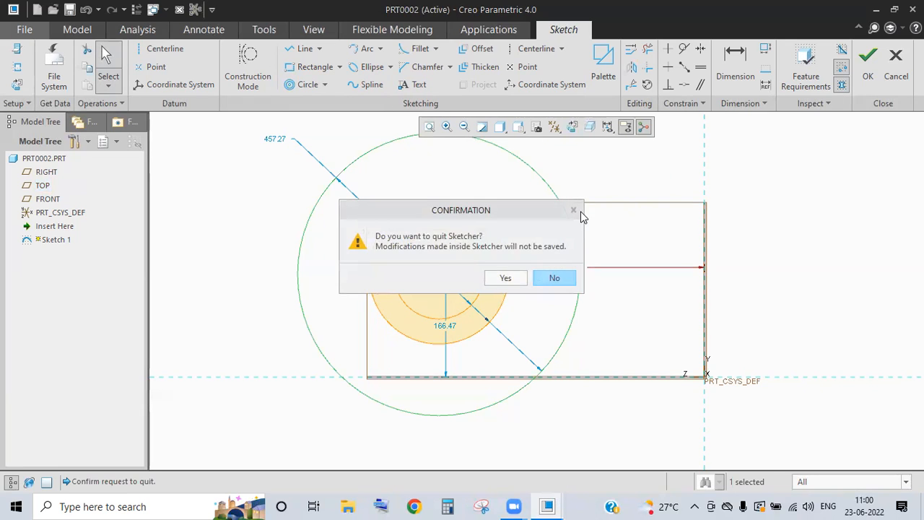
click(556, 279)
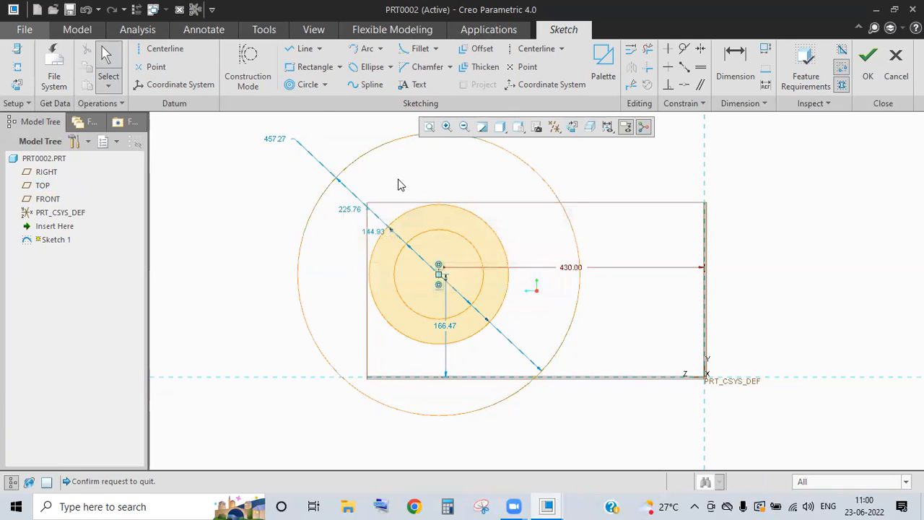
- Sketch a 3 Point circle with its center about 162 right of the vertical reference and 161 above the horizontal reference
click(324, 84)
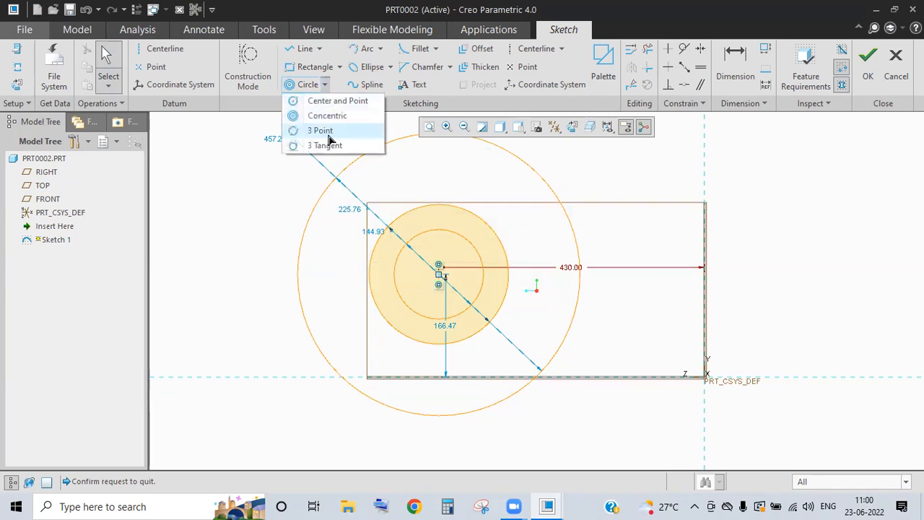
click(319, 131)
click(828, 200)
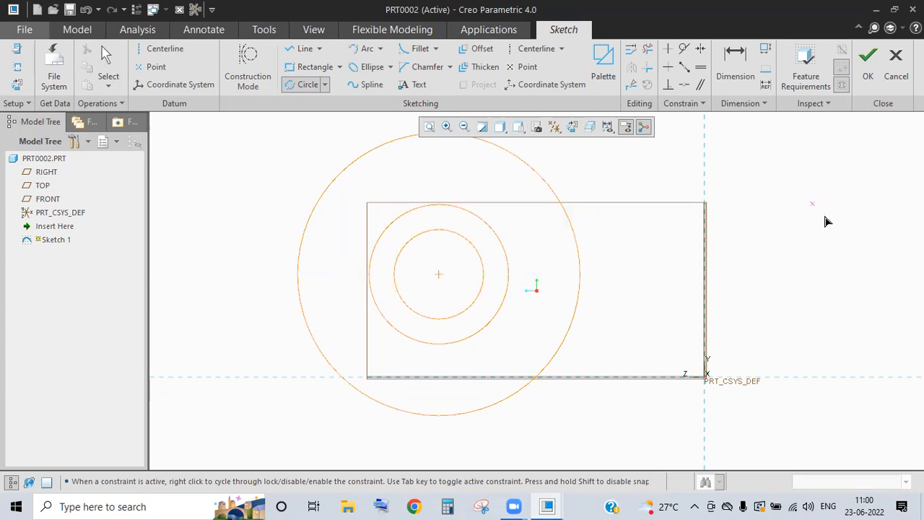
click(772, 247)
click(772, 309)
click(845, 256)
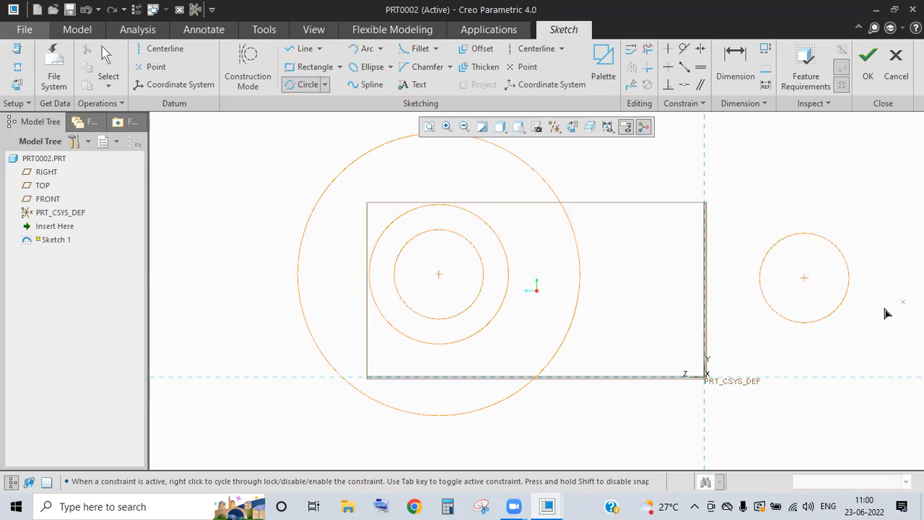
middle_click(791, 340)
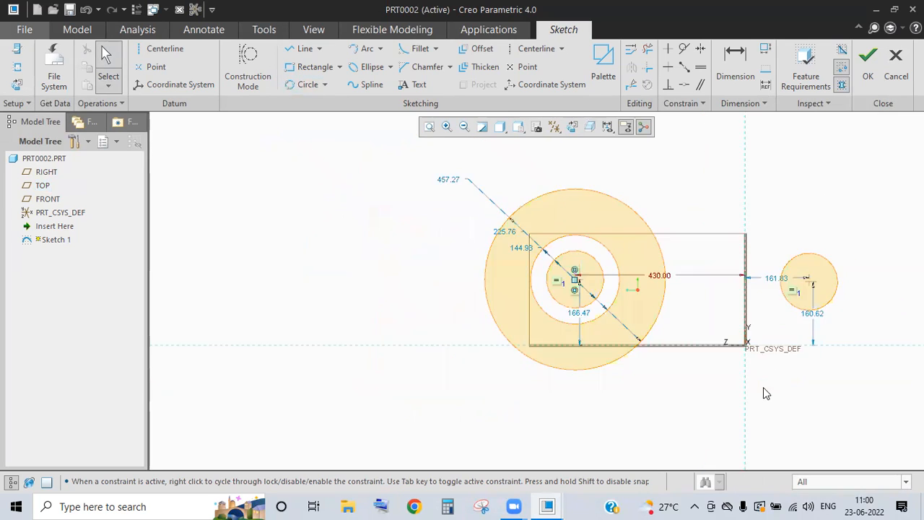
- Sketch a rectangle about 565 by 289 below the concentric circles, its top edge about 273 below the horizontal reference
scroll(753, 405, down, 5)
scroll(752, 400, down, 3)
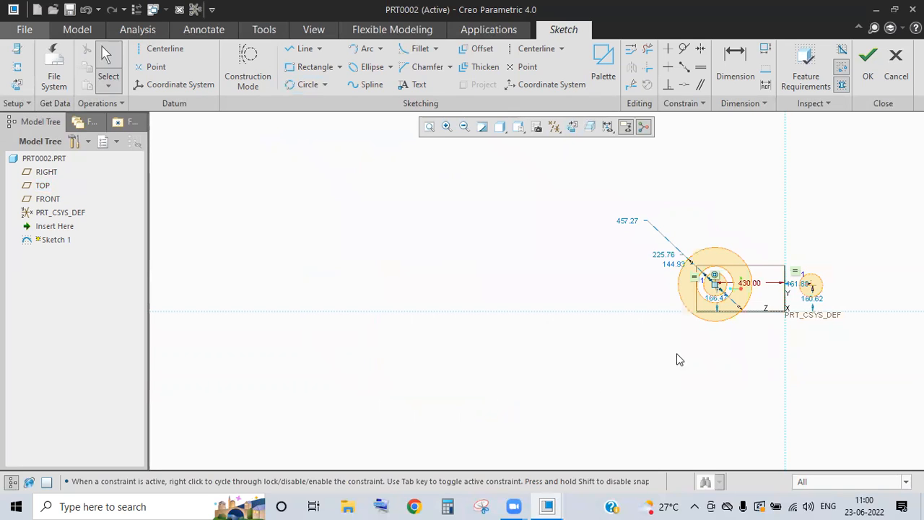
click(320, 71)
click(484, 314)
click(663, 404)
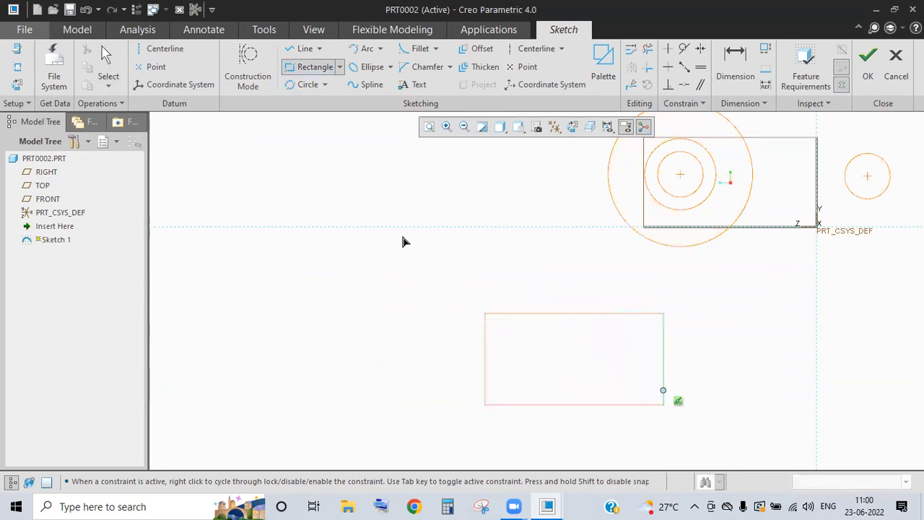
middle_click(402, 230)
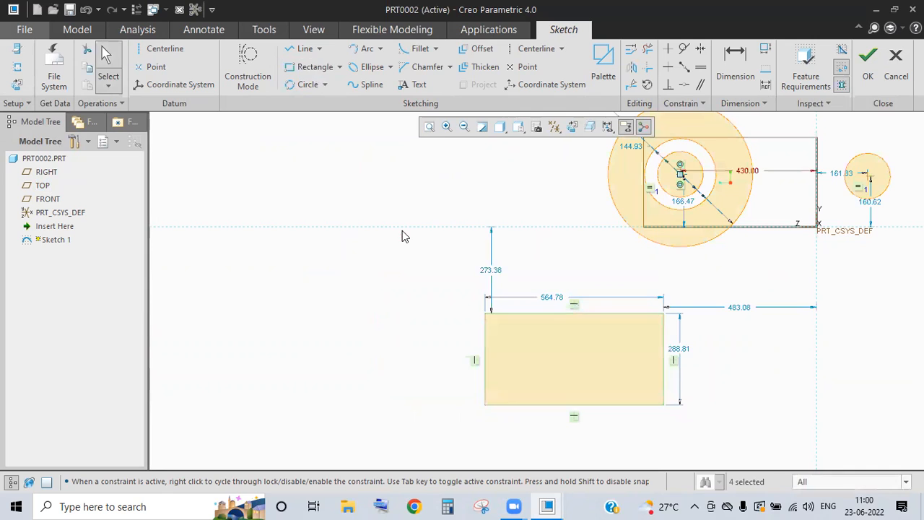
- Sketch a 3 Point circle through three corners of the rectangle
click(308, 85)
click(484, 405)
click(485, 313)
click(589, 374)
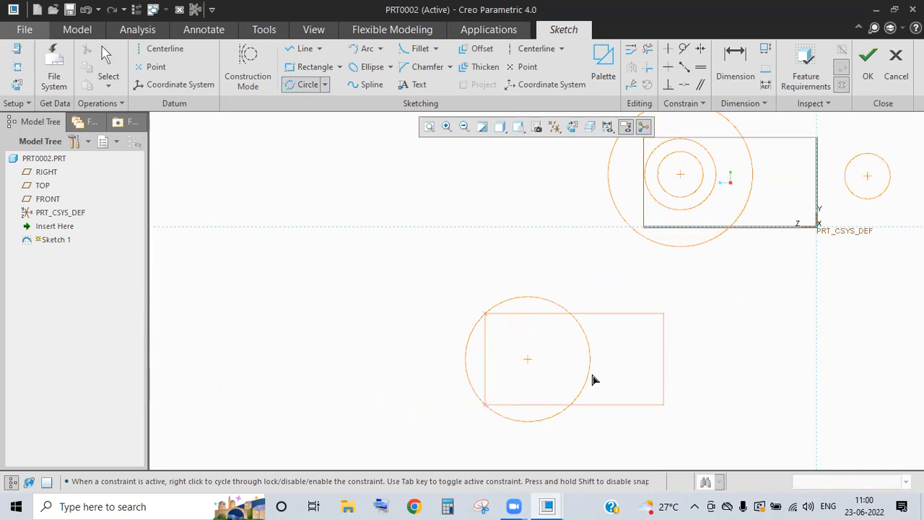
click(665, 423)
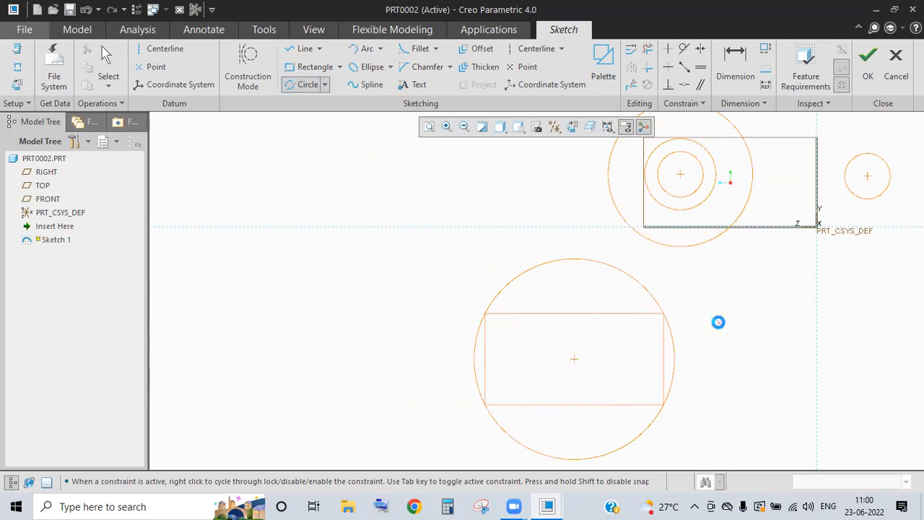
middle_click(718, 322)
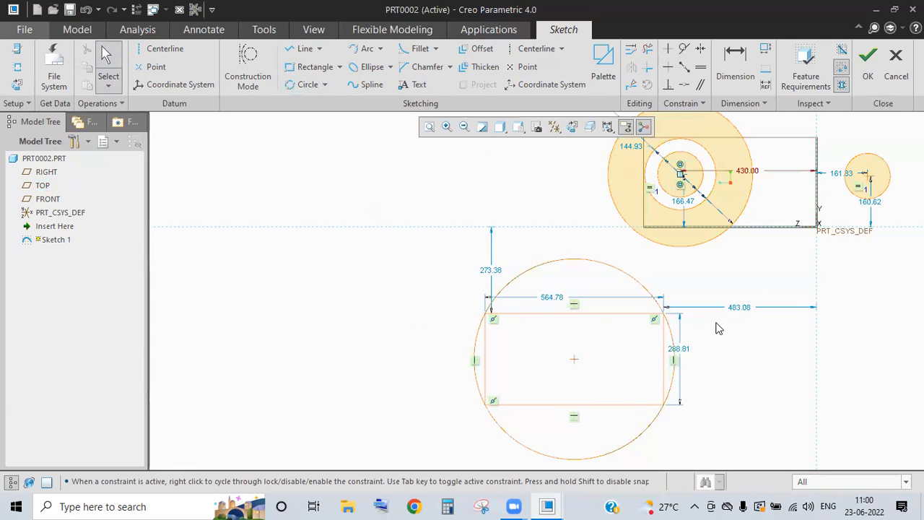
- Sketch a 3 Tangent circle inside the lower rectangle, tangent to its left, top and bottom edges
click(326, 84)
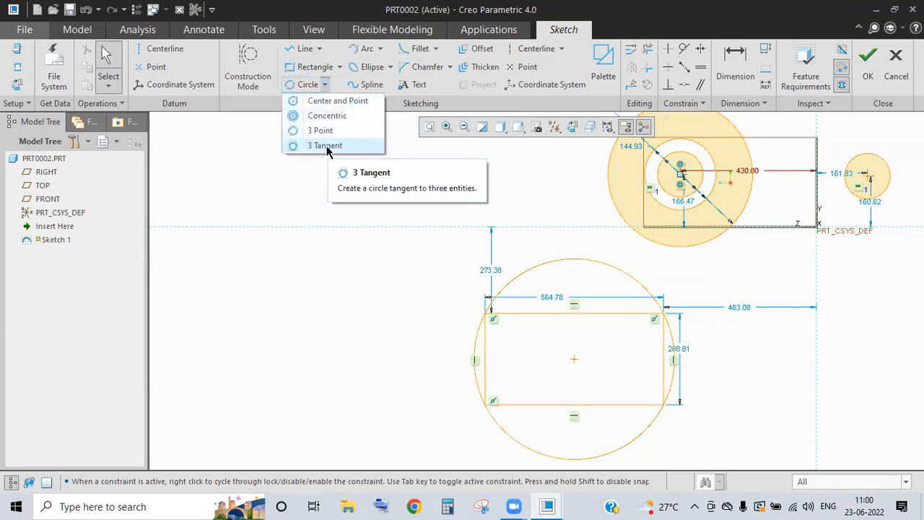
click(326, 146)
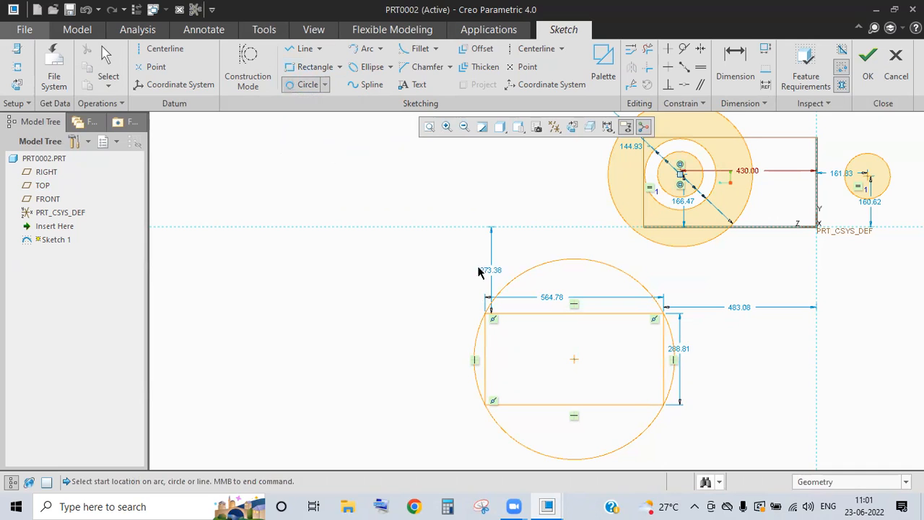
click(576, 316)
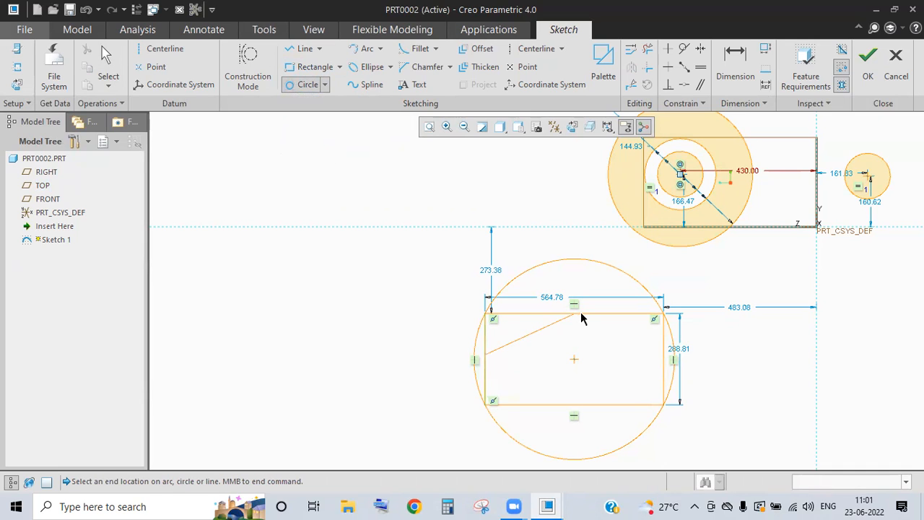
click(613, 405)
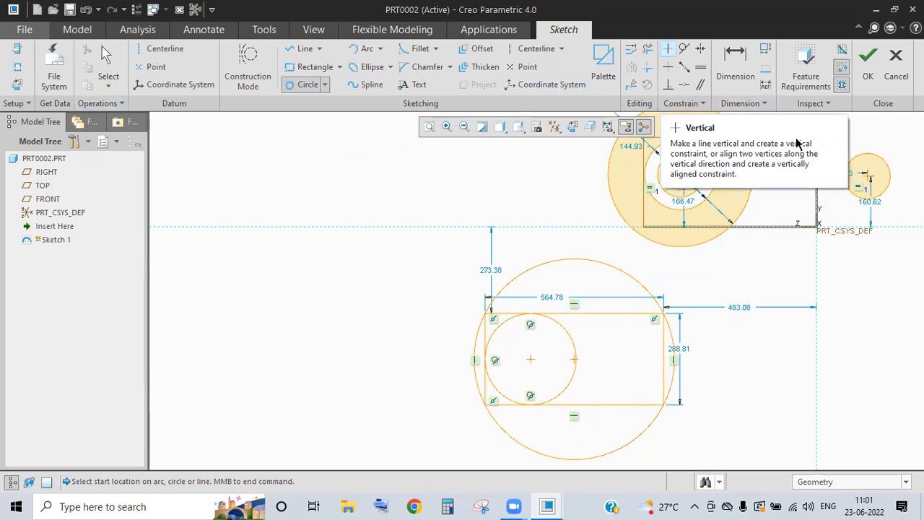
- Sketch a 3-Point arc of about 147 radius, its ends about 402 and 139 below the horizontal reference
click(380, 48)
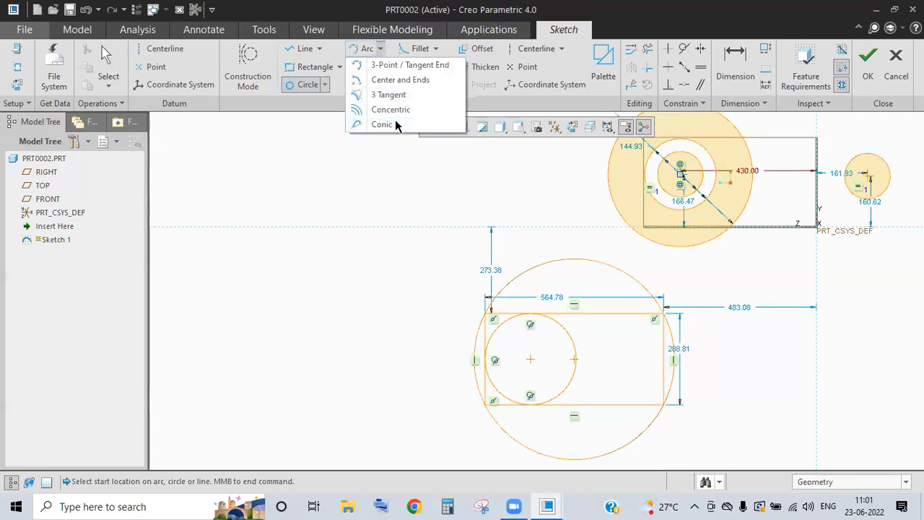
click(418, 66)
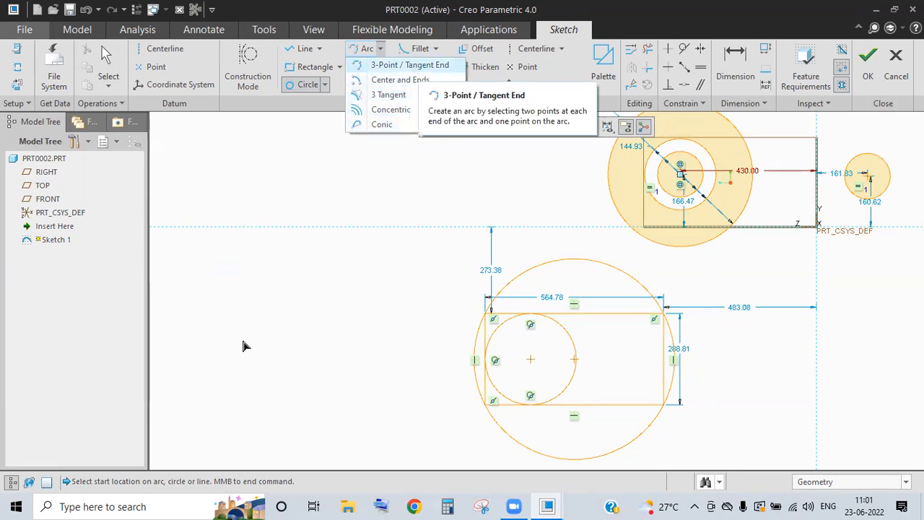
click(221, 355)
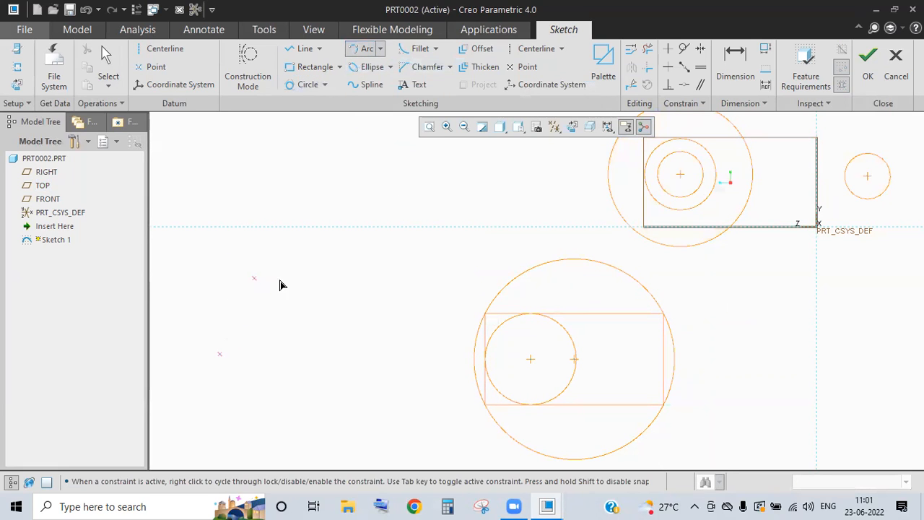
click(281, 291)
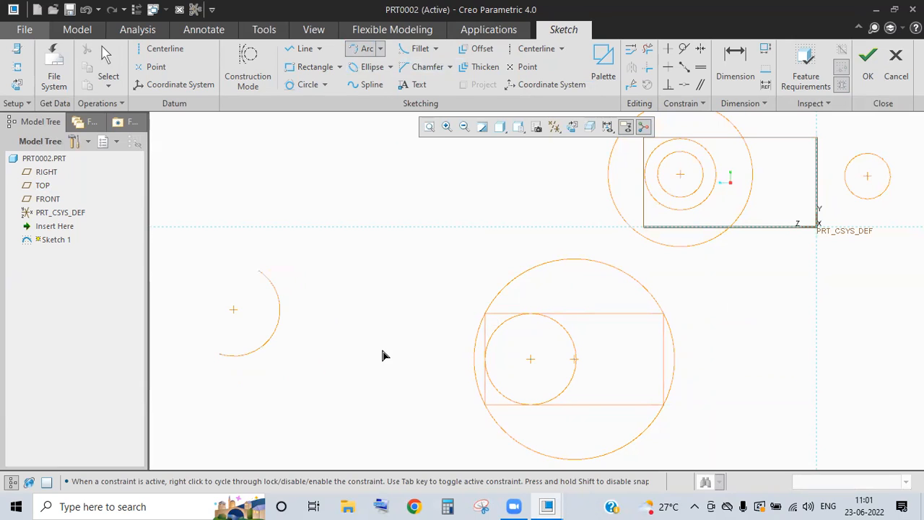
click(383, 350)
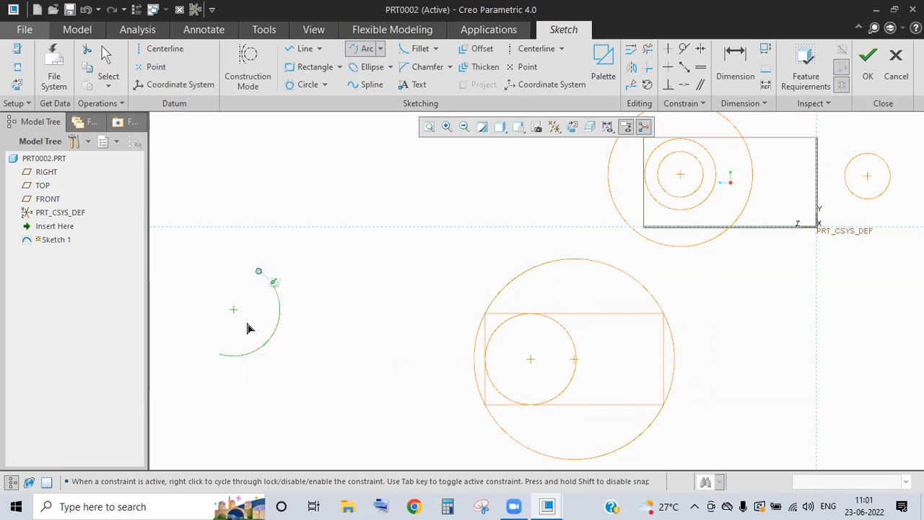
- Sketch a Center and Ends arc of about 272 radius, centered about 355 left of the lower rectangle's left edge
click(380, 49)
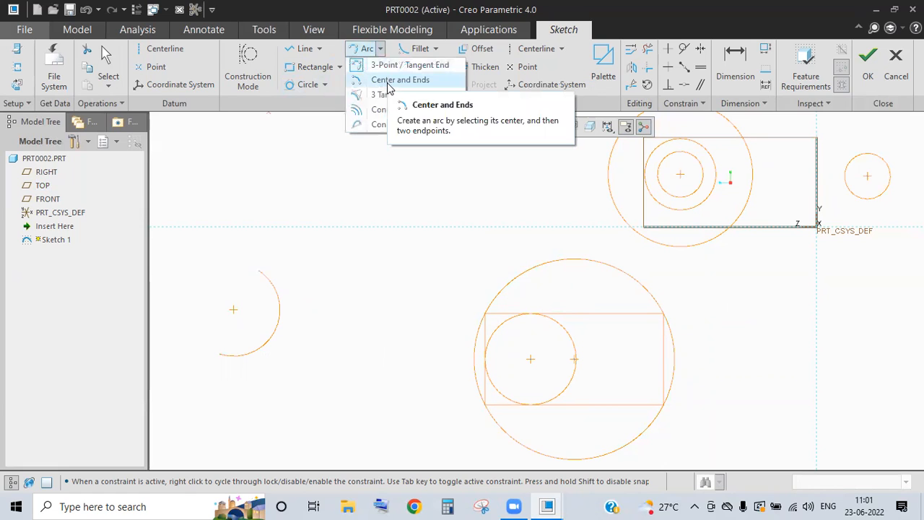
click(388, 84)
click(373, 374)
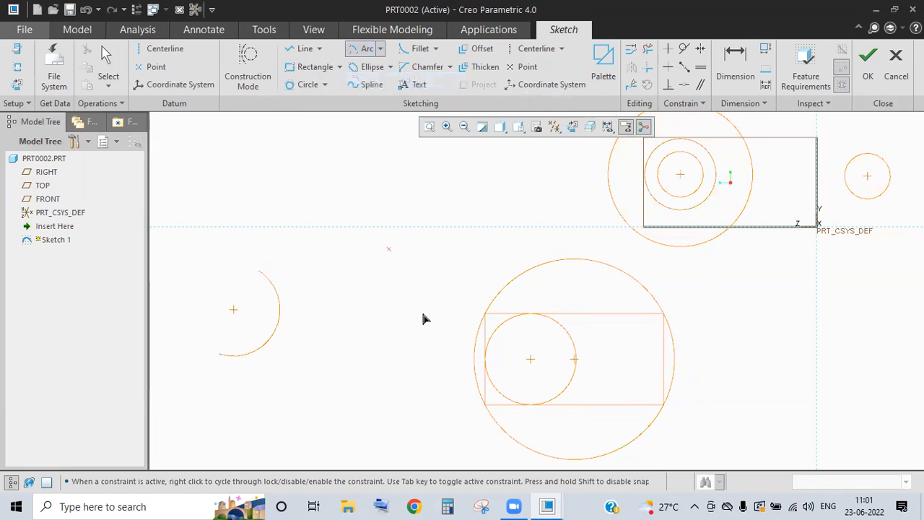
click(459, 374)
click(347, 315)
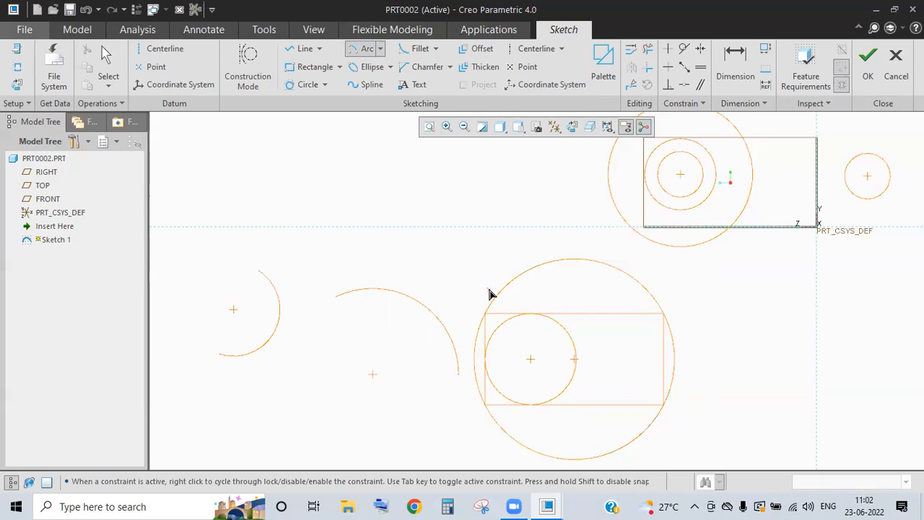
- Sketch a rectangle about 569 by 233 above the two arcs, its bottom edge about 37 above the horizontal reference
click(381, 48)
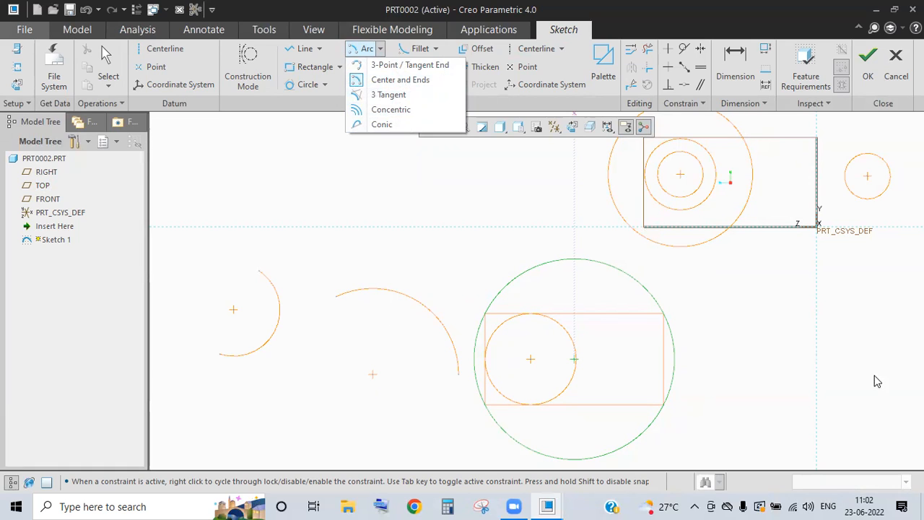
click(313, 67)
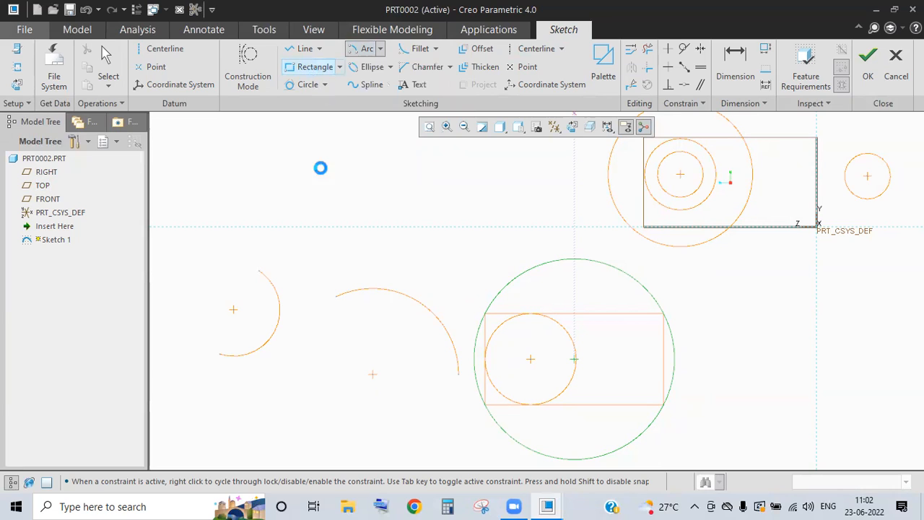
click(304, 141)
click(485, 214)
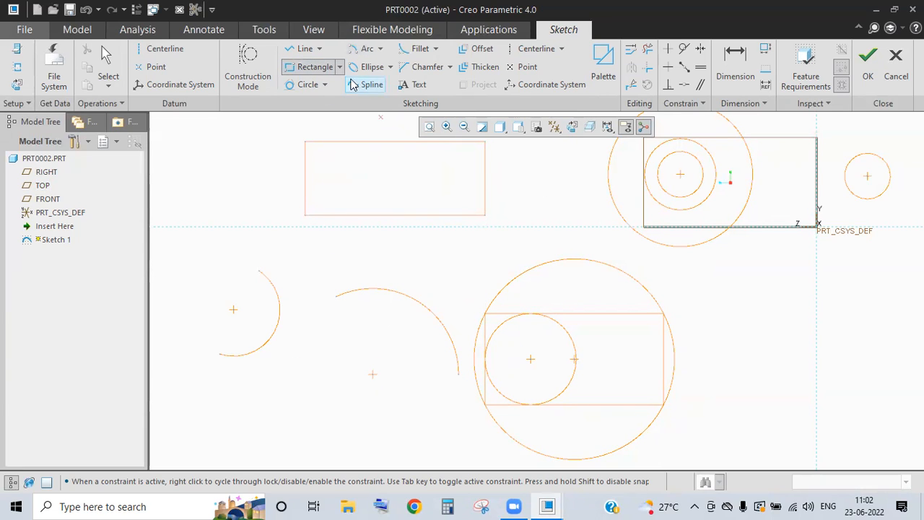
- Sketch a 3 Tangent arc of about 117 radius touching the left, top and bottom edges of the upper left rectangle
click(380, 49)
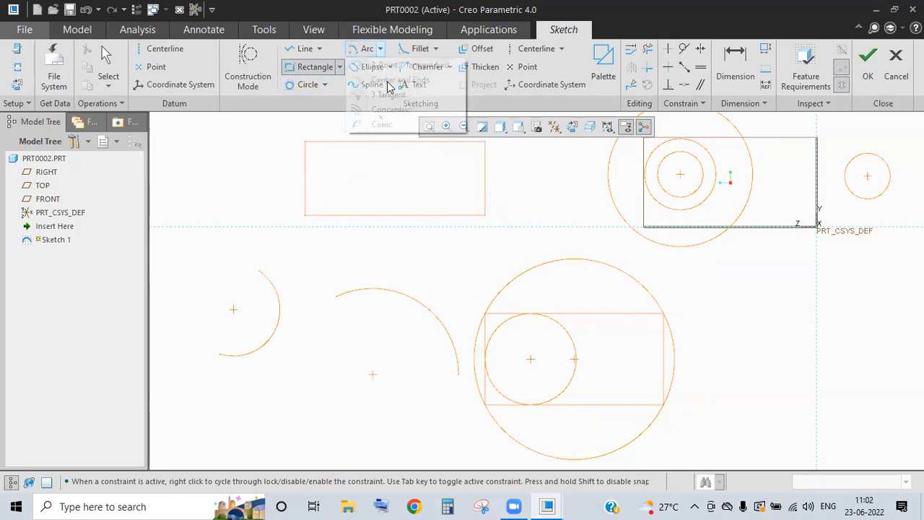
click(398, 95)
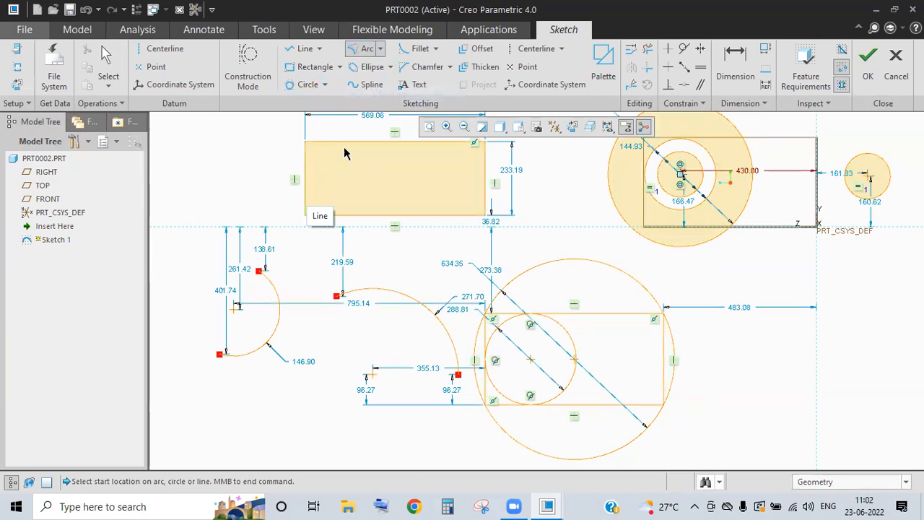
click(387, 142)
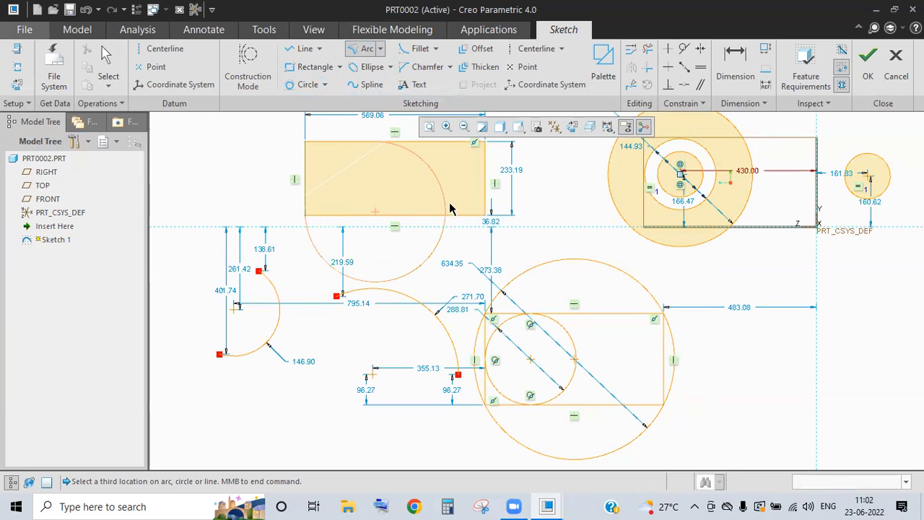
click(372, 224)
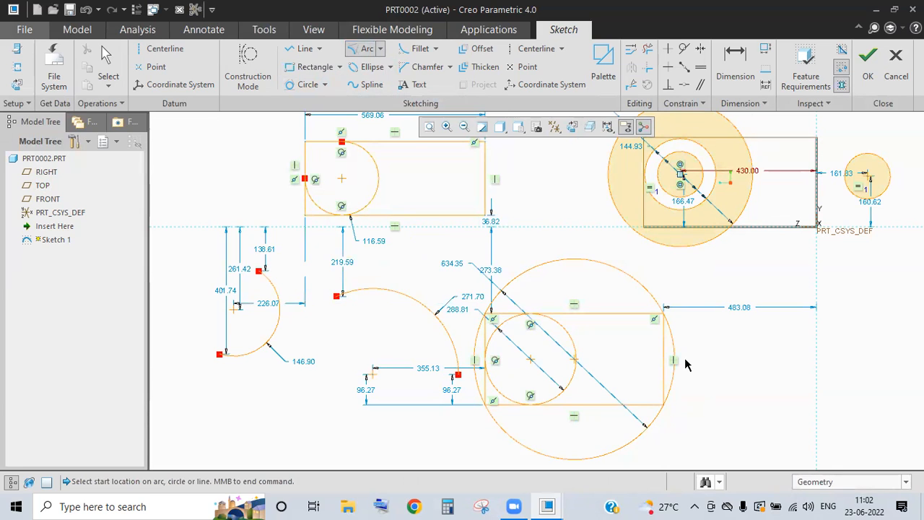
- Sketch three separate slanted lines left of the existing shapes, starting about 1095 above, 2054 above and 1129 below the horizontal reference
scroll(687, 365, up, 3)
scroll(847, 336, down, 2)
scroll(847, 336, up, 2)
scroll(477, 351, up, 1)
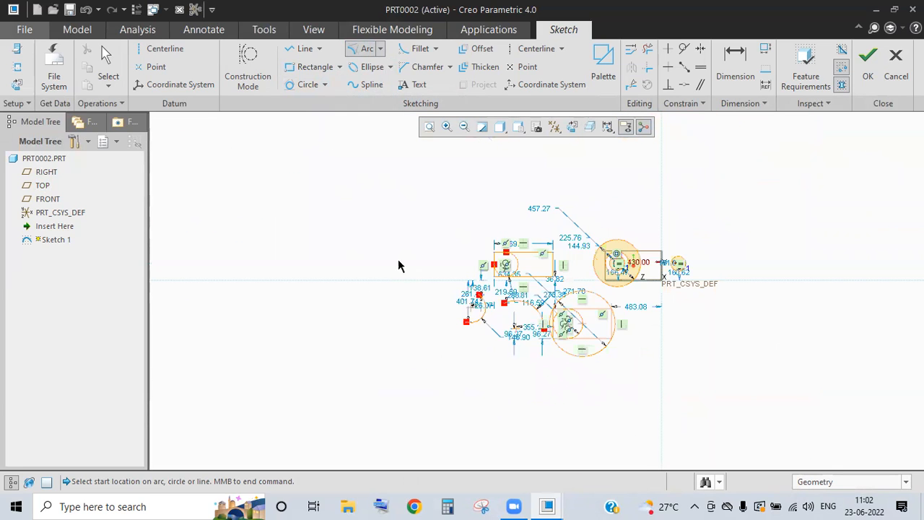
scroll(279, 171, up, 1)
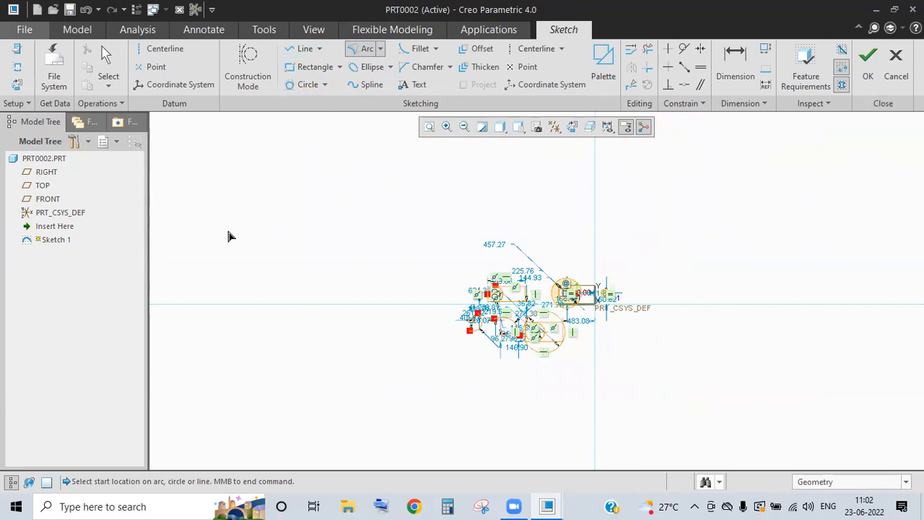
click(305, 49)
click(227, 231)
click(343, 159)
middle_click(443, 210)
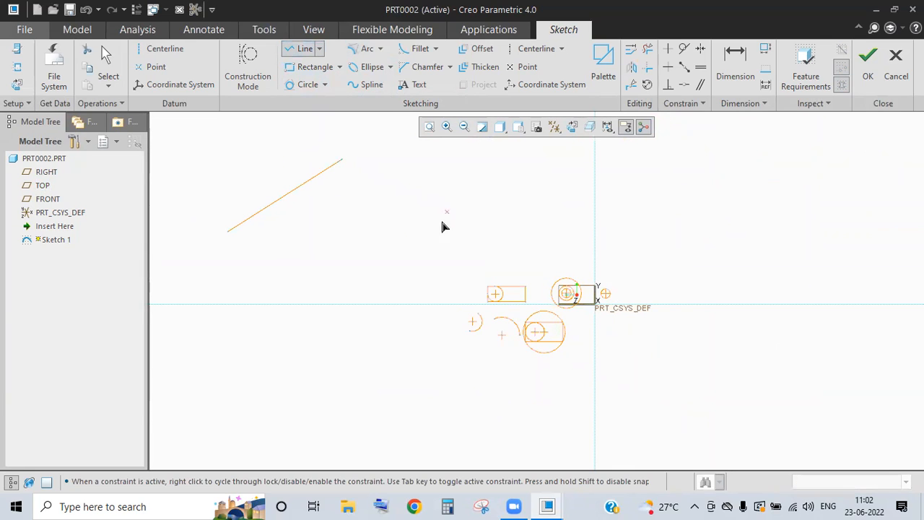
click(406, 168)
click(460, 274)
middle_click(399, 293)
click(323, 378)
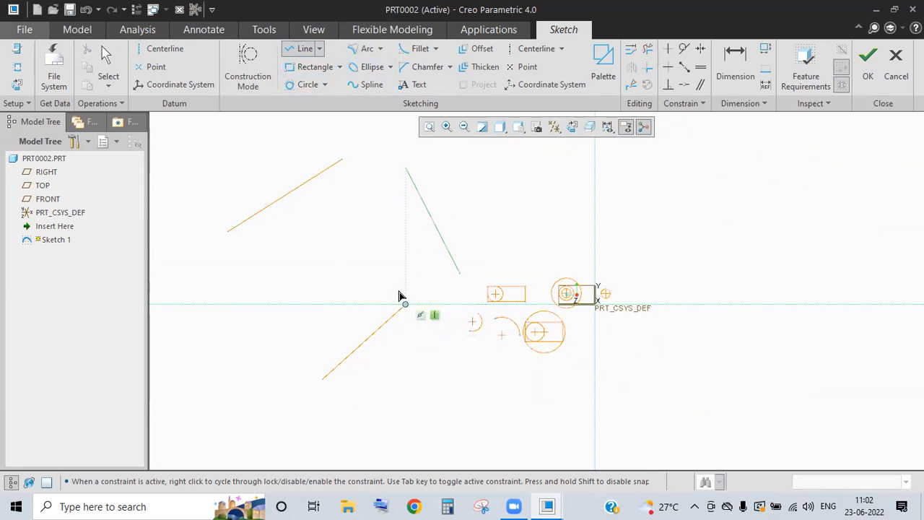
click(399, 288)
middle_click(411, 286)
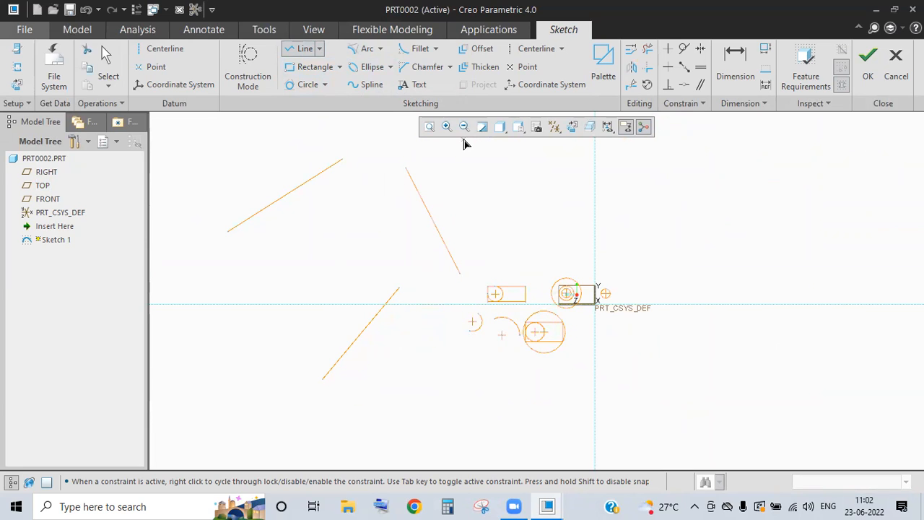
- Sketch a 3 Tangent arc of about 1025 radius tangent to the three slanted lines
click(365, 48)
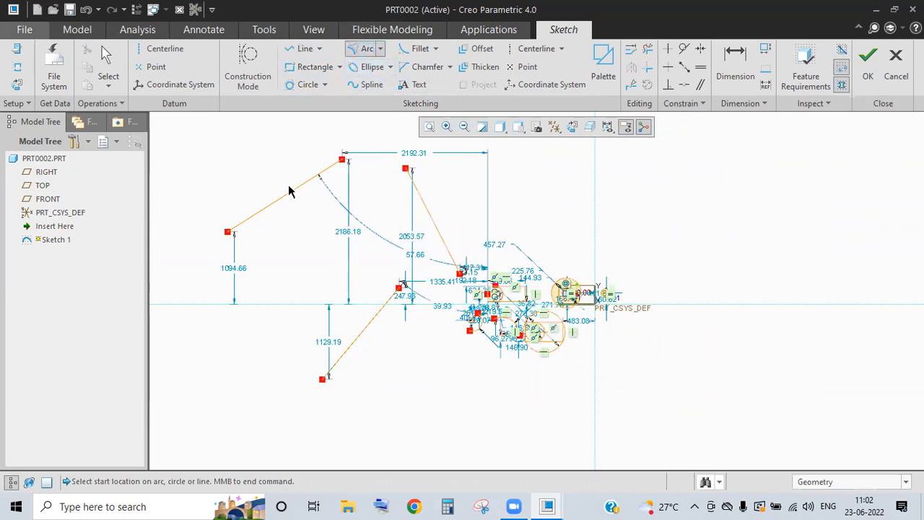
click(287, 195)
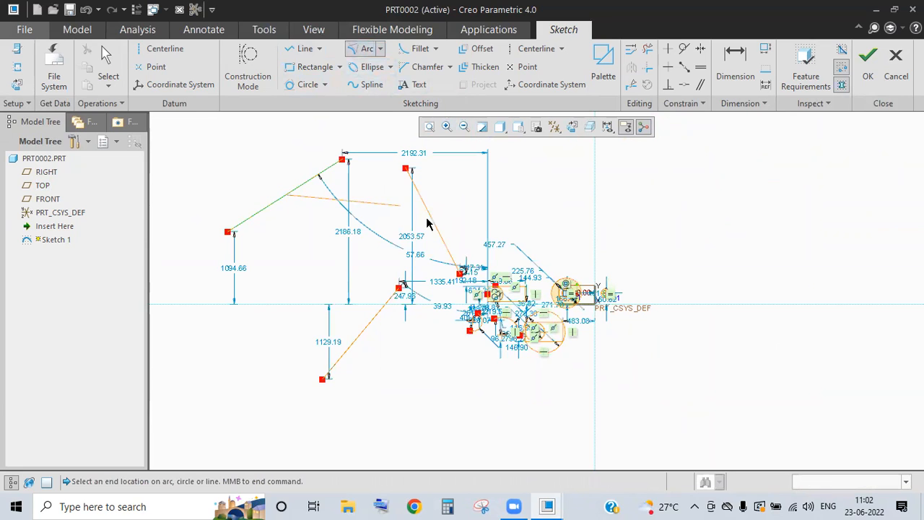
click(399, 288)
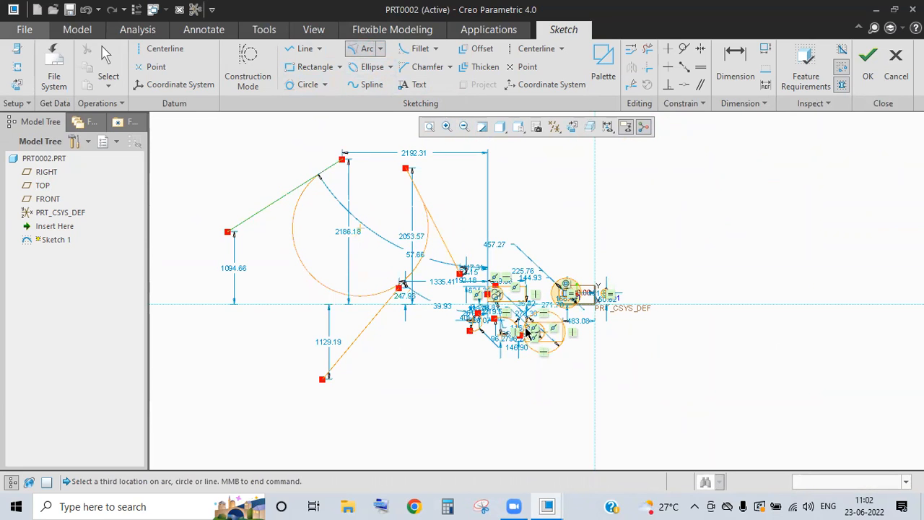
click(418, 193)
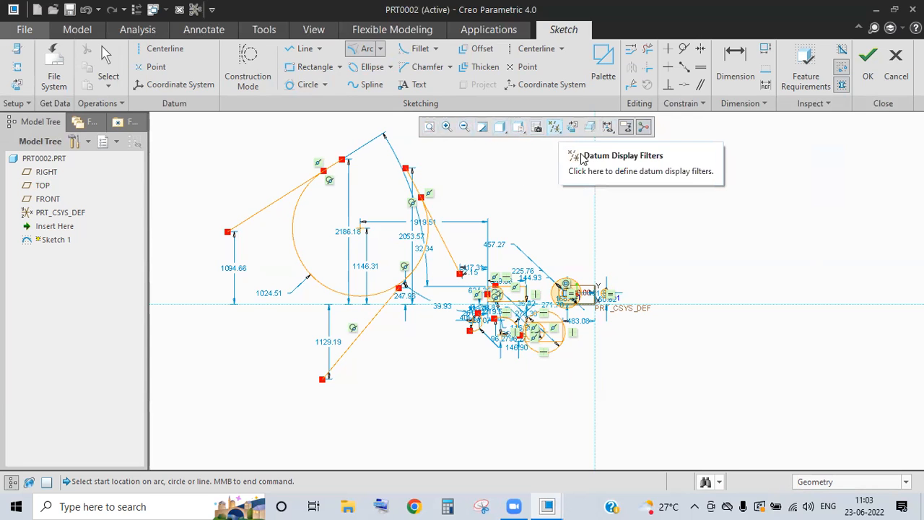
- Hide and show the datum planes again, and turn all datum displays off and back on
click(554, 127)
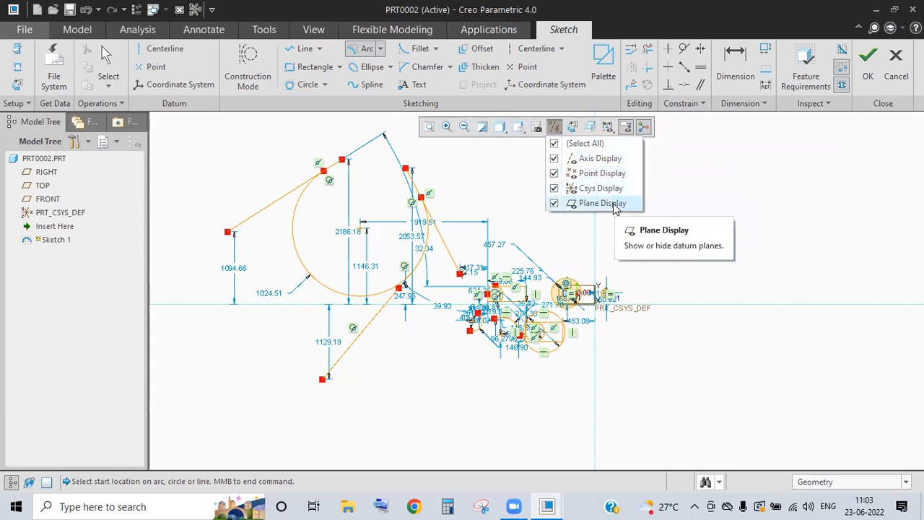
click(613, 202)
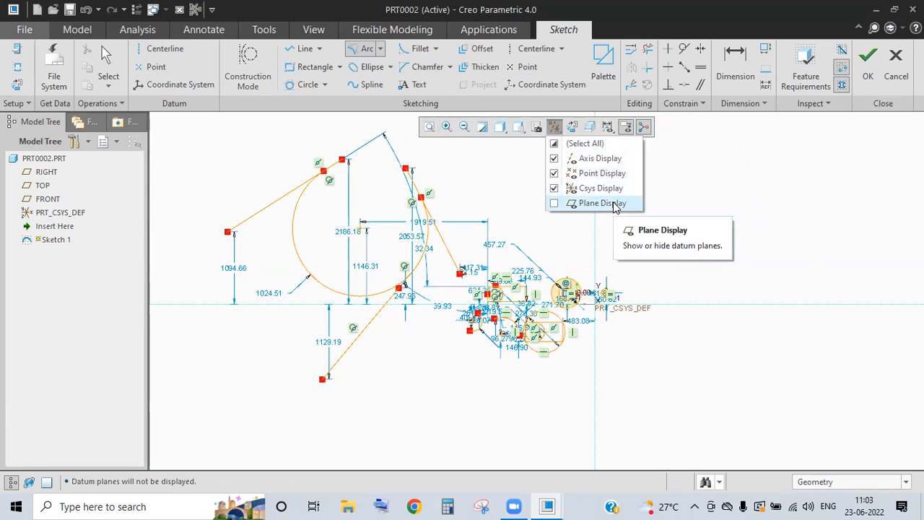
click(604, 204)
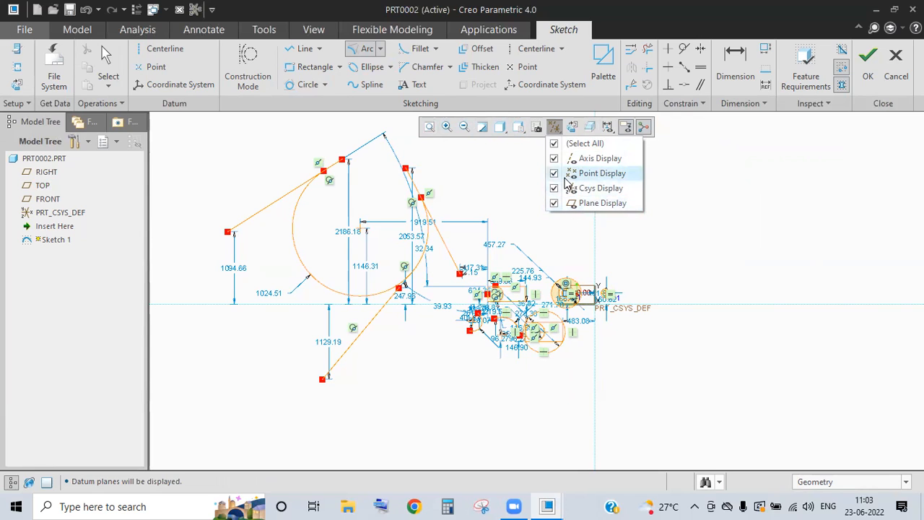
click(592, 144)
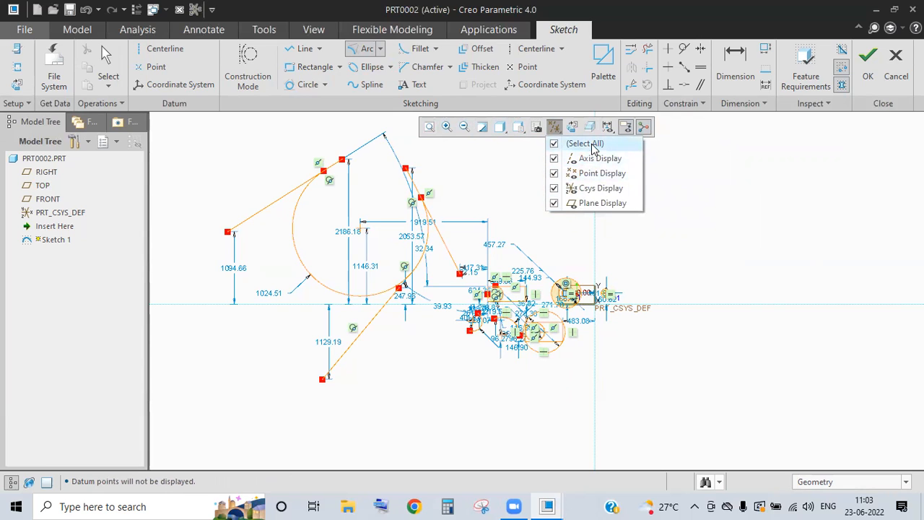
click(592, 145)
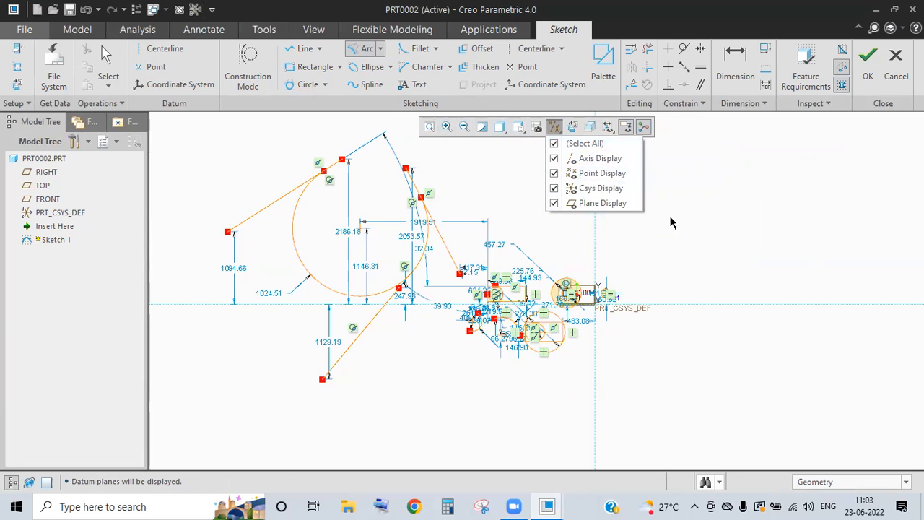
click(555, 130)
- Hide the sketch's dimensions, constraints and vertices through the sketcher display filters, toggling the dimensions on and off once more
click(607, 132)
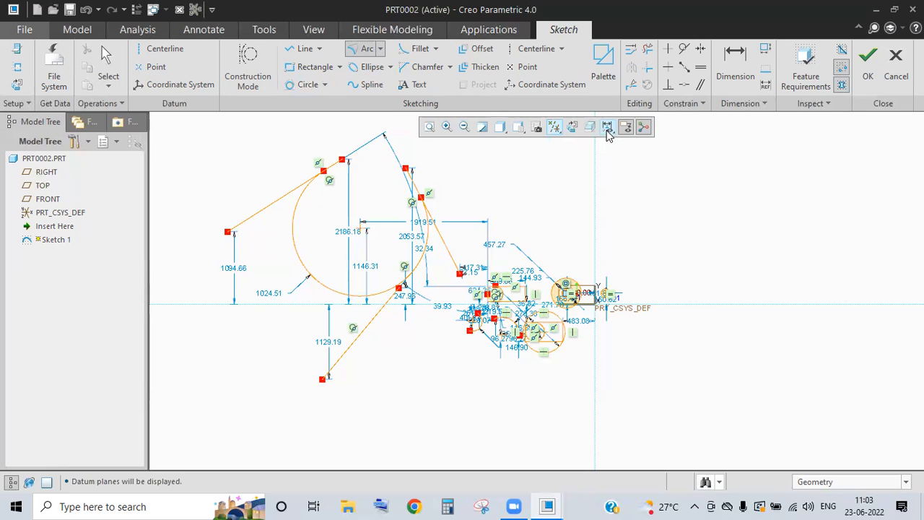
click(608, 136)
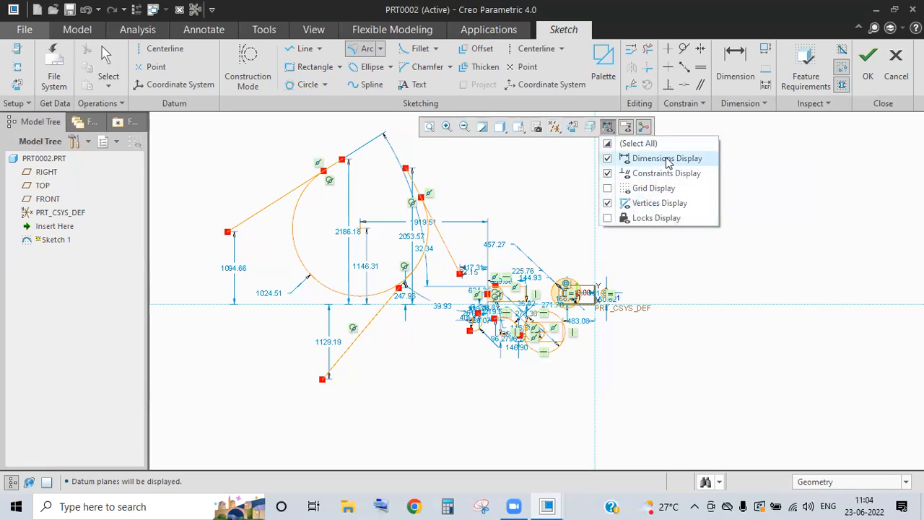
click(667, 161)
click(656, 175)
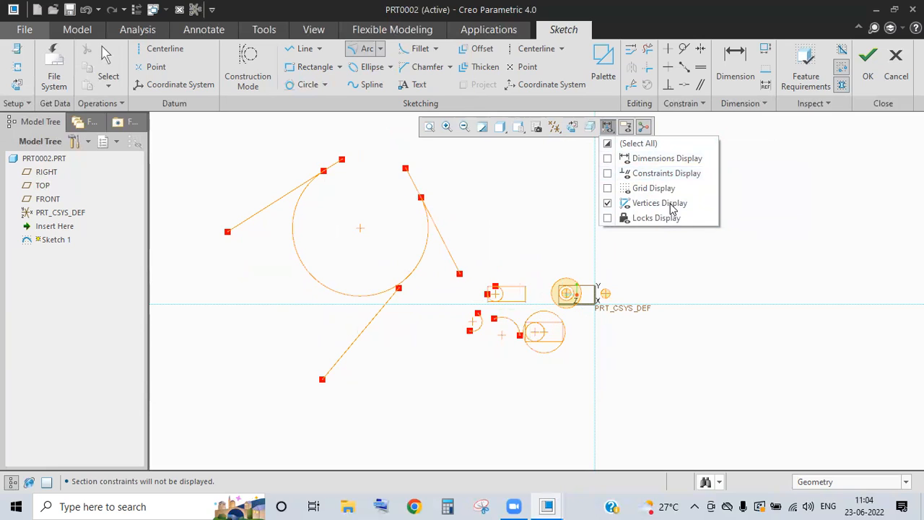
click(672, 206)
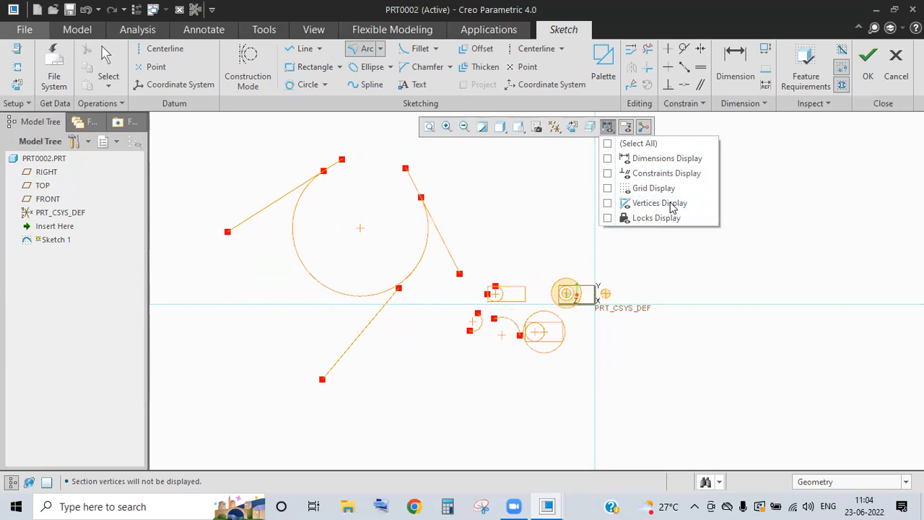
click(671, 206)
click(672, 206)
click(653, 160)
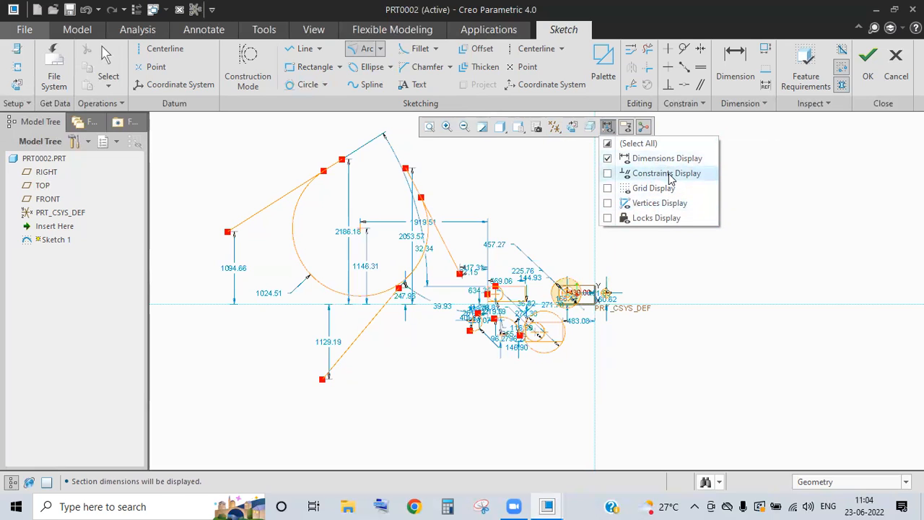
click(670, 160)
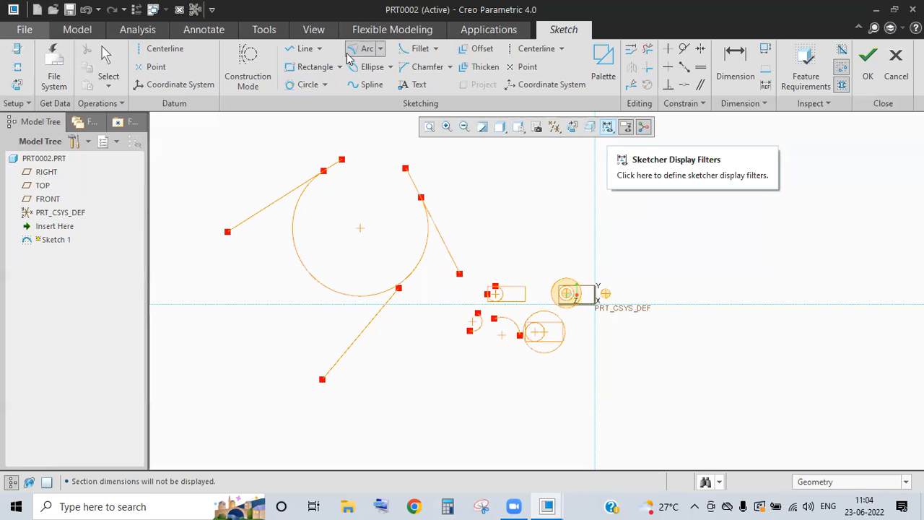
- Sketch a wide horizontal Axis Ends Ellipse above the horizontal reference, to the right of the existing shapes
click(391, 67)
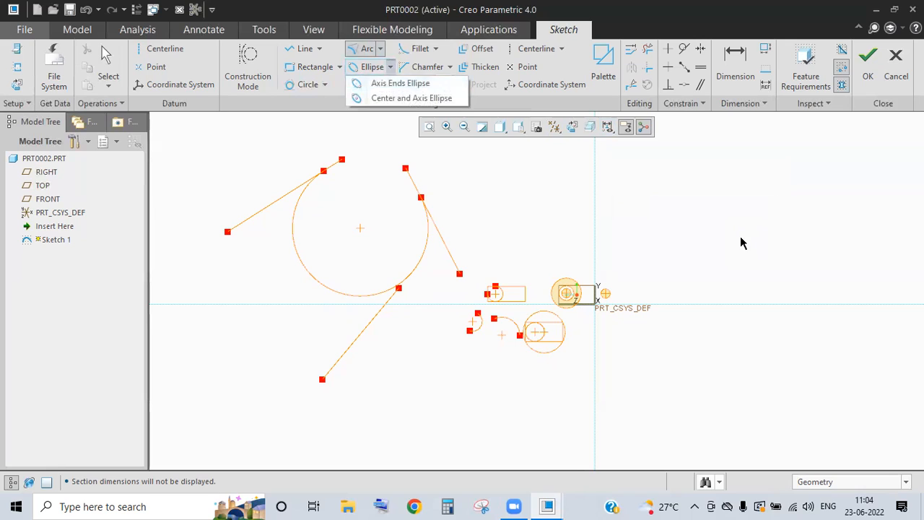
click(400, 83)
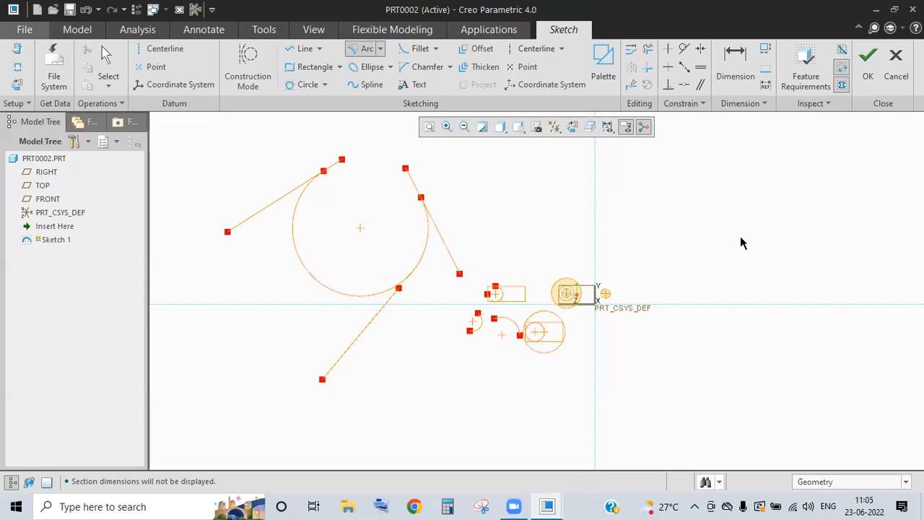
click(371, 66)
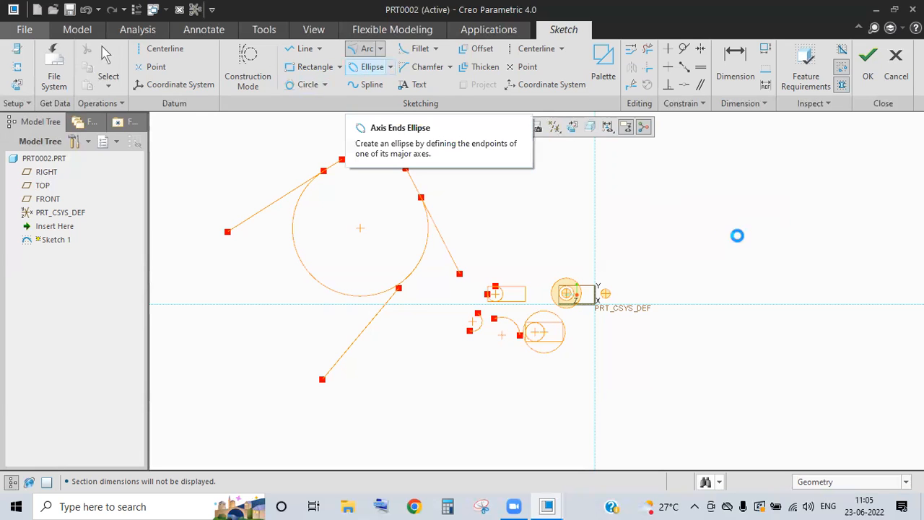
click(666, 220)
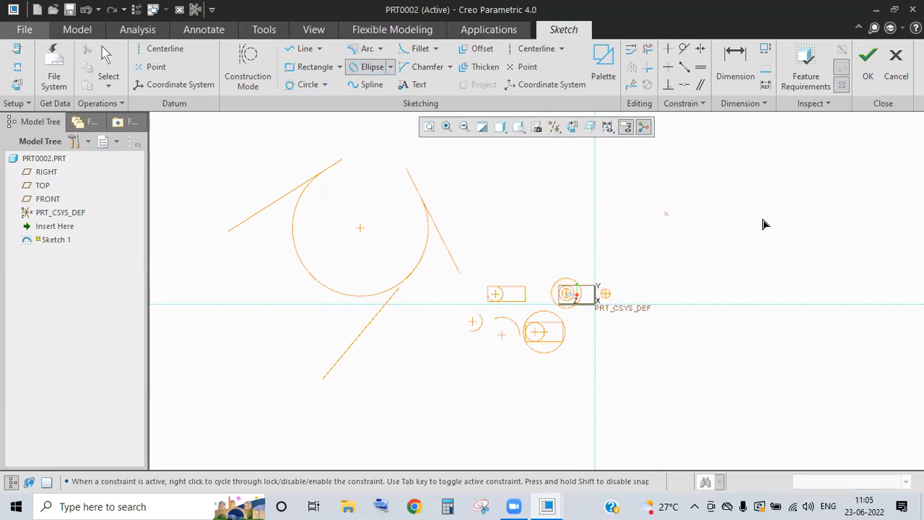
click(861, 220)
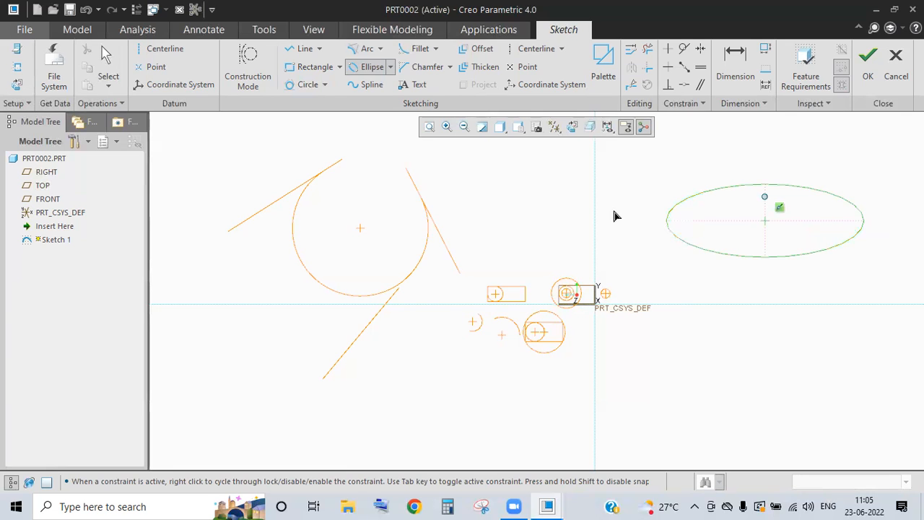
click(693, 244)
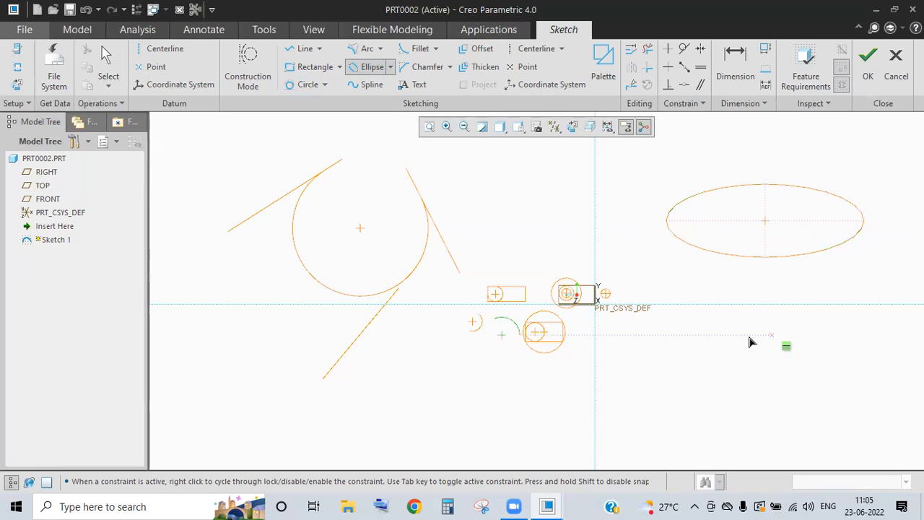
- Sketch a narrow vertical Axis Ends Ellipse below the horizontal ellipse and finish the ellipse command
click(771, 458)
click(788, 389)
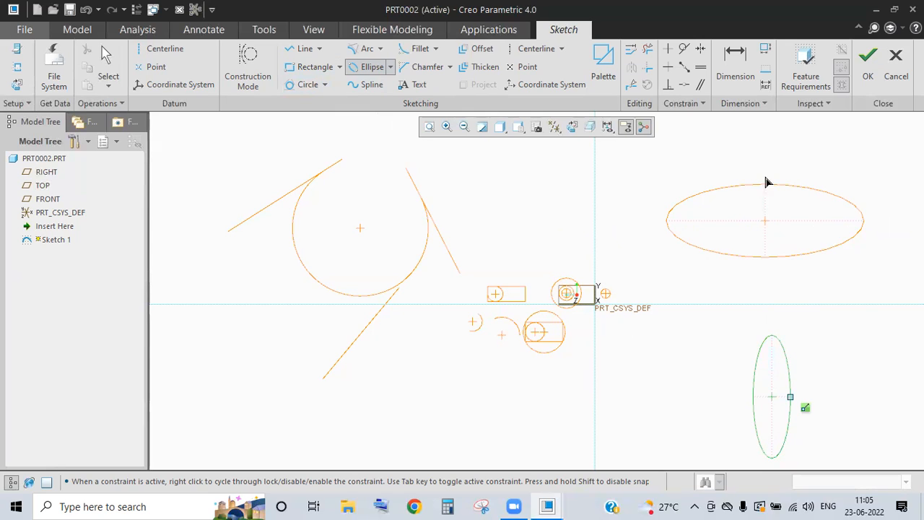
middle_click(720, 283)
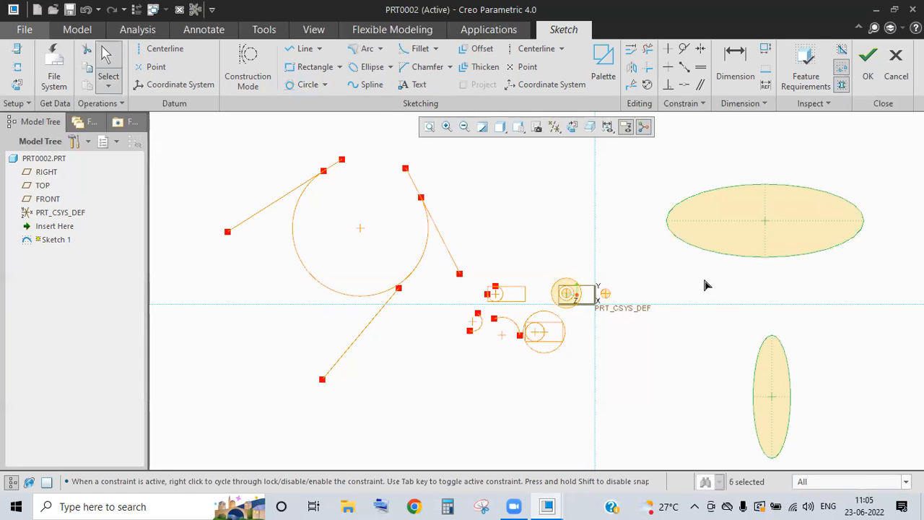
- Sketch two wide Center and Axis Ellipses, one above the other, centred below the large 3 Tangent arc
click(390, 67)
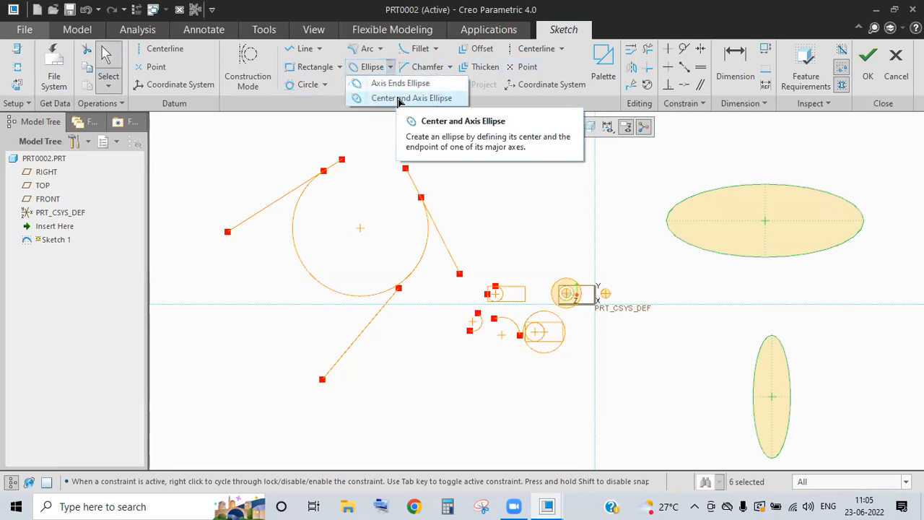
click(399, 101)
click(361, 424)
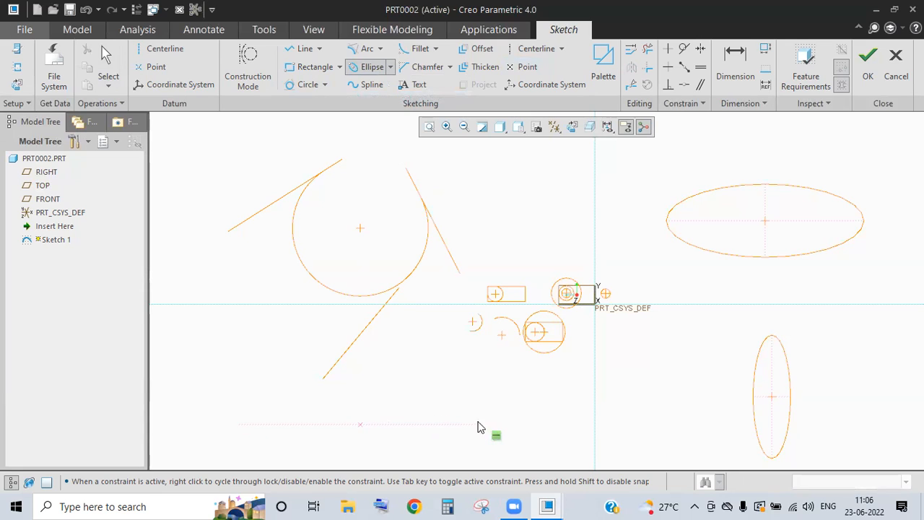
click(519, 407)
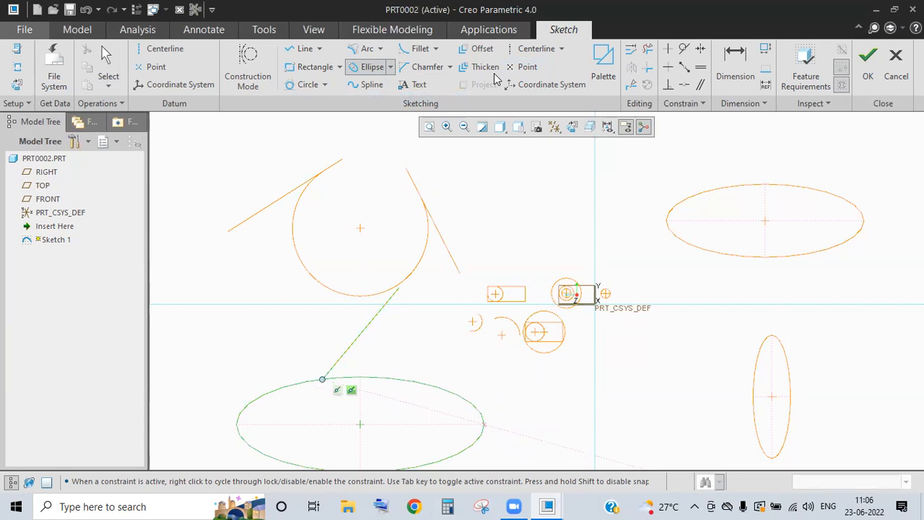
key(Escape)
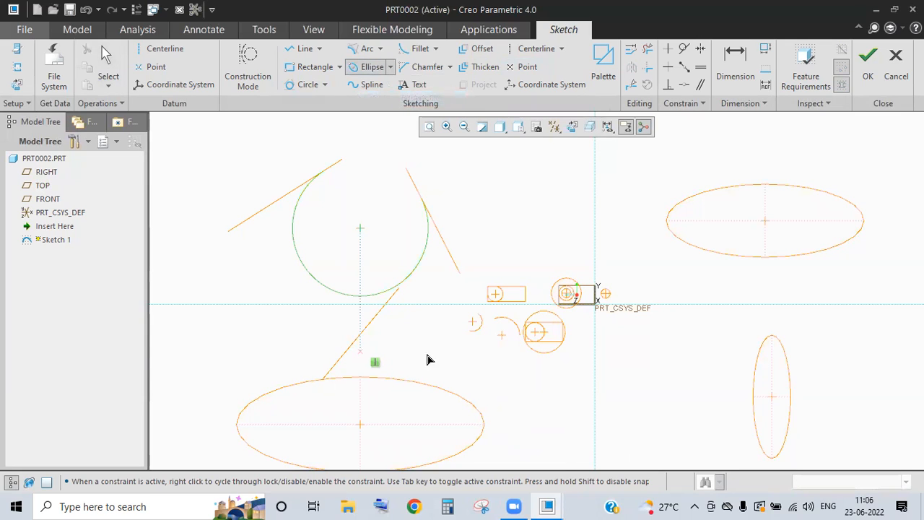
click(454, 321)
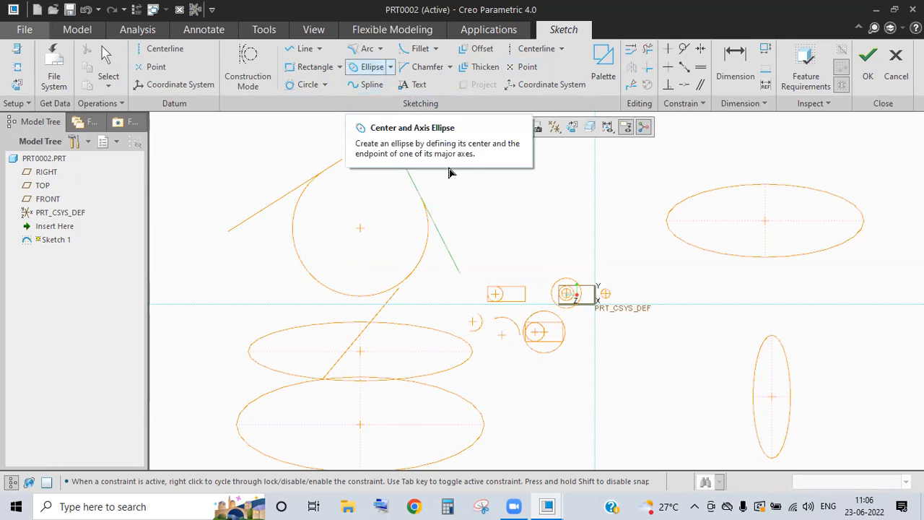
- Sketch a wavy four-point spline right of the ellipses and shift its third point slightly left
click(371, 85)
scroll(678, 222, up, 7)
scroll(678, 222, down, 5)
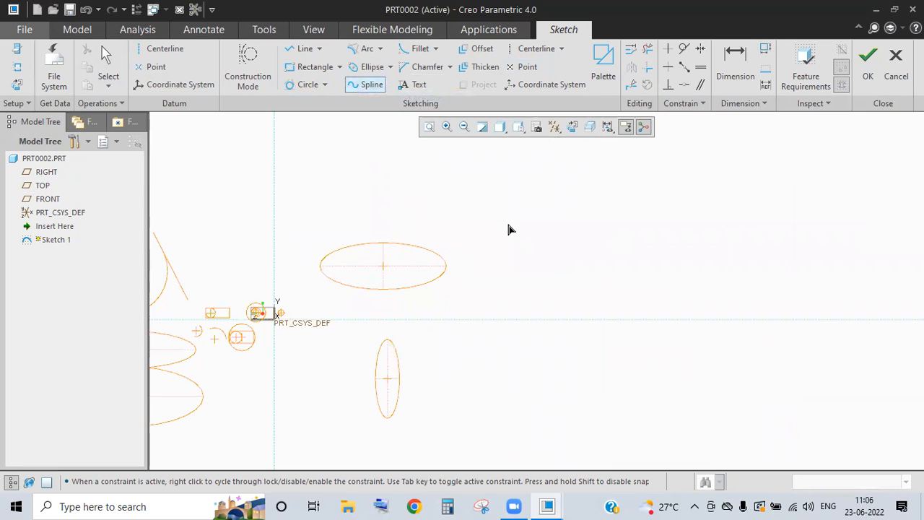
click(501, 271)
click(592, 203)
click(689, 279)
click(850, 182)
middle_click(856, 189)
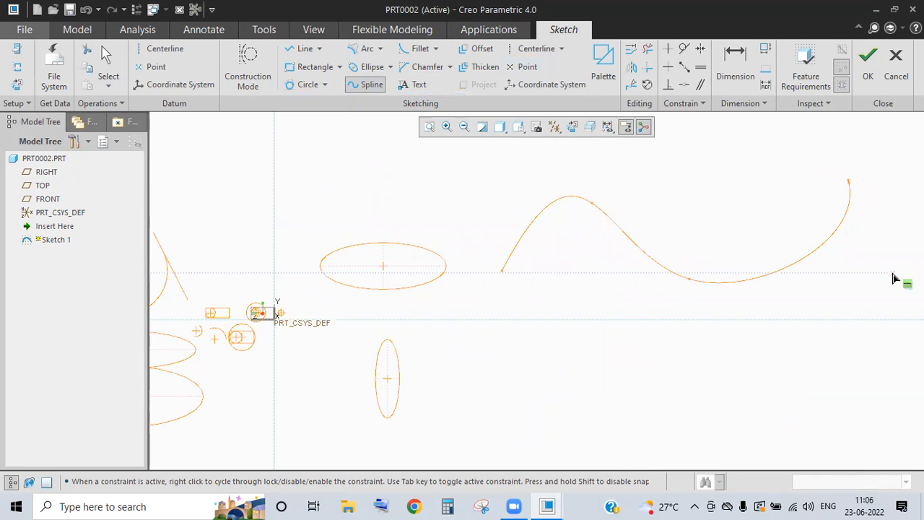
middle_click(692, 283)
mouse_move(698, 285)
mouse_down()
mouse_move(718, 249)
mouse_move(685, 150)
mouse_move(474, 207)
mouse_move(708, 278)
mouse_move(746, 262)
mouse_move(675, 282)
mouse_up()
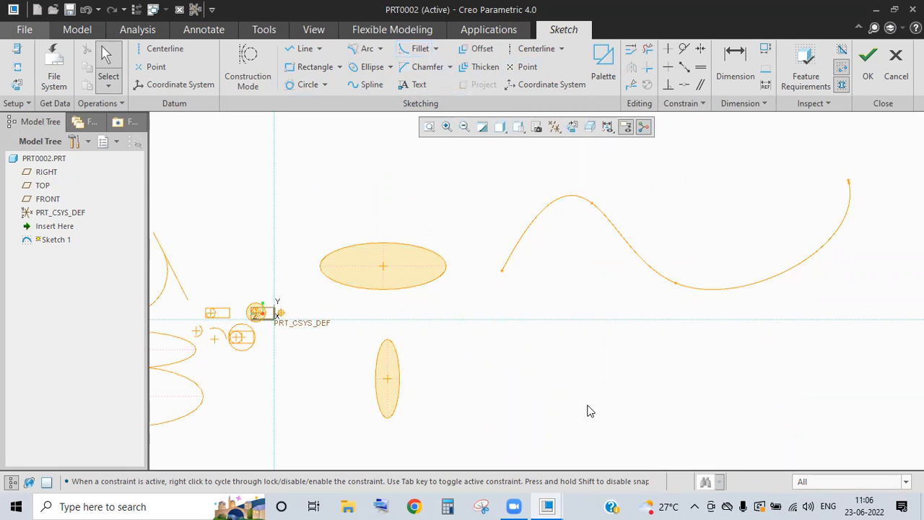
- Discard the current sketch and start a new one on the RIGHT plane with TOP as the top reference
click(896, 65)
click(508, 280)
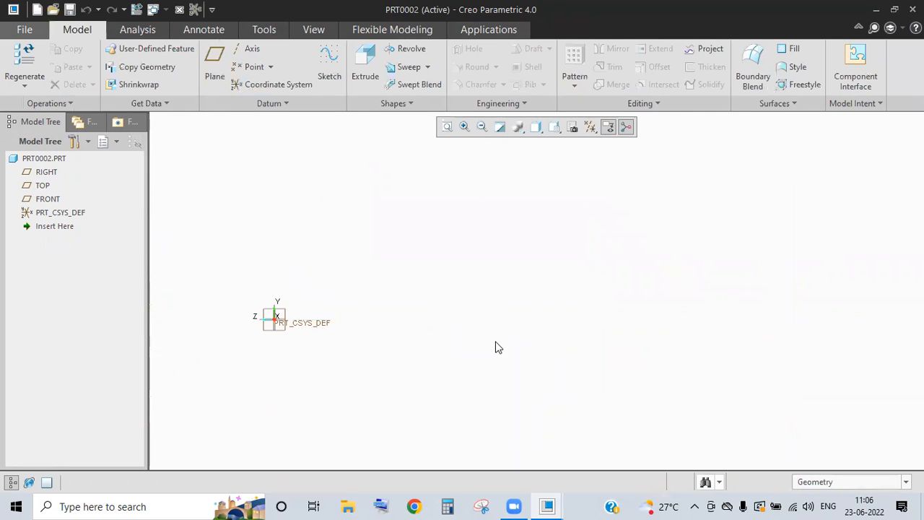
click(333, 56)
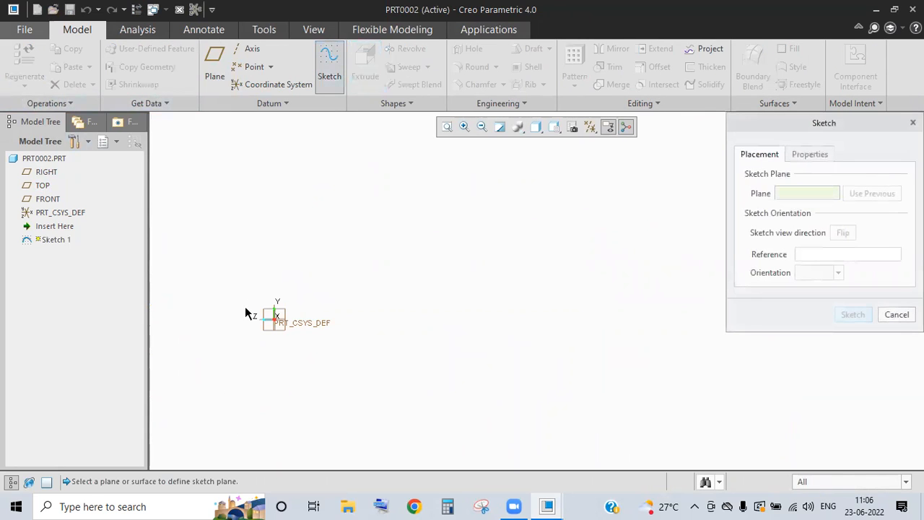
click(50, 173)
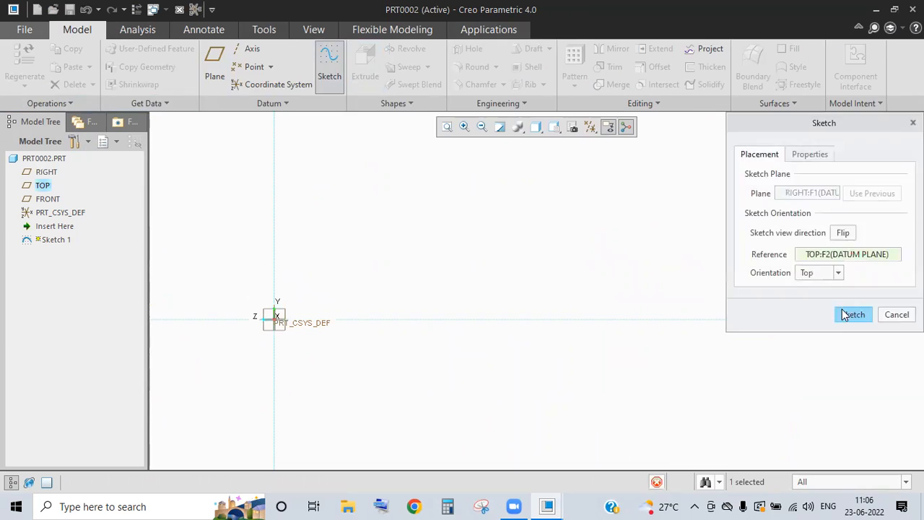
click(853, 315)
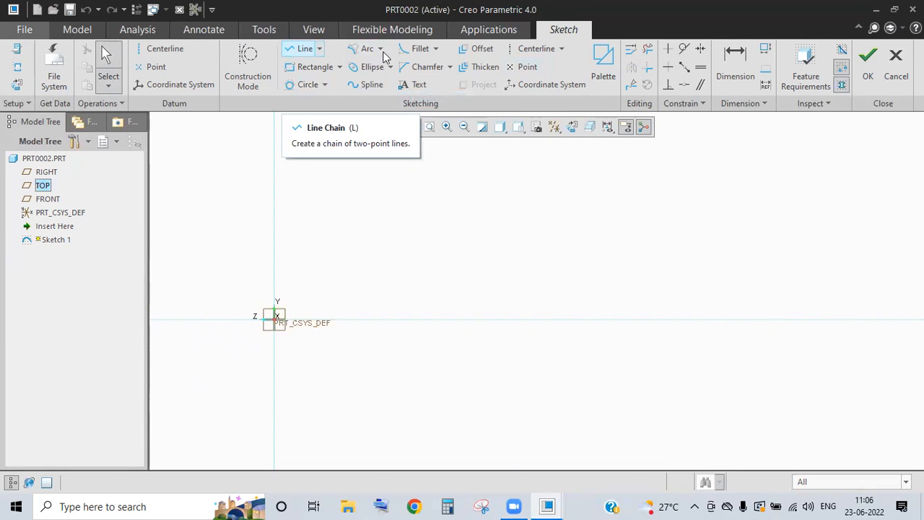
- Sketch a rectangle about 5866 wide and 3013 high, about 3404 right of the vertical reference and 429 above the horizontal one
click(419, 173)
click(668, 300)
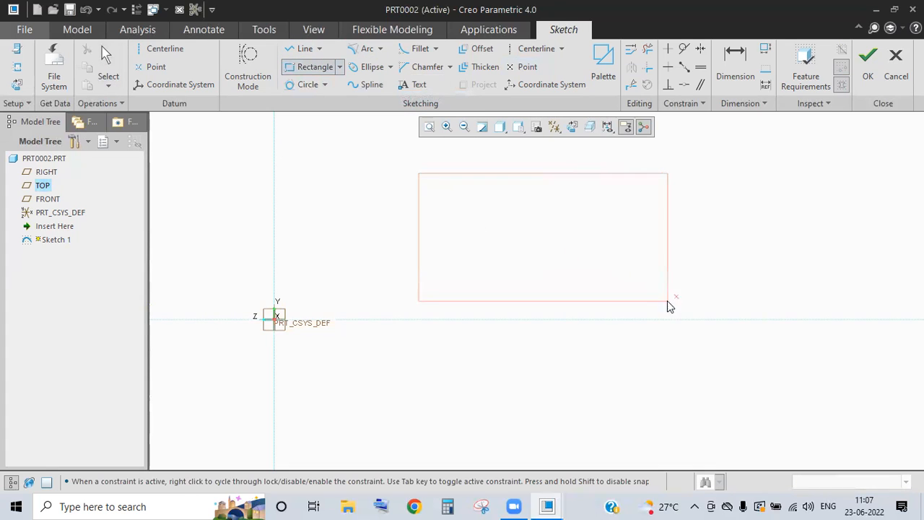
scroll(720, 210, down, 3)
middle_click(724, 167)
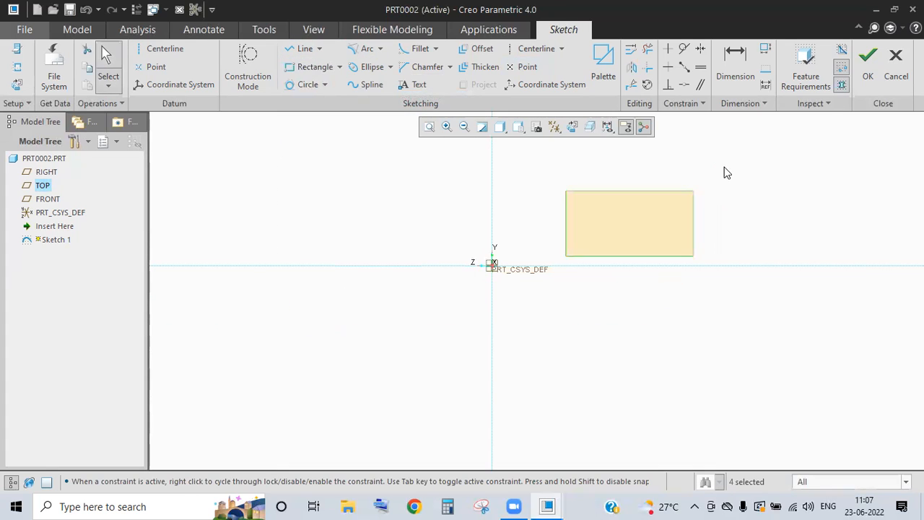
scroll(723, 167, up, 2)
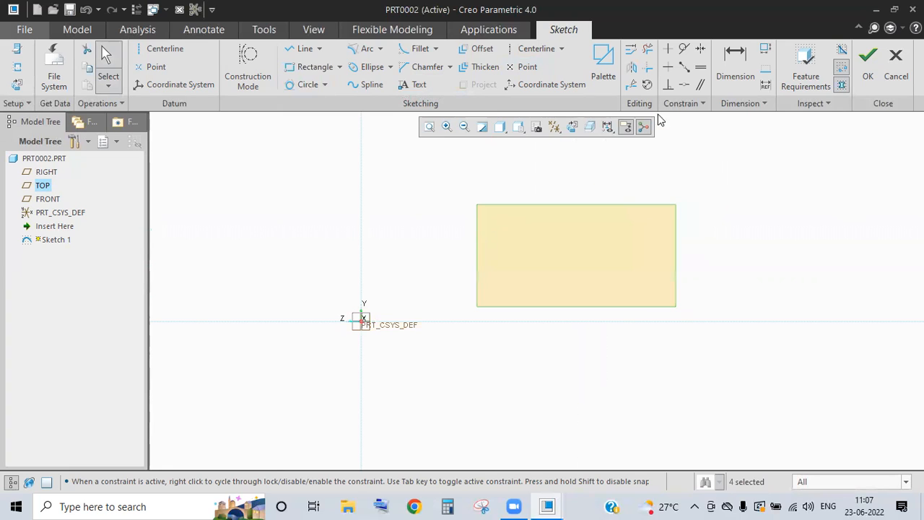
- Turn the dimensions display back on for the rectangle sketch
click(610, 126)
click(650, 158)
click(806, 248)
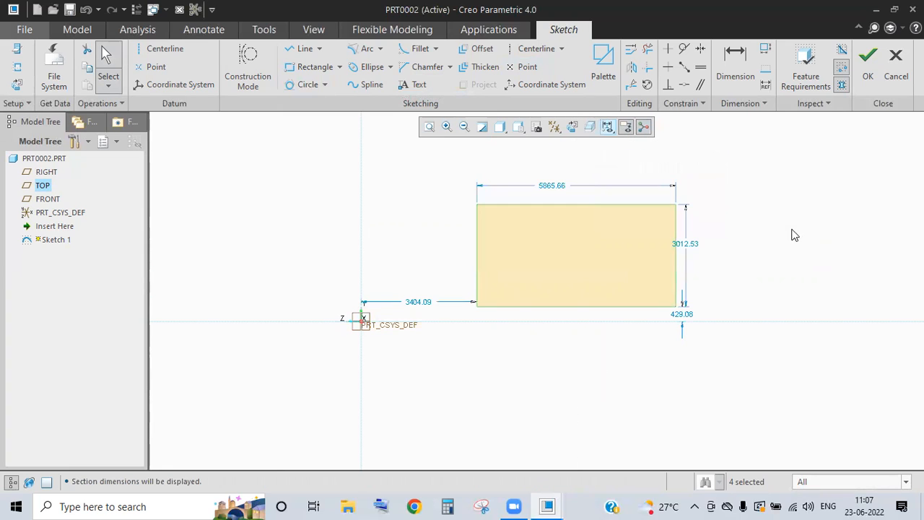
- Round the rectangle's lower right corner with a fillet of about 841 radius, undo it and leave the Fillet command
click(422, 50)
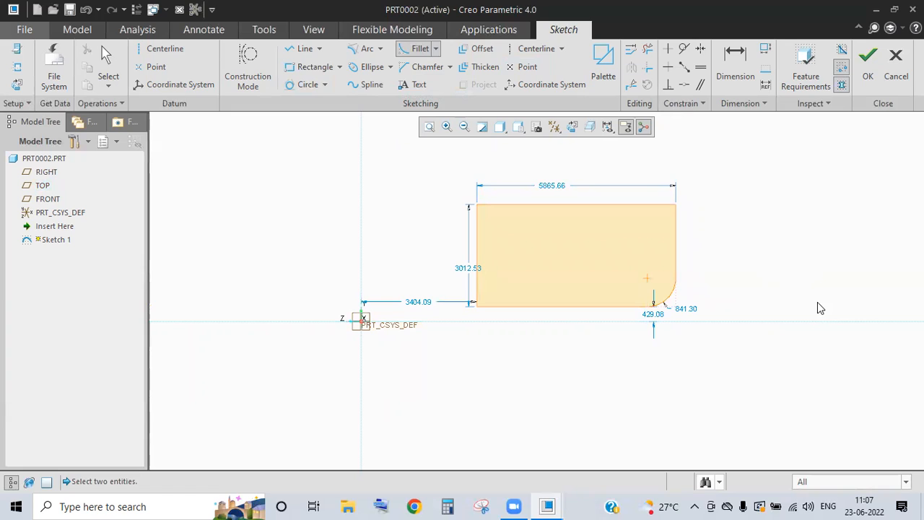
key(ctrl+z)
key(Escape)
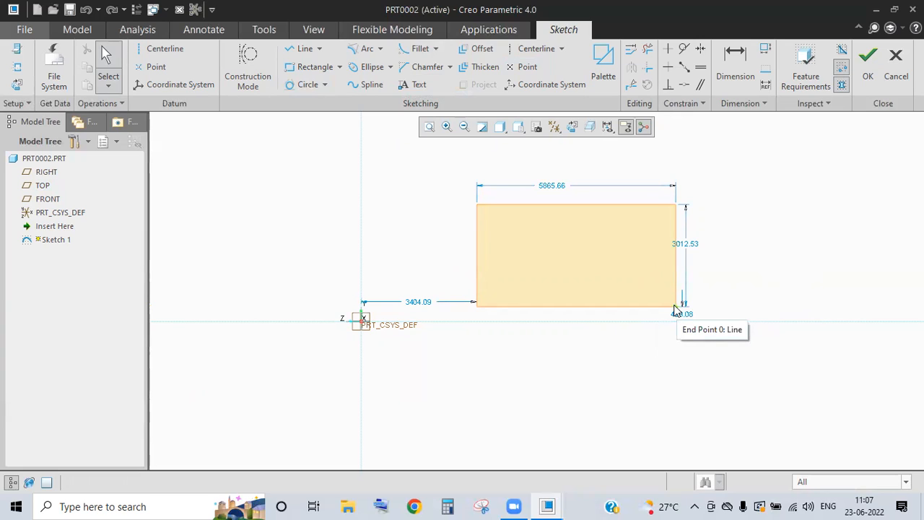
- Try a corner fillet with the selection filter set to Vertex, leave the Fillet command and select the whole rectangle
click(404, 50)
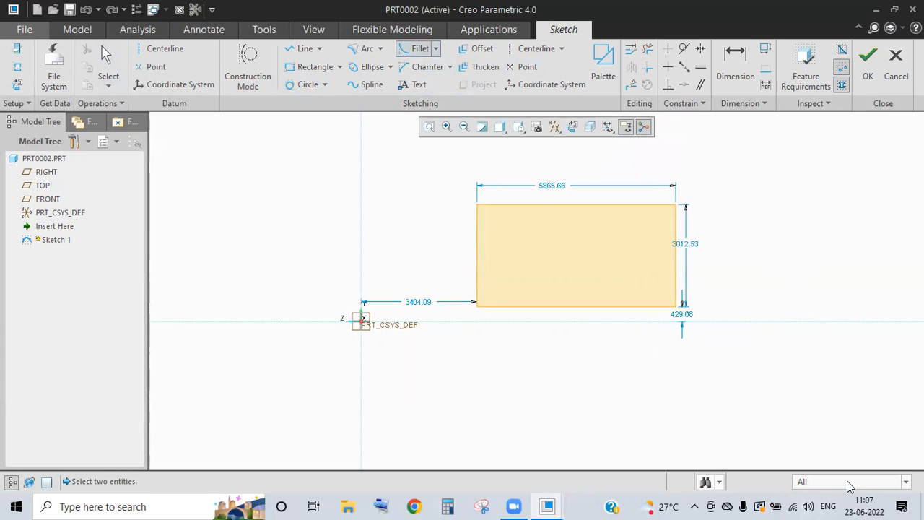
click(893, 486)
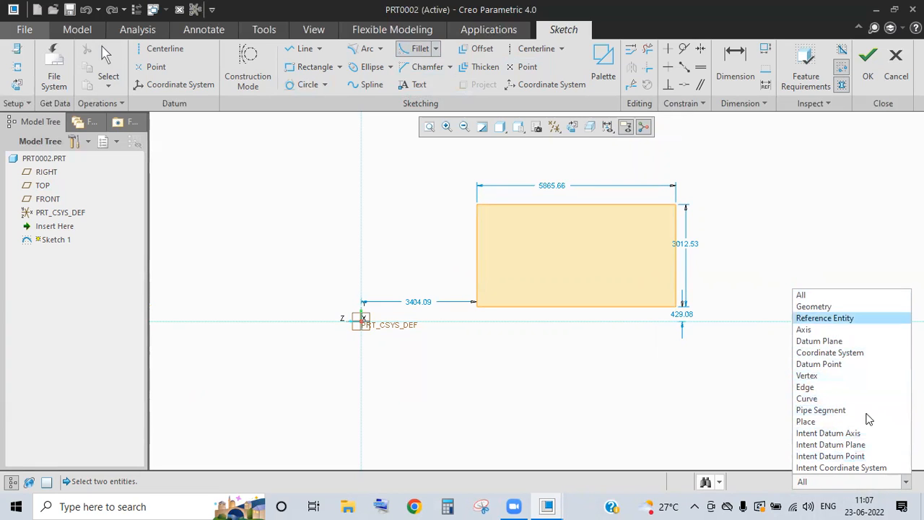
click(831, 378)
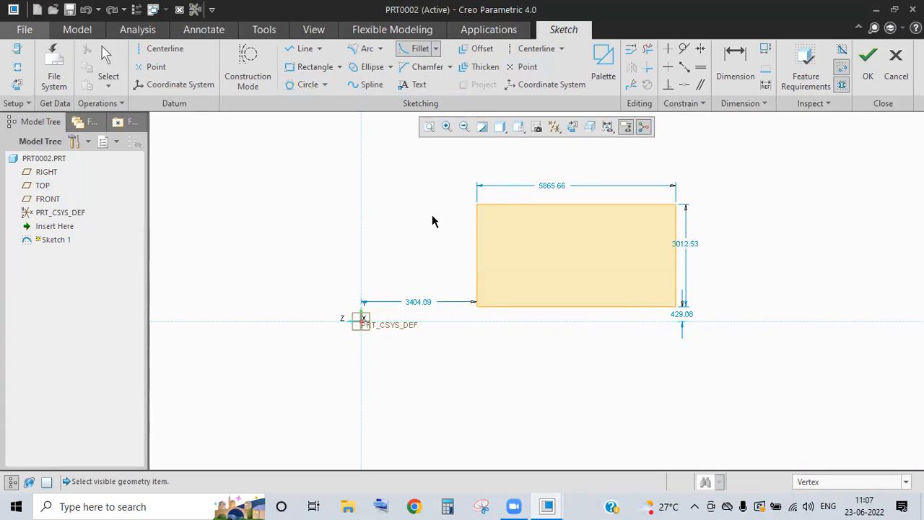
middle_click(408, 167)
drag(457, 183, 729, 333)
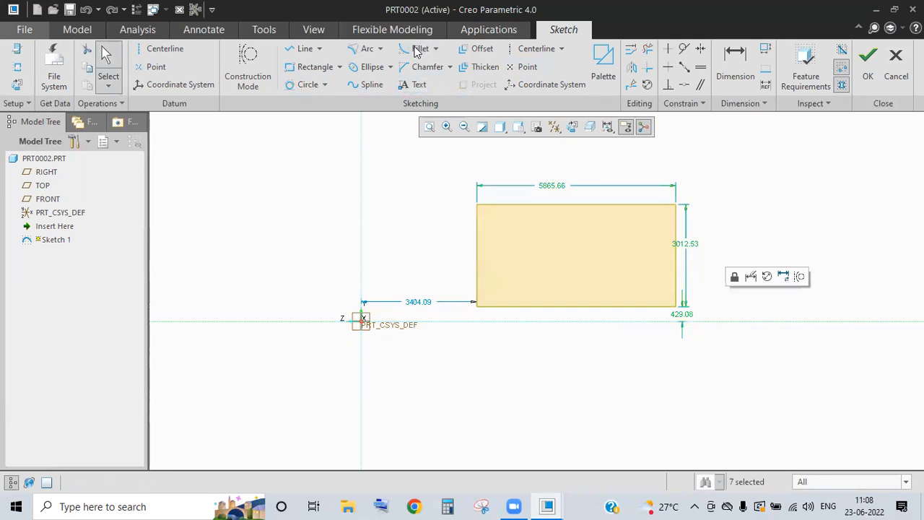
click(392, 30)
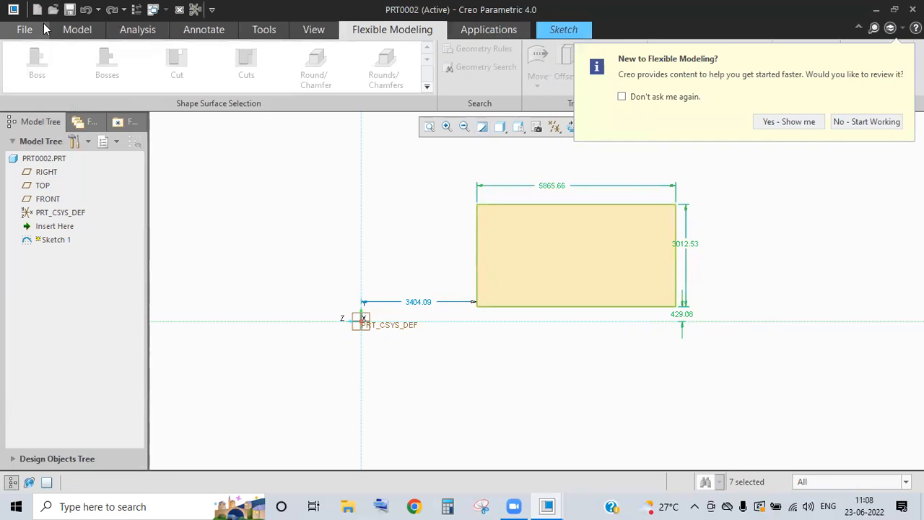
click(101, 30)
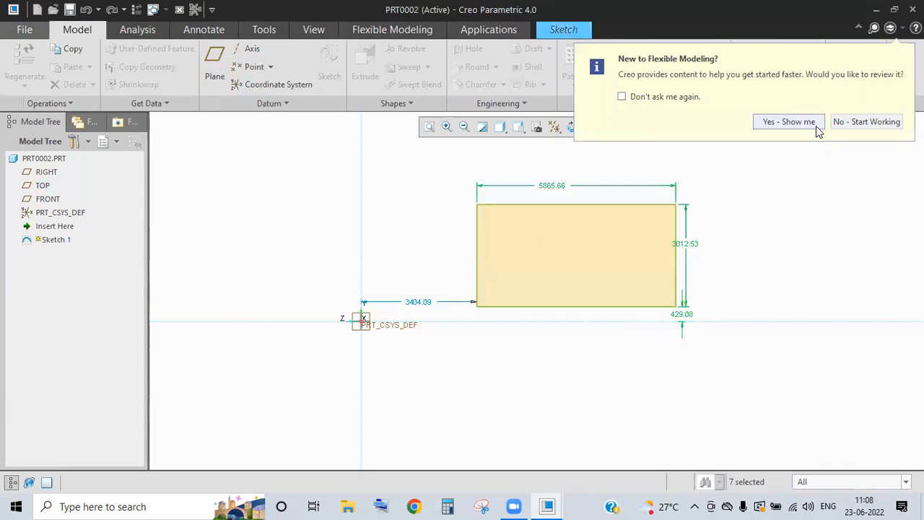
click(856, 122)
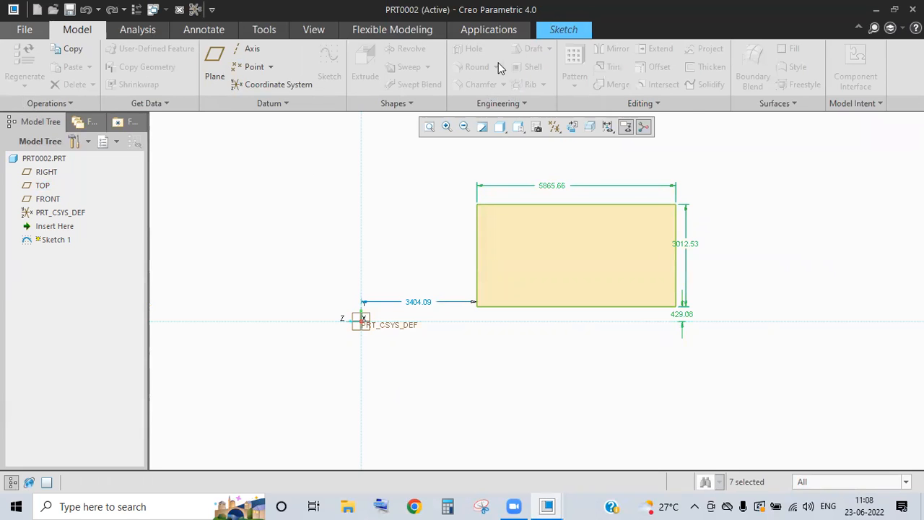
click(563, 30)
- Try the Fillet command with the selection filter set to Vertex and to Geometry, and leave the command
click(419, 51)
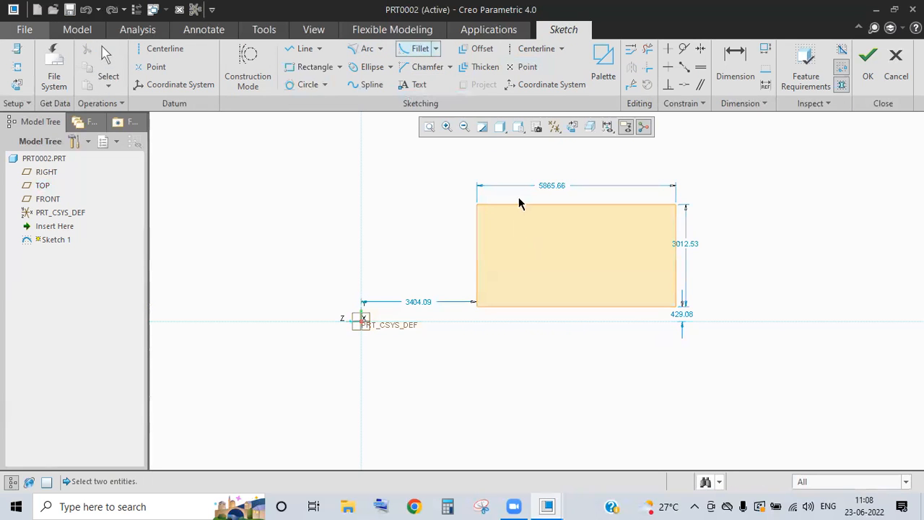
click(853, 482)
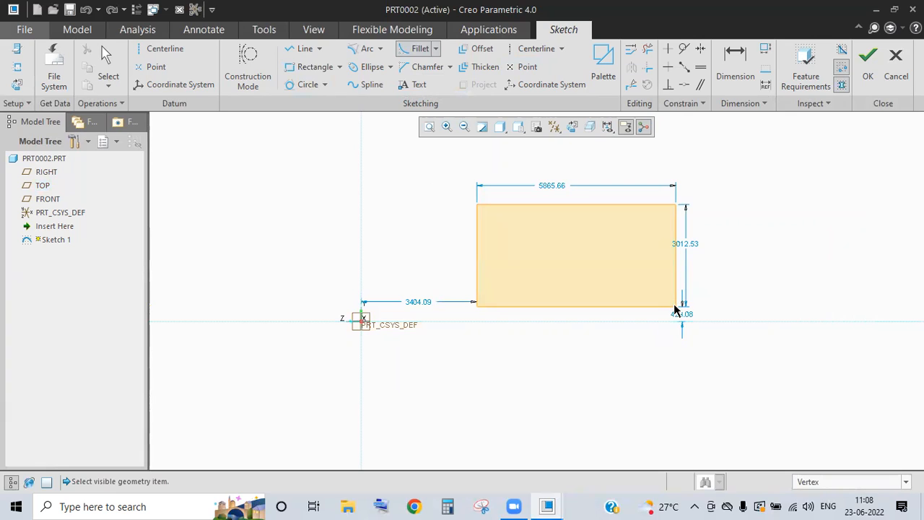
click(802, 482)
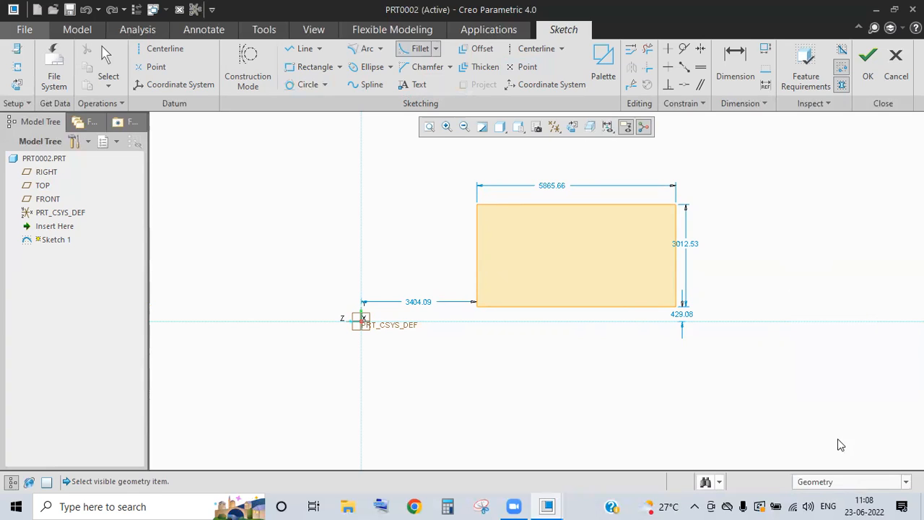
middle_click(796, 351)
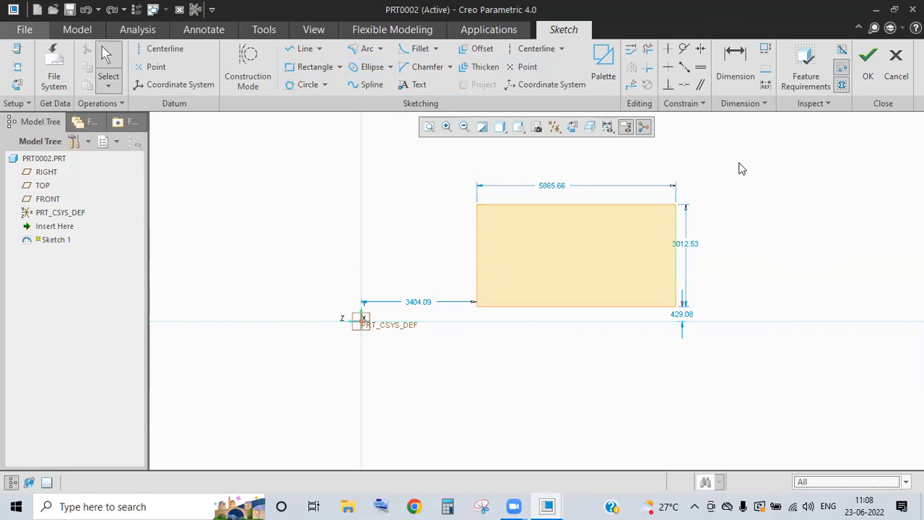
- Round the rectangle's lower right corner with a fillet of about 622 radius between the bottom and right edges
click(420, 48)
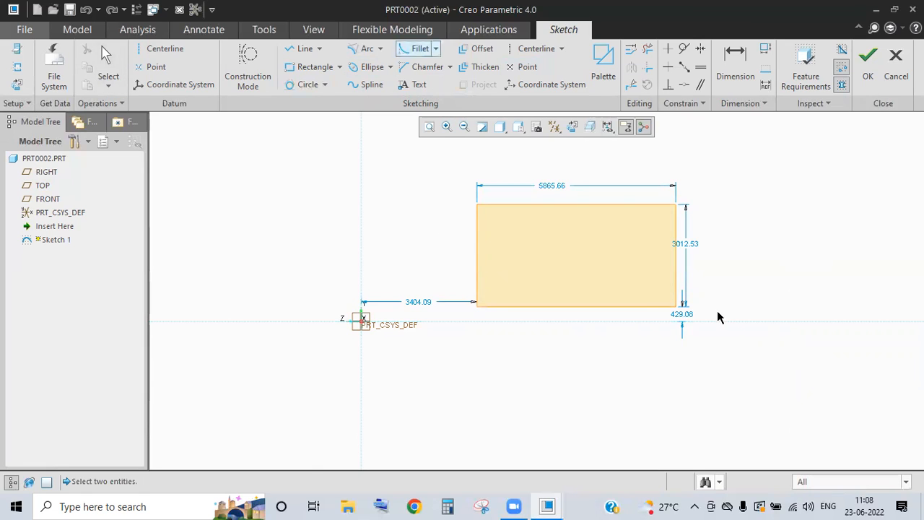
click(655, 306)
click(677, 279)
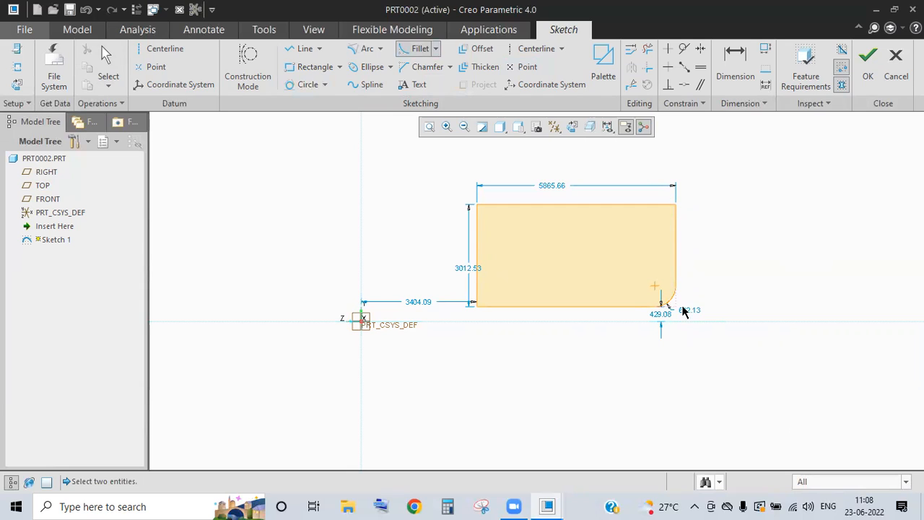
middle_click(731, 250)
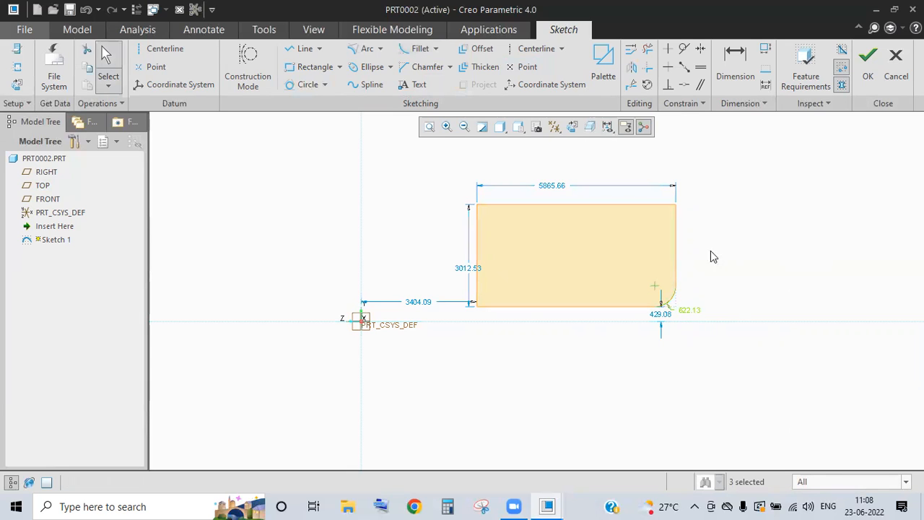
- Set the lower right corner fillet's radius to 500 and inspect the rounded corner up close
double_click(689, 310)
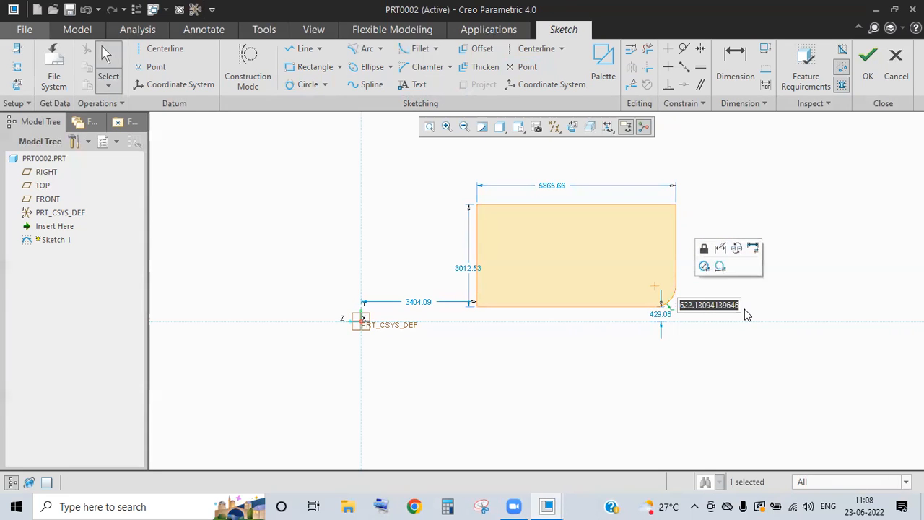
text(50)
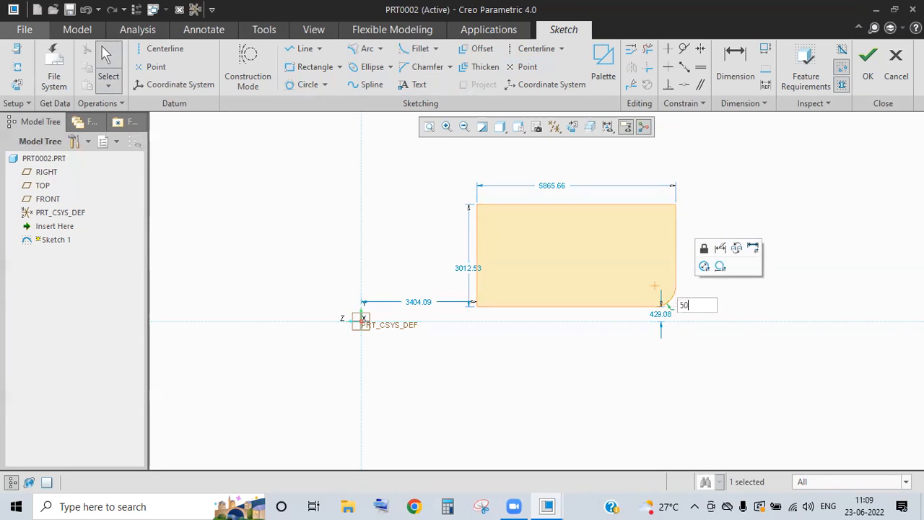
text(0)
key(Return)
scroll(749, 321, up, 10)
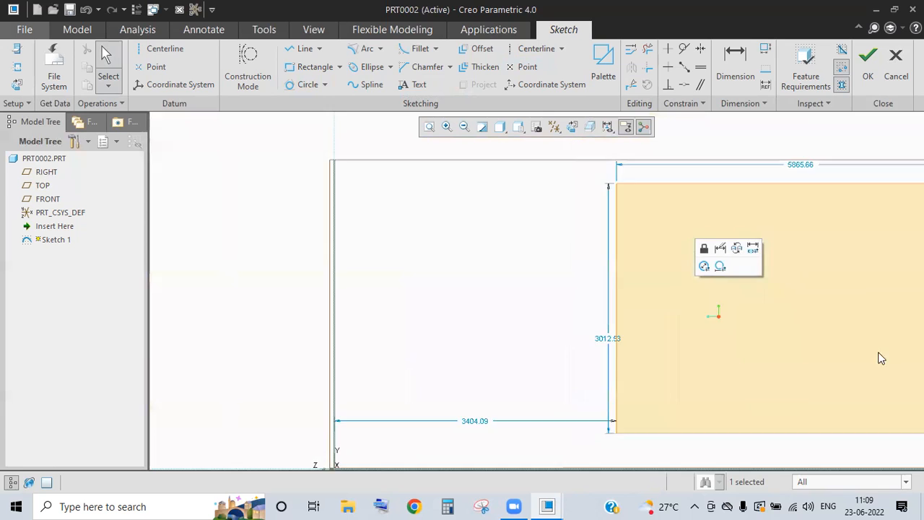
scroll(779, 330, down, 6)
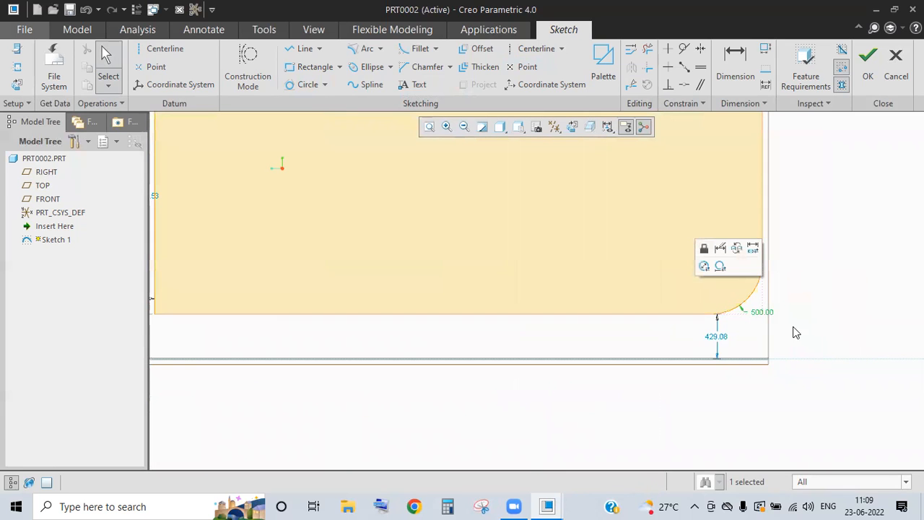
scroll(809, 314, up, 5)
scroll(809, 318, down, 3)
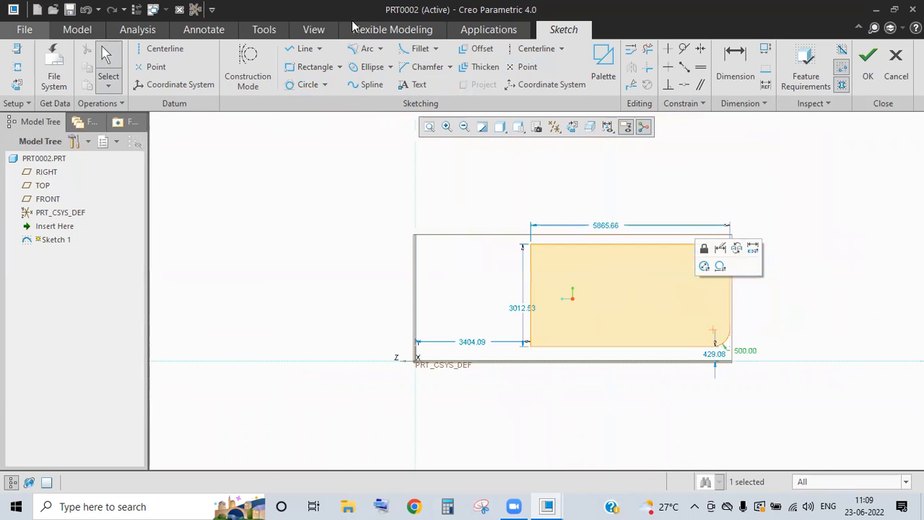
click(337, 150)
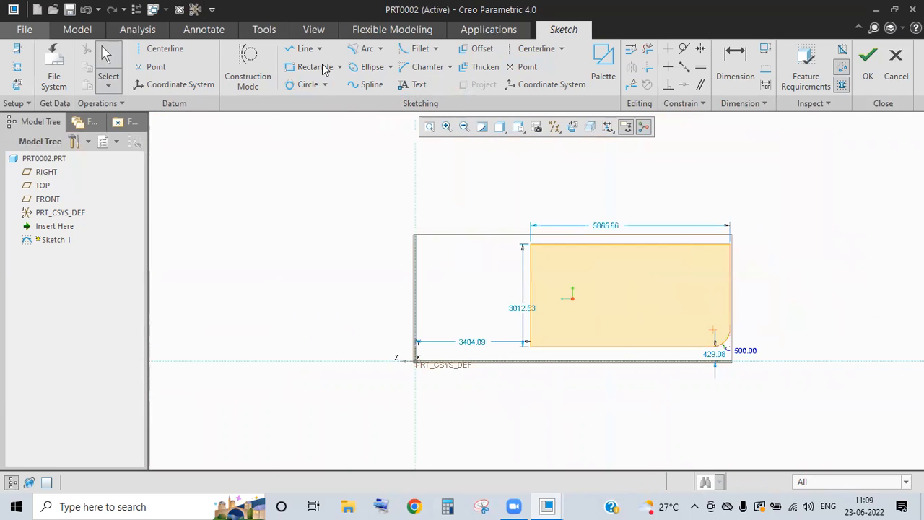
- Try a radius of 0 for the lower right corner fillet and set it to 700 instead
click(421, 50)
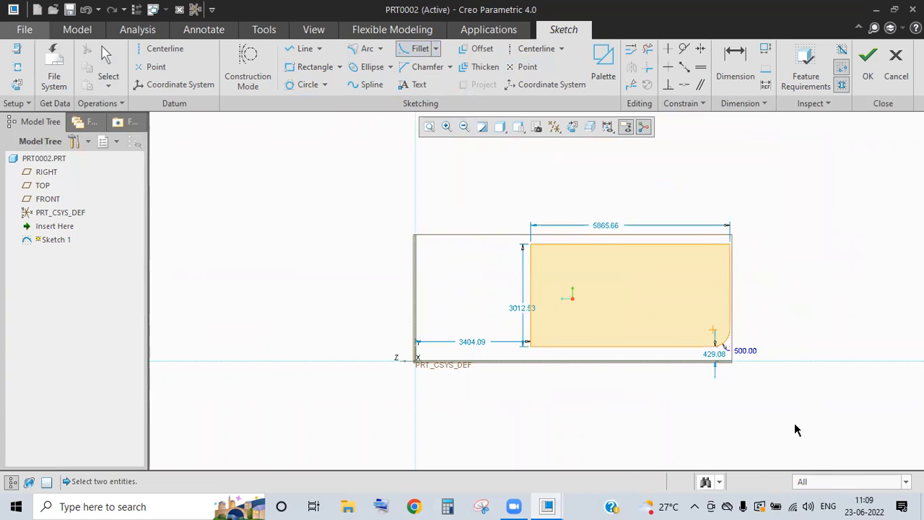
middle_click(745, 355)
double_click(745, 350)
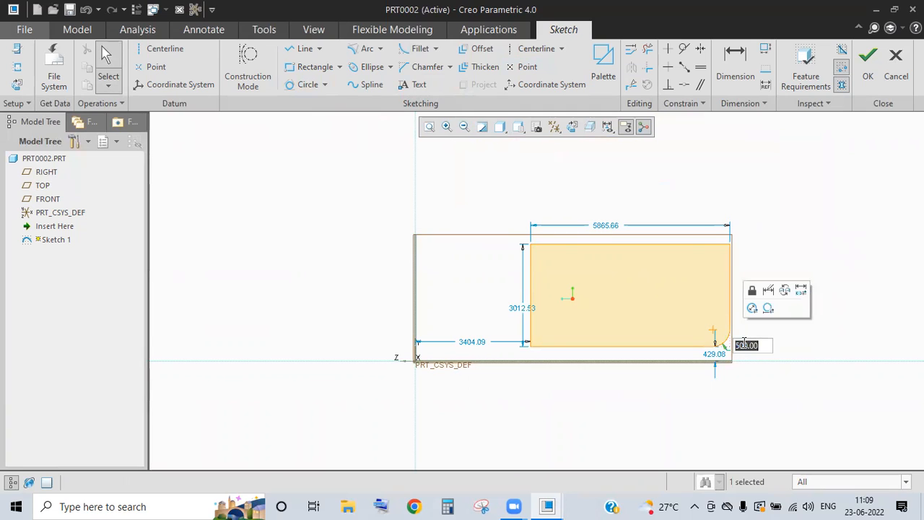
text(0)
key(Return)
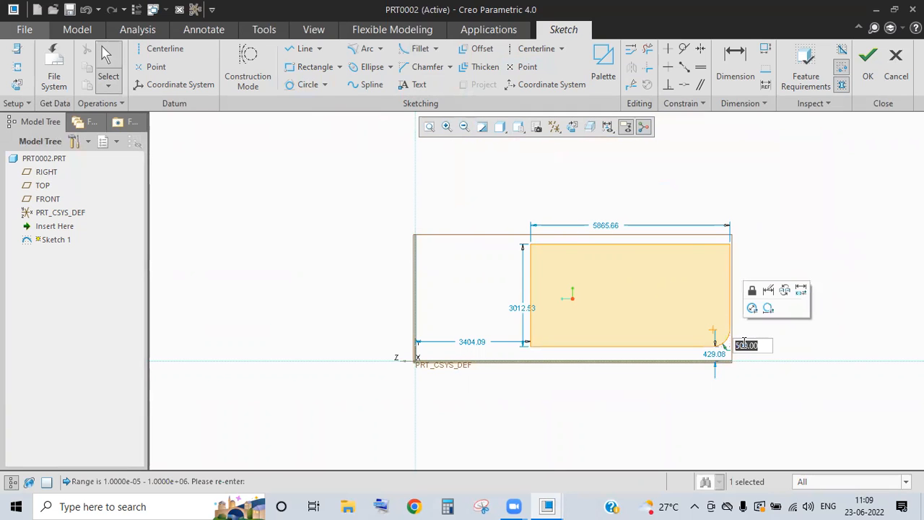
text(700)
key(Return)
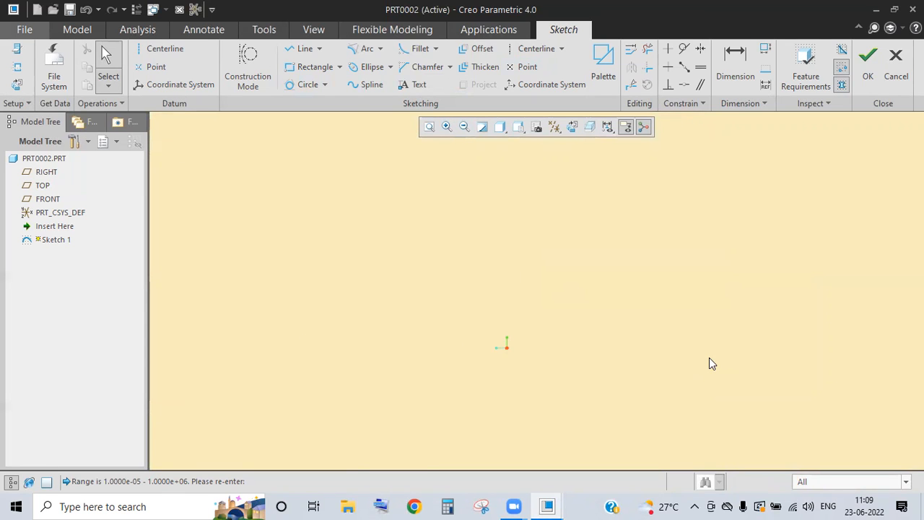
scroll(708, 364, down, 5)
scroll(770, 383, up, 5)
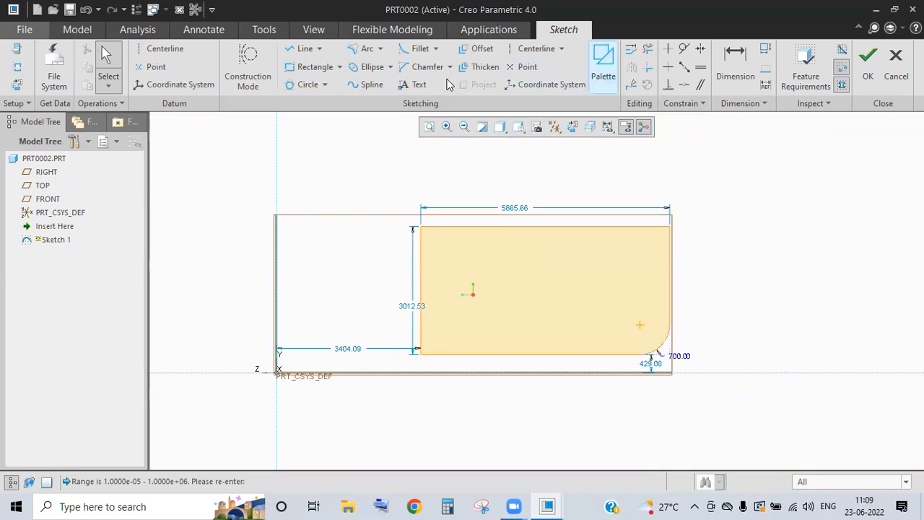
- Round the rectangle's upper right corner with a fillet of about 499 radius between the top and right edges
click(435, 49)
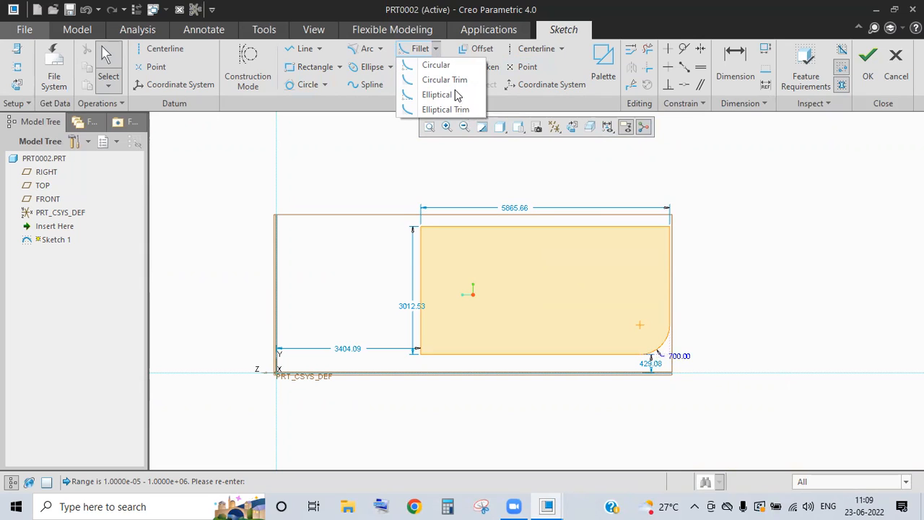
click(640, 246)
click(629, 226)
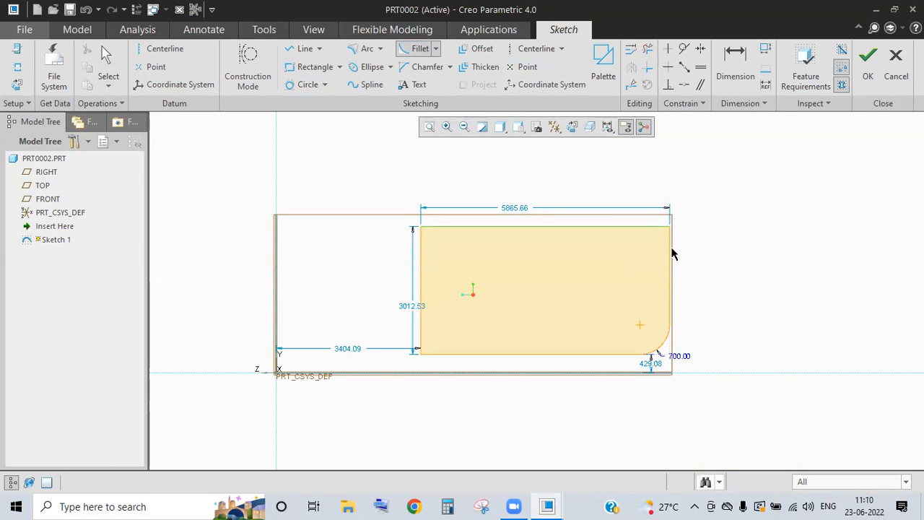
click(671, 246)
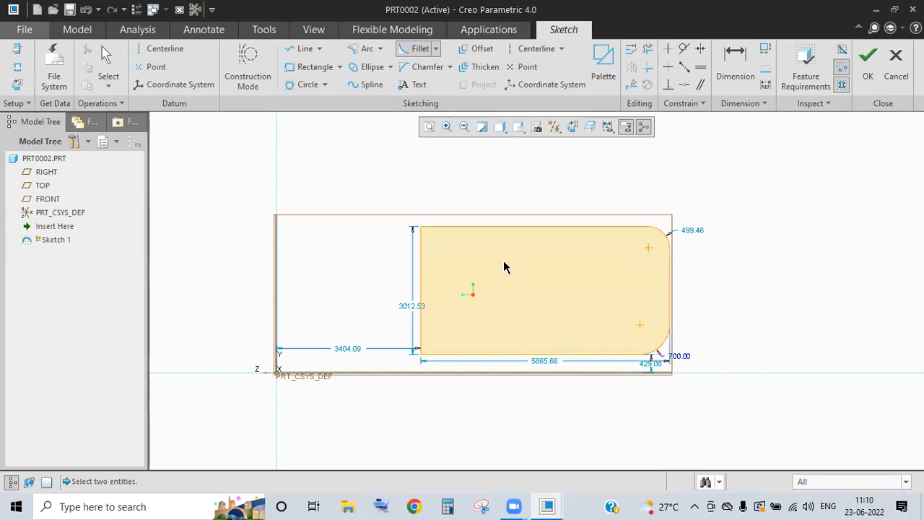
- Sketch a second rectangle about 11553 wide and 6384 high, about 10992 right of the first and 4188 above the horizontal reference
scroll(504, 261, down, 5)
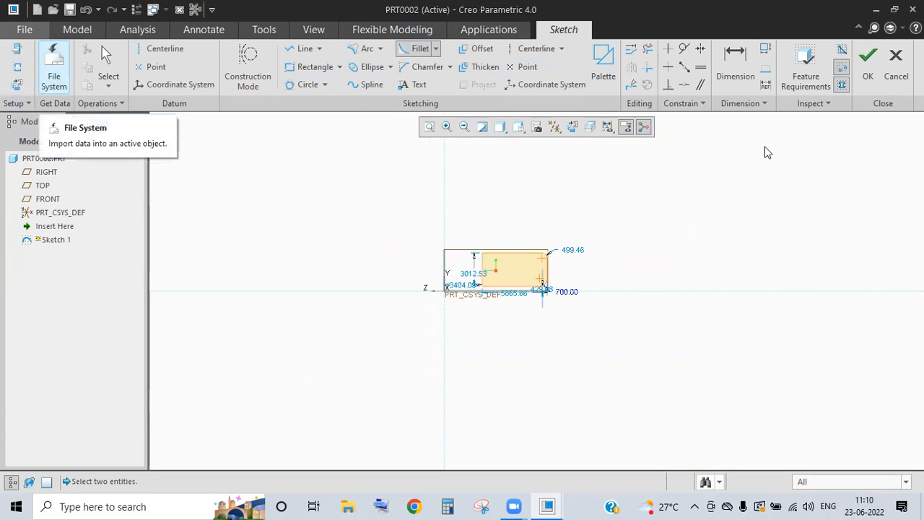
click(309, 66)
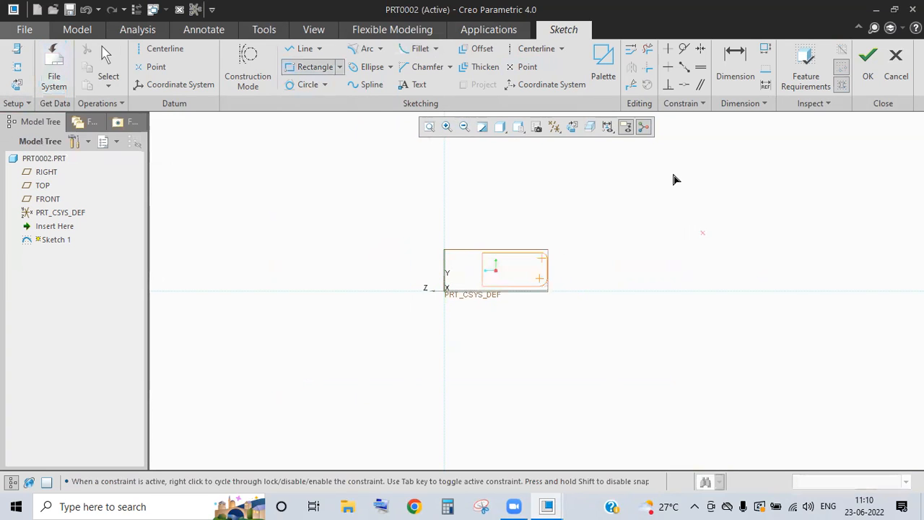
click(671, 174)
click(798, 244)
middle_click(657, 239)
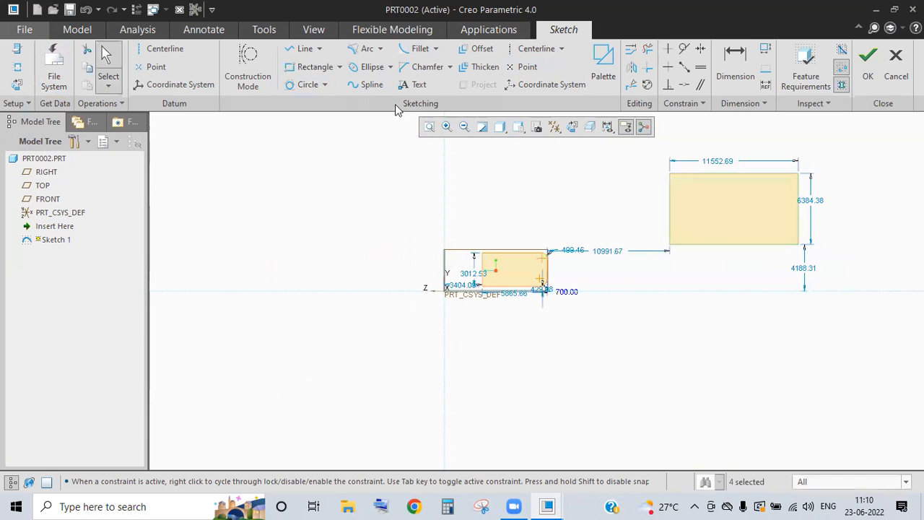
- Restrict the selection filter to Edge and set it back to All
click(419, 48)
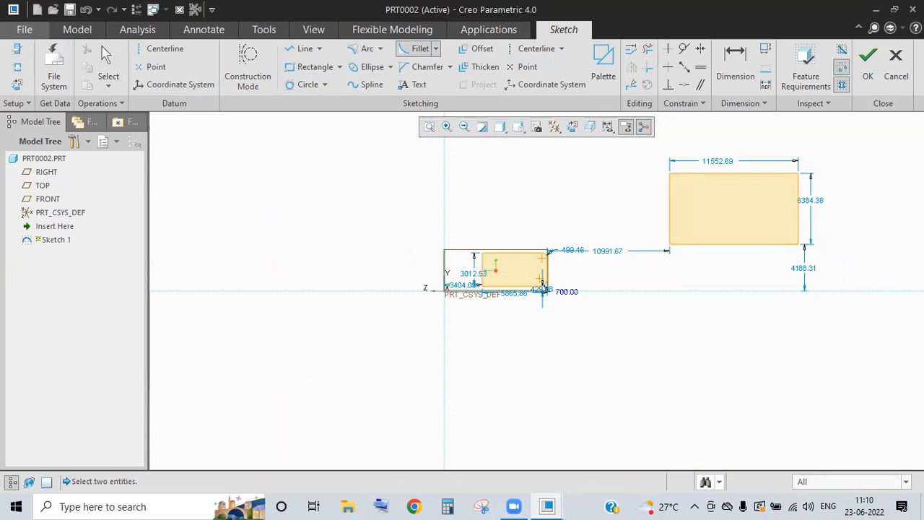
middle_drag(836, 257, 881, 300)
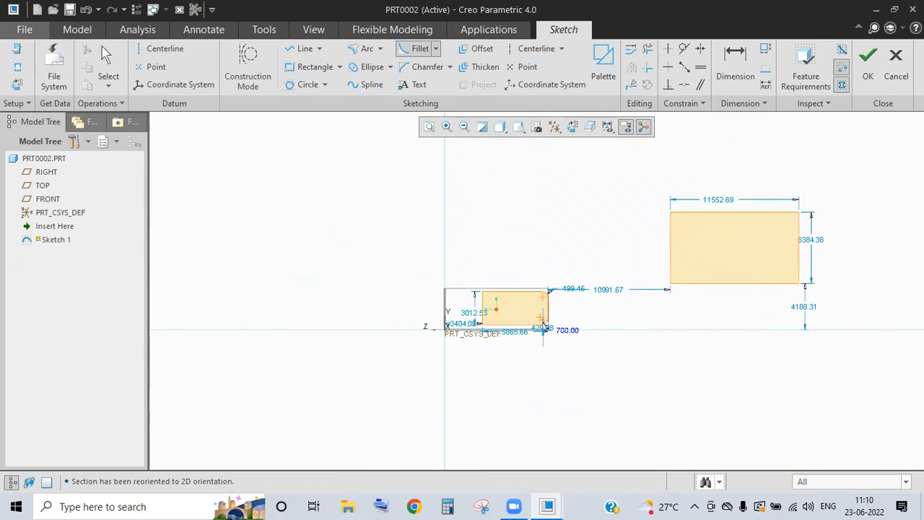
right_click(662, 165)
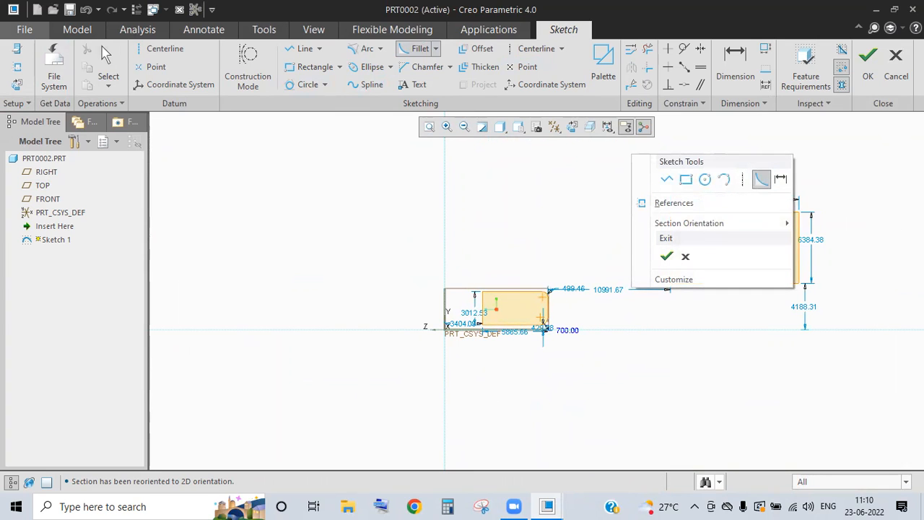
click(869, 482)
click(870, 482)
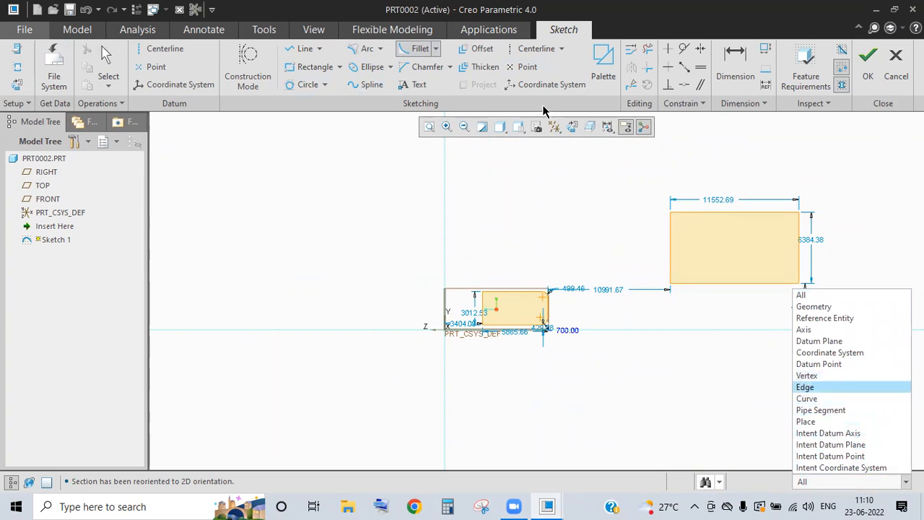
click(816, 387)
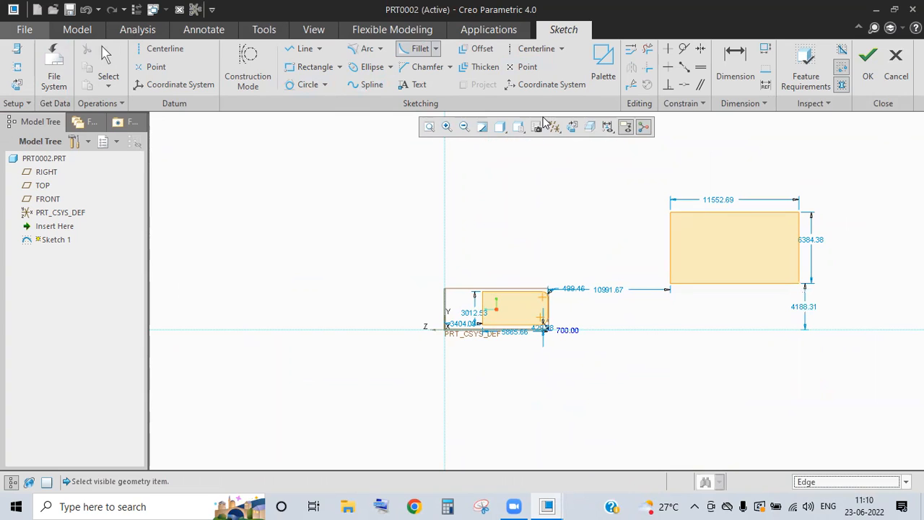
click(865, 484)
click(819, 295)
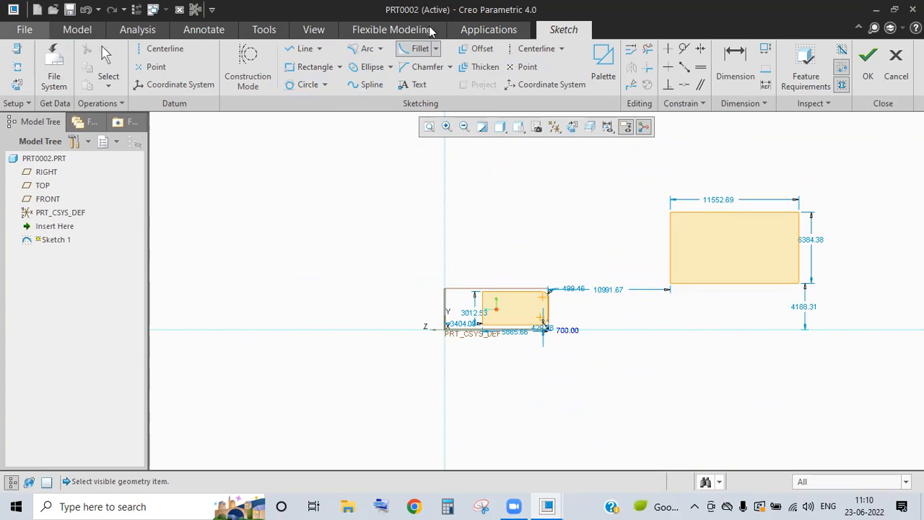
- Round the second rectangle's upper left corner with an Elliptical Trim fillet about 2262 wide and 1196 high
click(438, 51)
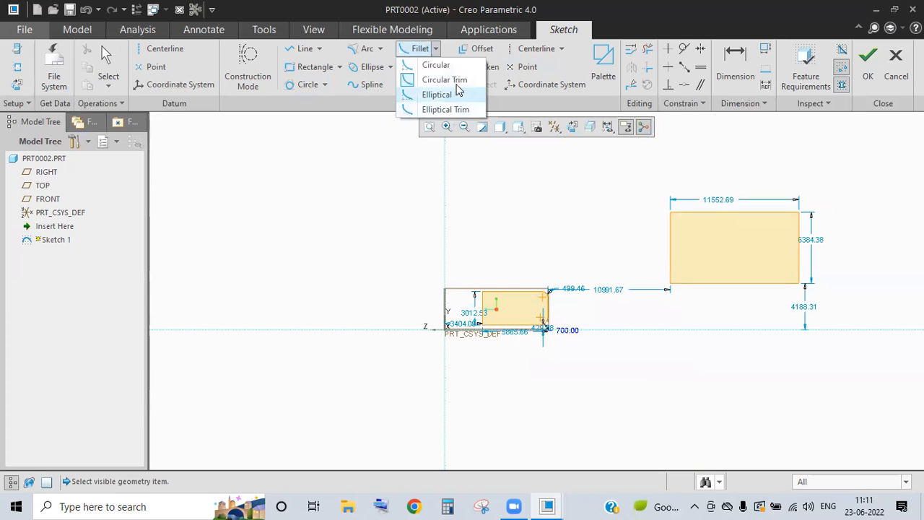
click(437, 50)
click(436, 49)
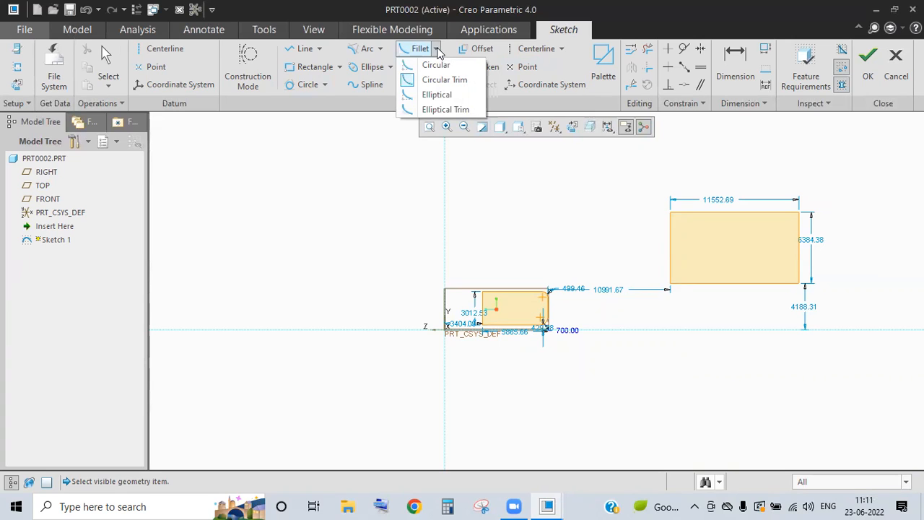
click(445, 109)
scroll(697, 225, down, 3)
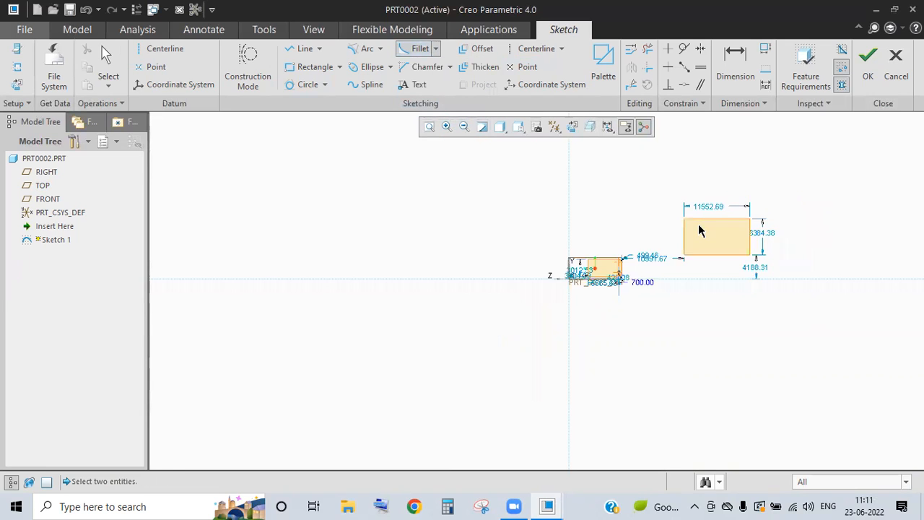
scroll(607, 214, up, 1)
scroll(607, 211, up, 4)
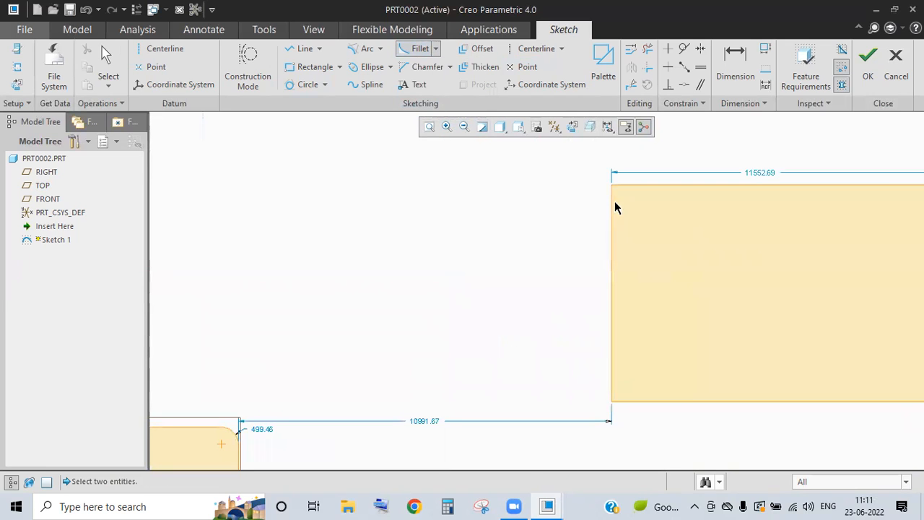
click(650, 185)
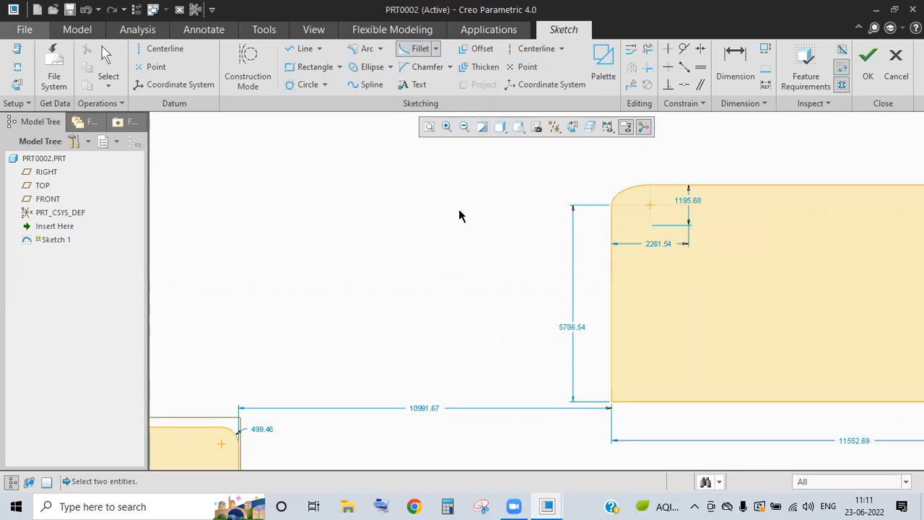
- Sketch a third rectangle about 22326 wide and 10852 high, about 19379 left of the vertical reference and 4188 above the horizontal one
scroll(376, 220, down, 5)
scroll(194, 191, down, 5)
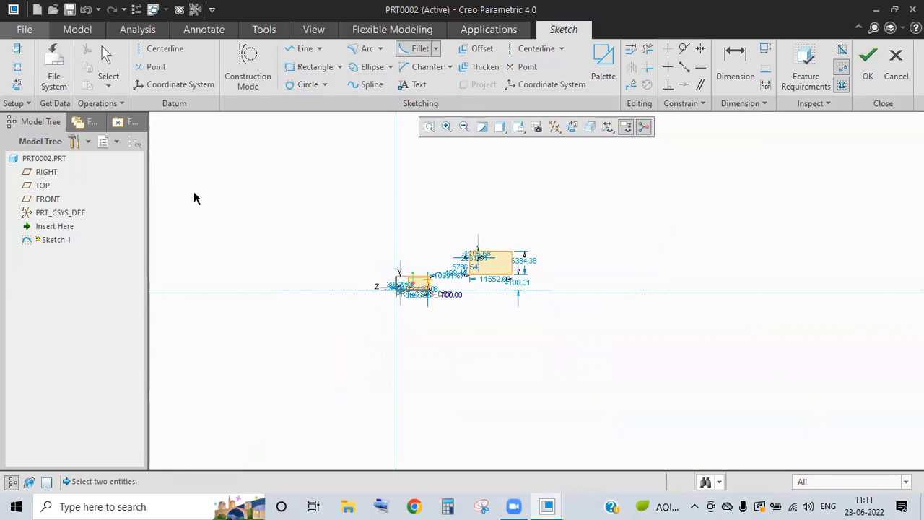
scroll(191, 193, up, 3)
scroll(413, 121, down, 1)
click(314, 67)
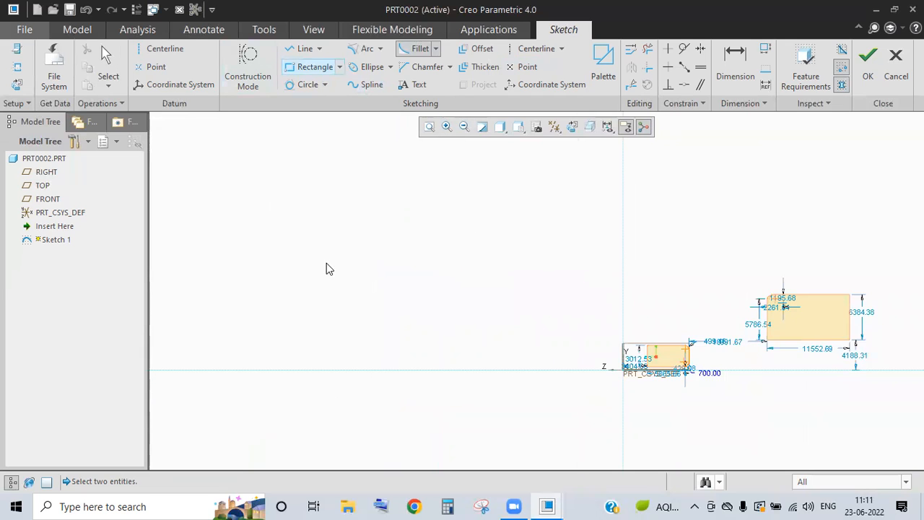
click(485, 340)
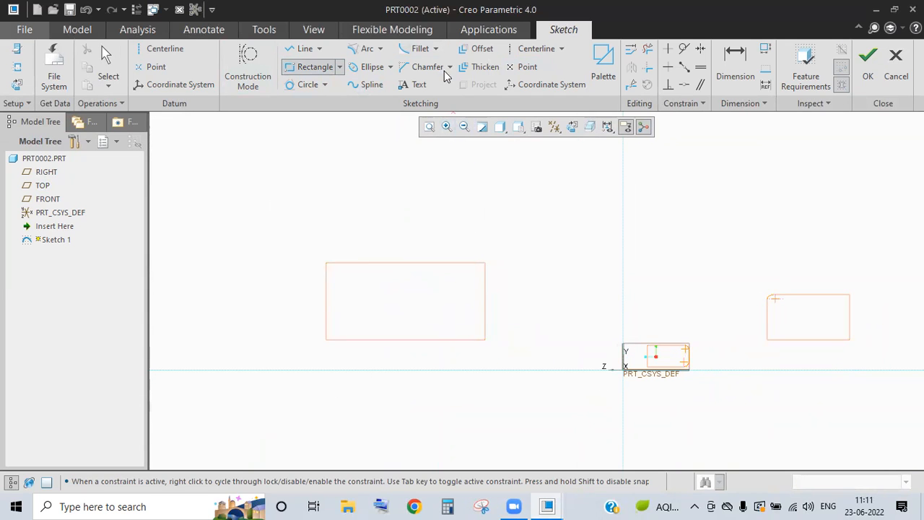
- Chamfer the third rectangle's upper left corner about 3135 horizontally by 2090 vertically, keeping the construction lines to the corner
click(449, 67)
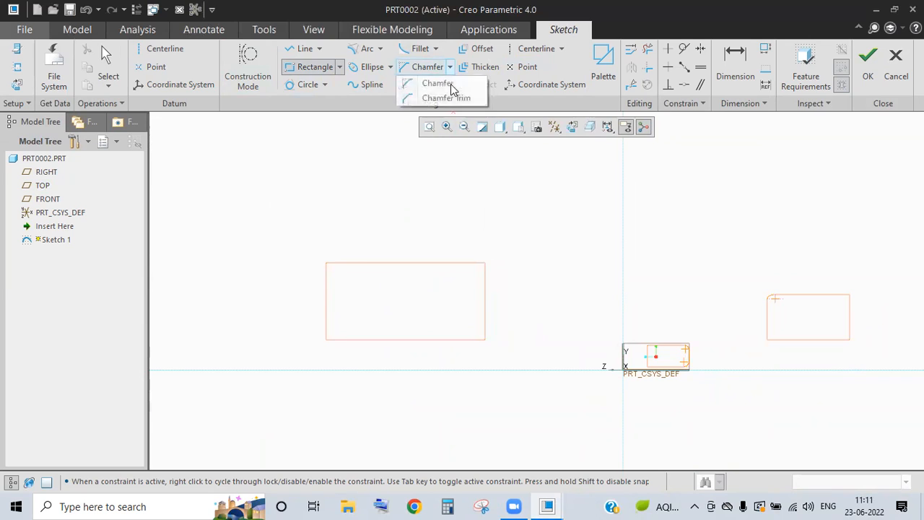
click(442, 85)
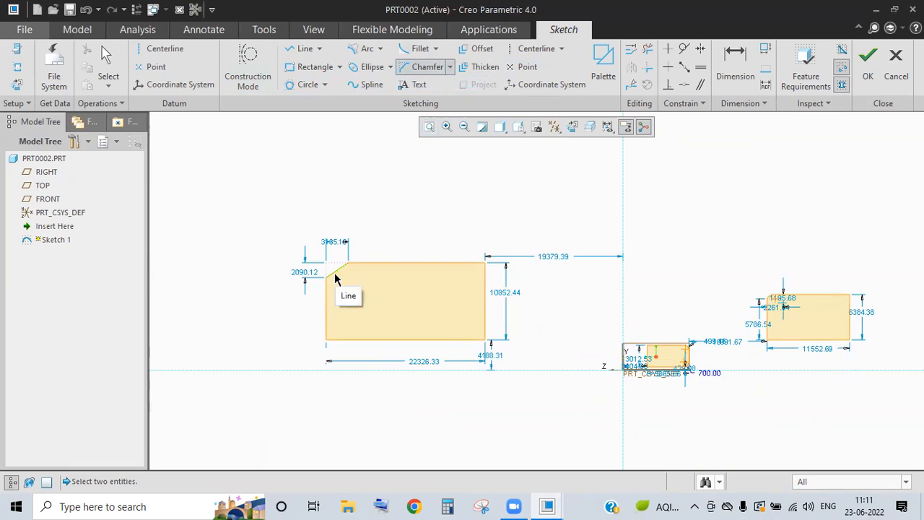
scroll(329, 296, down, 2)
scroll(361, 249, up, 6)
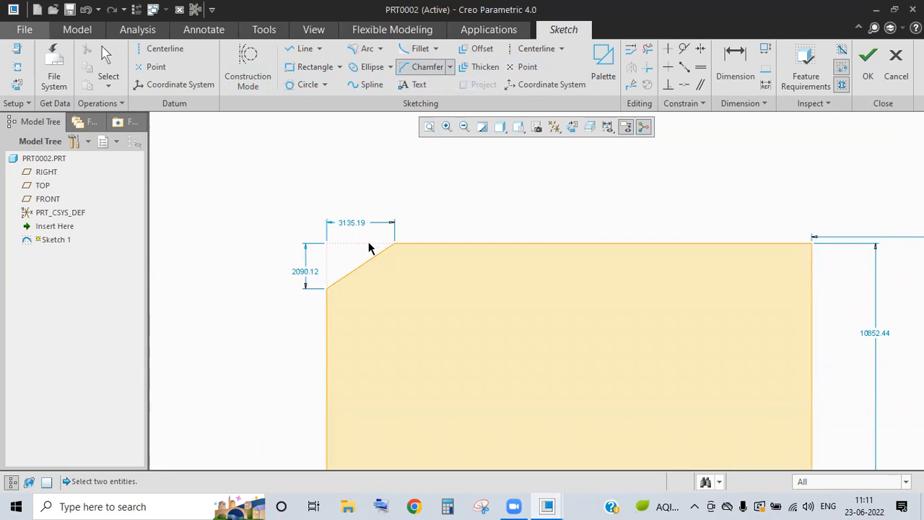
- Cut the third rectangle's upper right corner with a Chamfer Trim, leaving the top edge about 16454 and the right edge about 8557 long
click(449, 67)
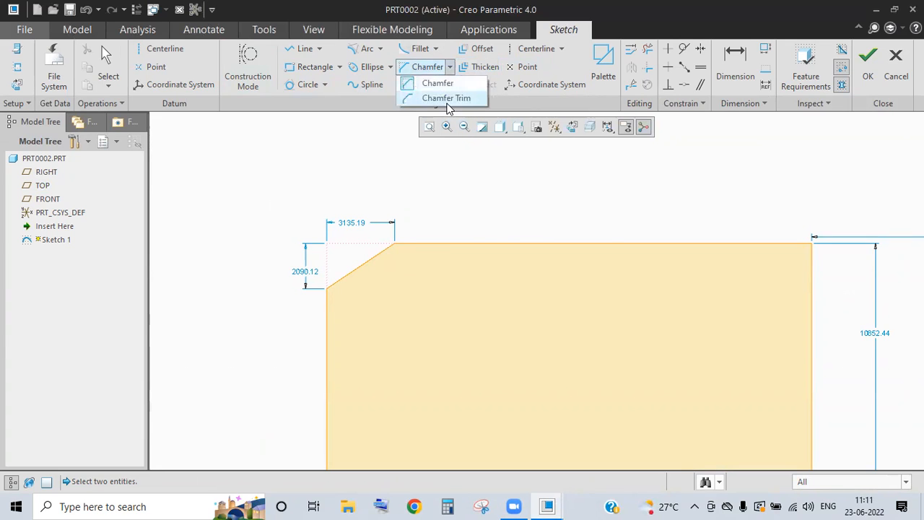
click(755, 244)
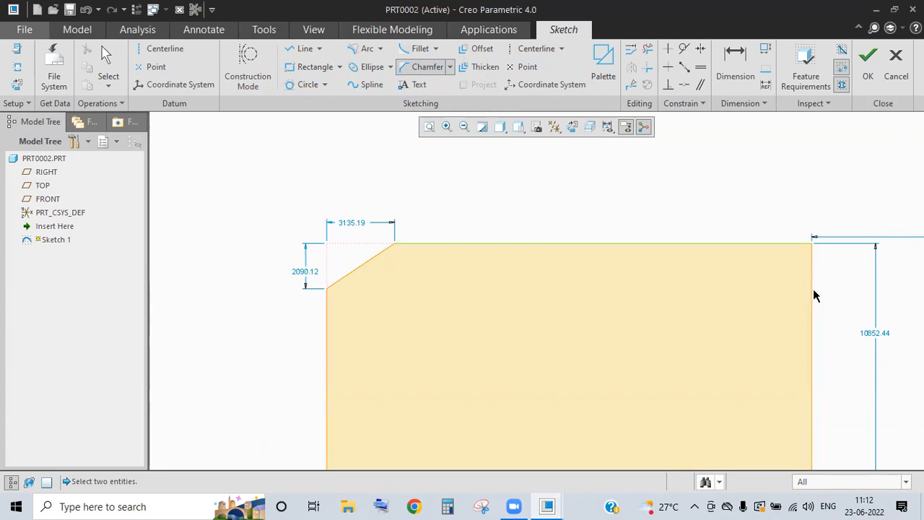
click(811, 299)
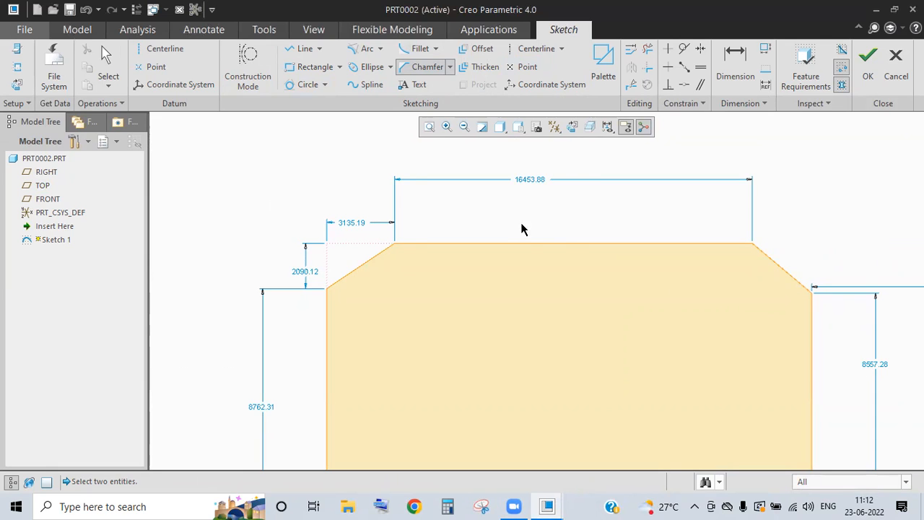
scroll(521, 226, down, 1)
scroll(525, 232, down, 2)
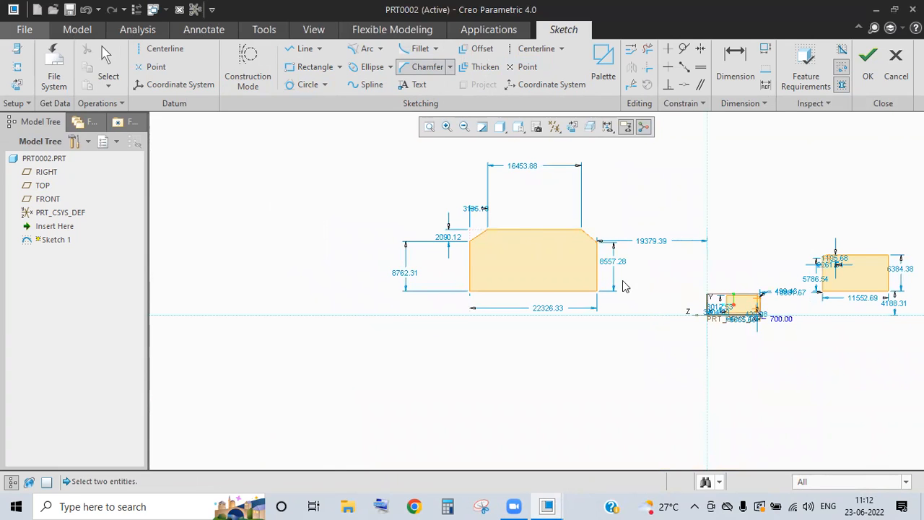
- Leave the Chamfer tool, stay in the sketch, and delete the whole chamfered rectangle with its dimensions
key(Escape)
key(Escape)
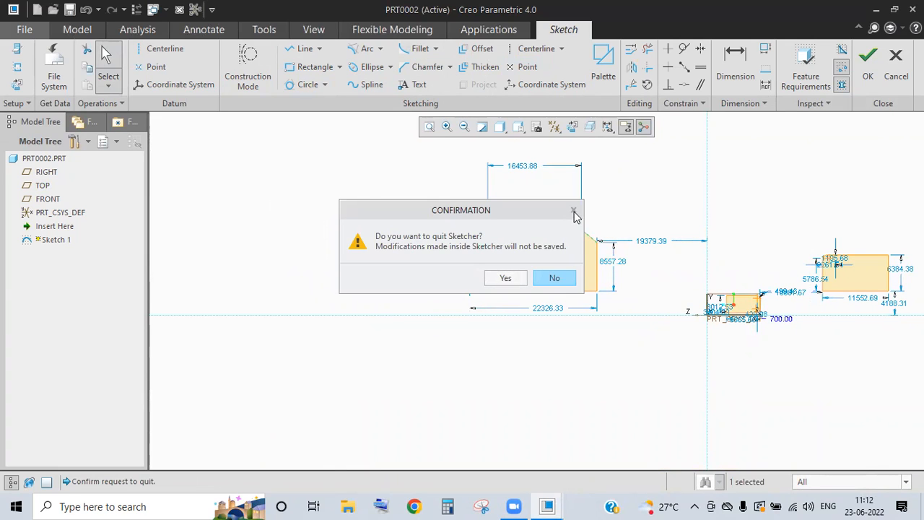
click(540, 277)
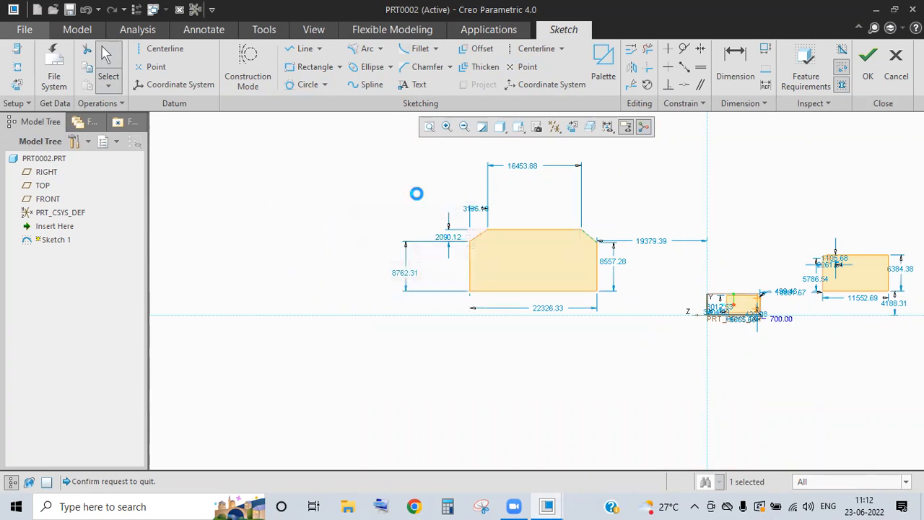
drag(648, 327, 667, 312)
key(Delete)
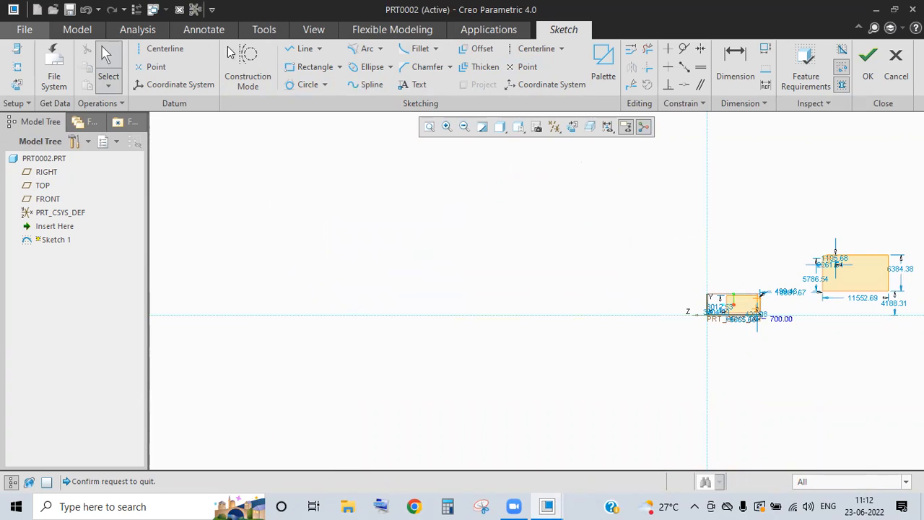
- Sketch a rectangle about 14607 wide and 10123 high, about 69303 left of the vertical reference
click(310, 66)
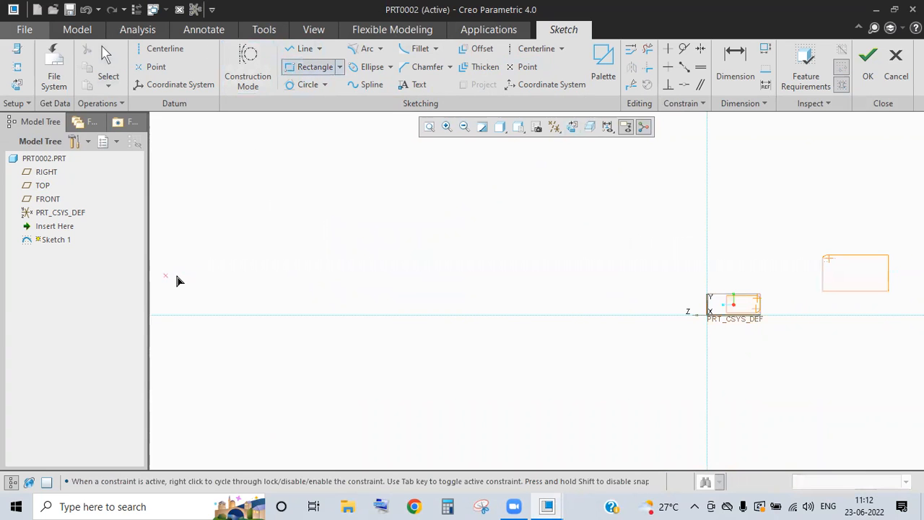
click(229, 233)
click(313, 291)
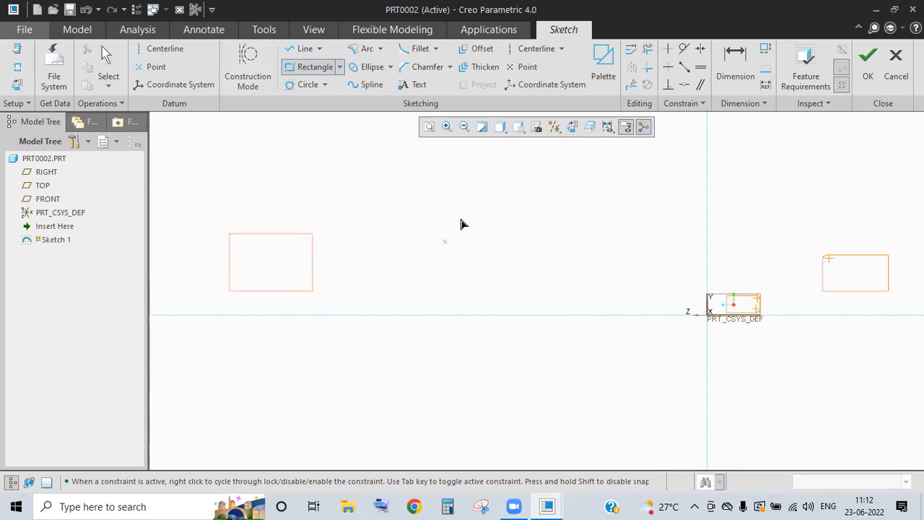
- Sketch a horizontal line about 16032 long, about 11519 right of the new rectangle and 8493 above the horizontal reference
click(304, 48)
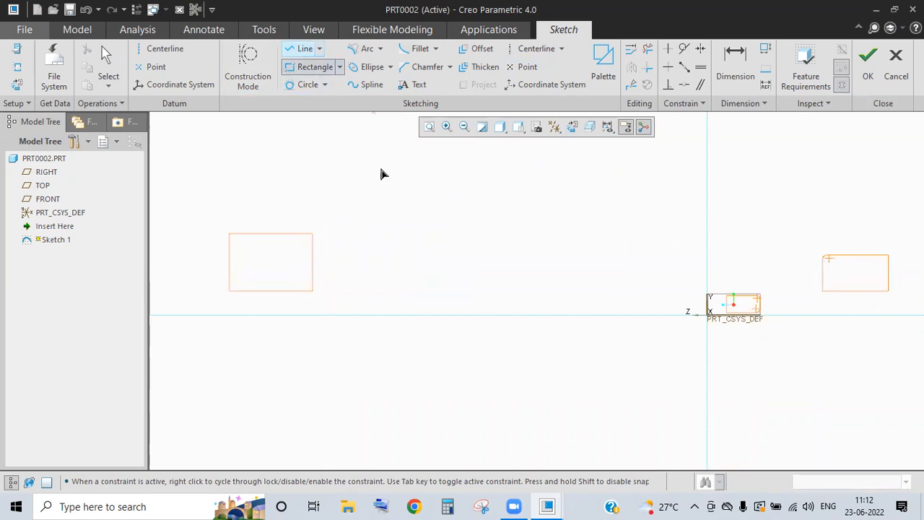
click(378, 266)
click(469, 266)
middle_click(515, 279)
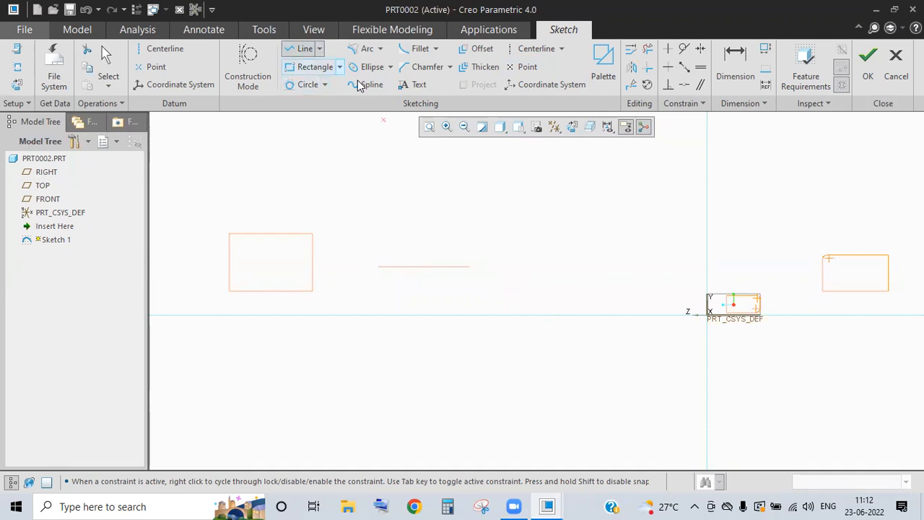
- Sketch a 3-Point / Tangent End arc of about 4449 radius, centred about 25965 left of the vertical reference and 6816 above the horizontal one
click(380, 49)
click(381, 67)
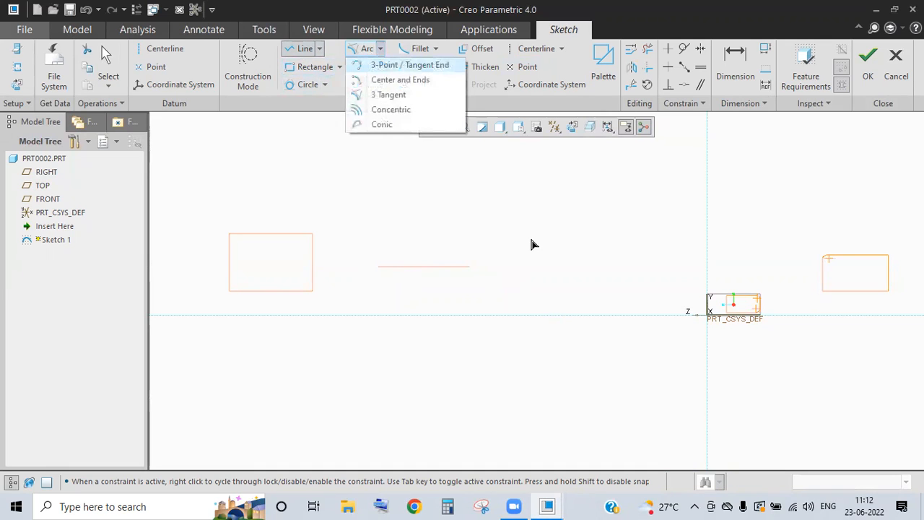
click(573, 254)
click(536, 287)
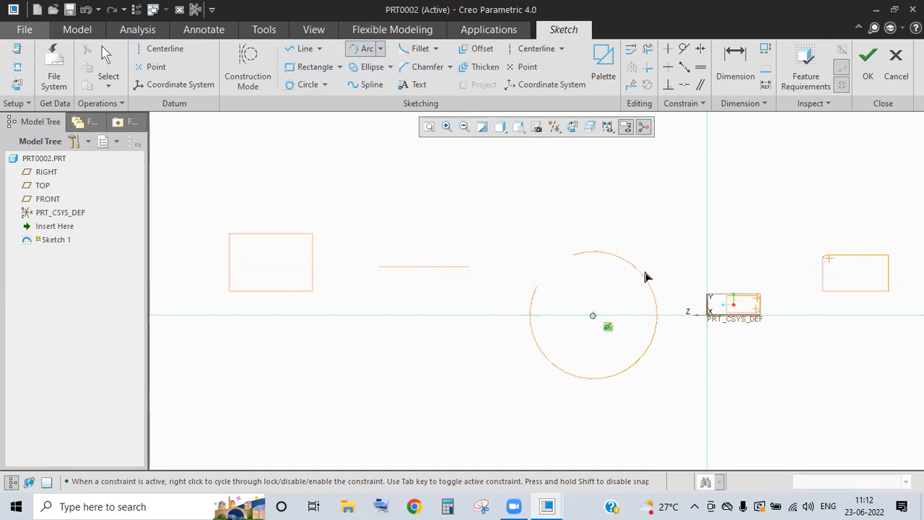
click(563, 256)
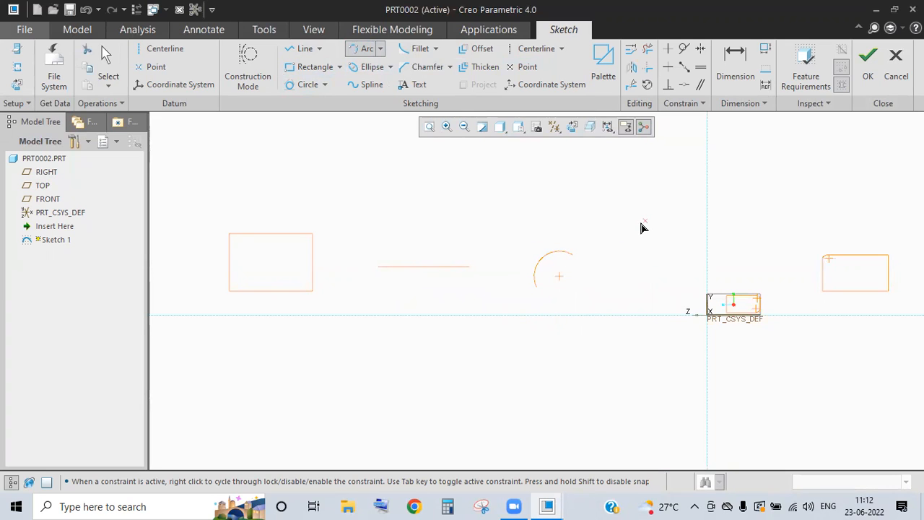
middle_click(635, 233)
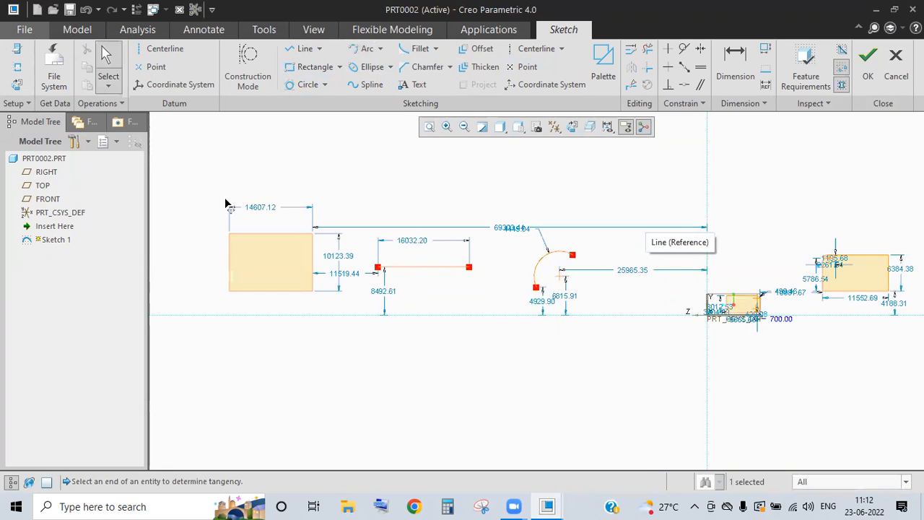
scroll(228, 203, up, 2)
scroll(239, 205, down, 3)
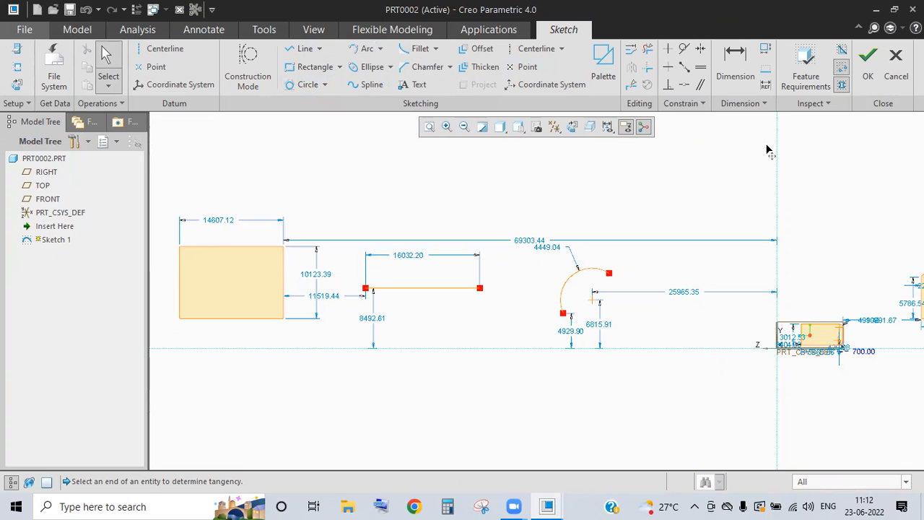
click(478, 48)
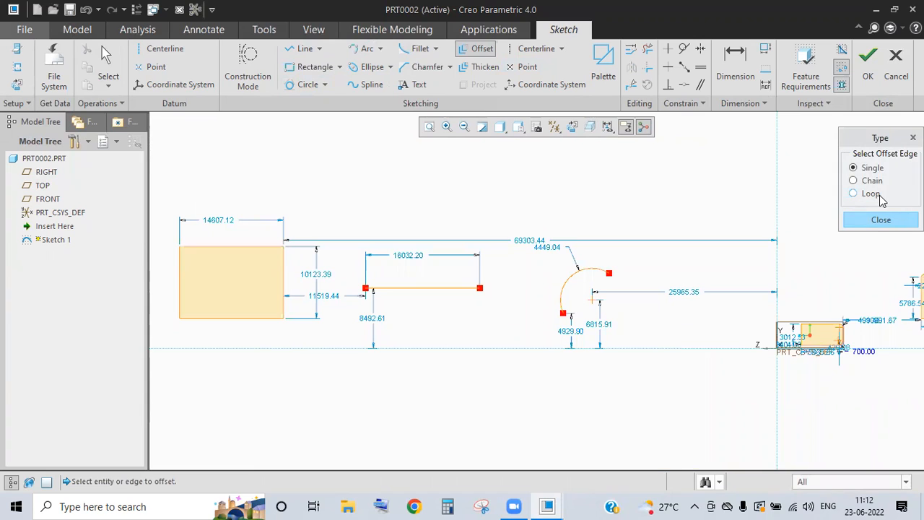
click(247, 247)
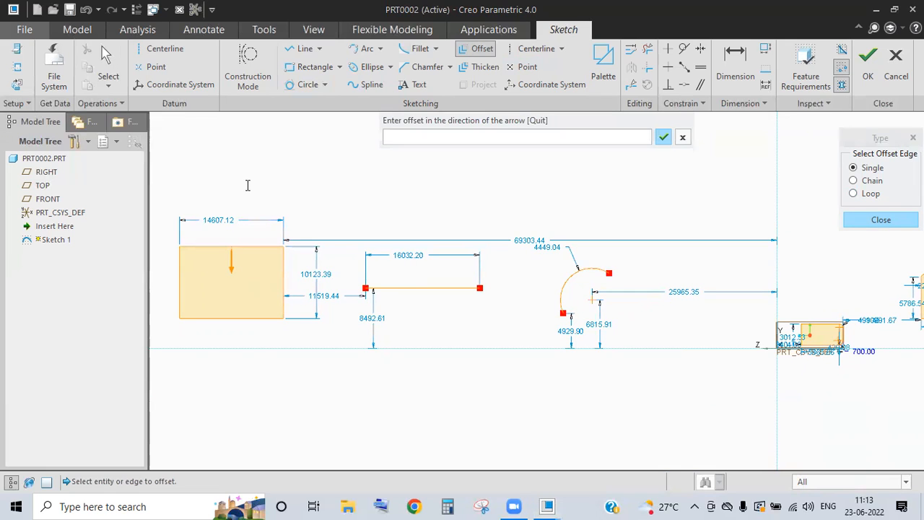
click(682, 136)
click(854, 180)
click(253, 247)
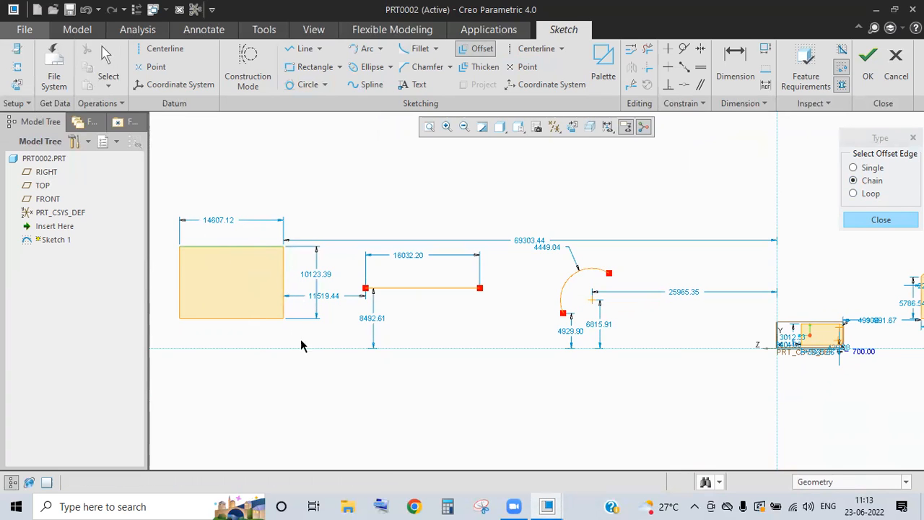
click(872, 196)
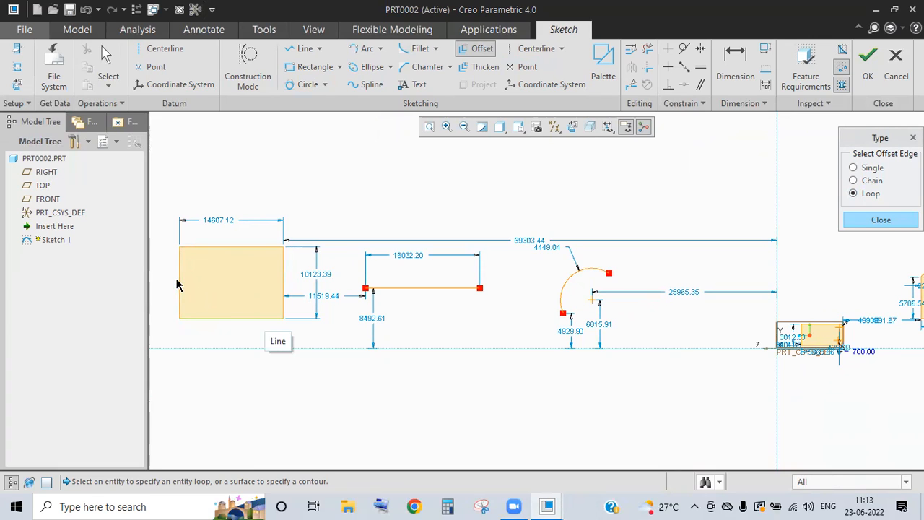
click(281, 282)
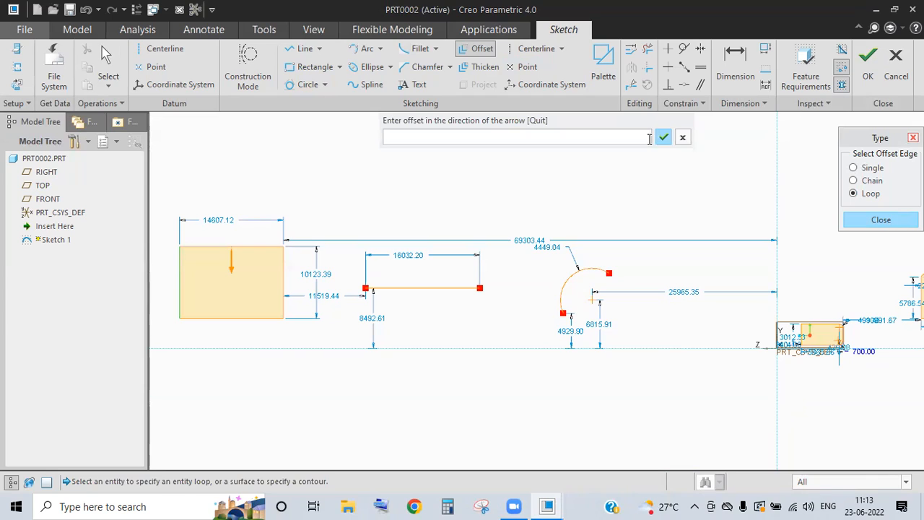
click(880, 219)
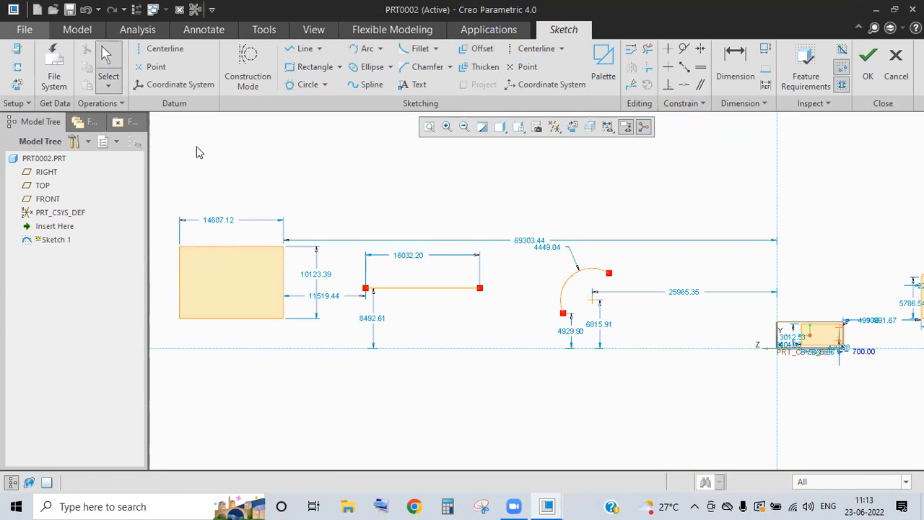
- Try a Single offset of the horizontal line with a value of 50, and undo it
click(489, 48)
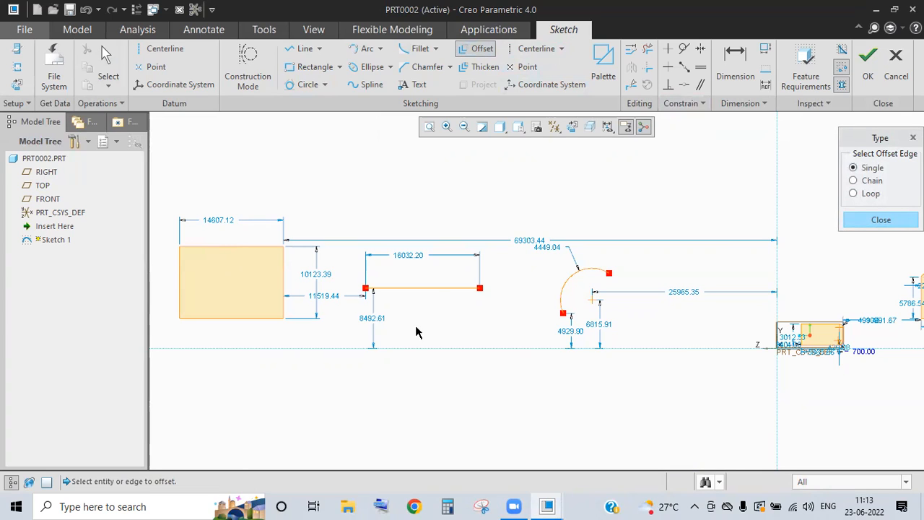
click(446, 288)
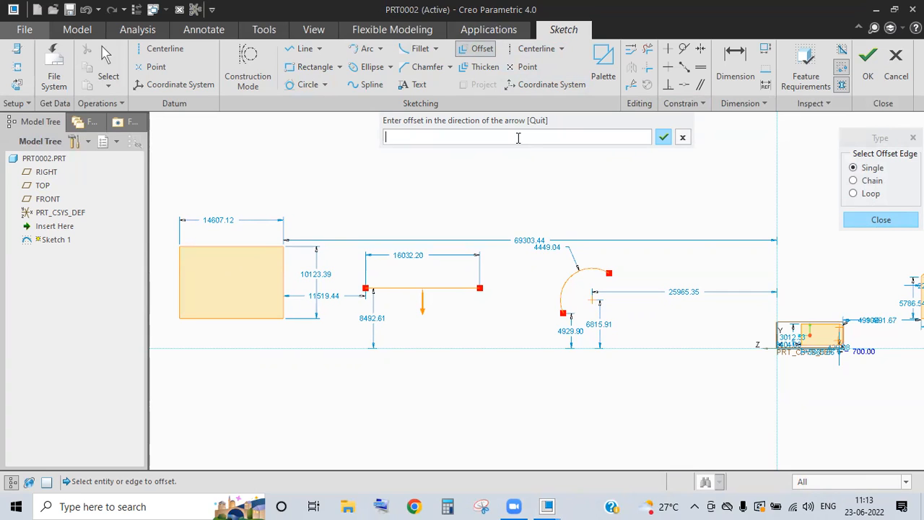
text(50)
key(Return)
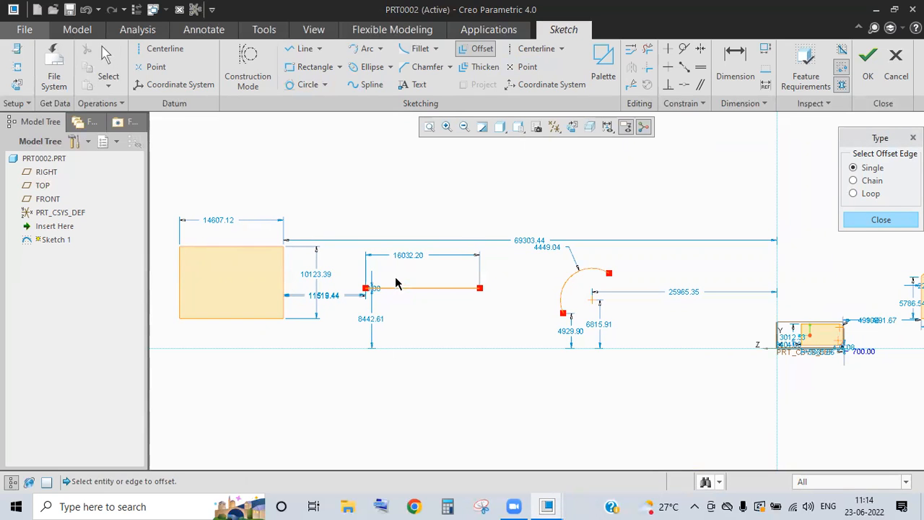
scroll(396, 284, up, 2)
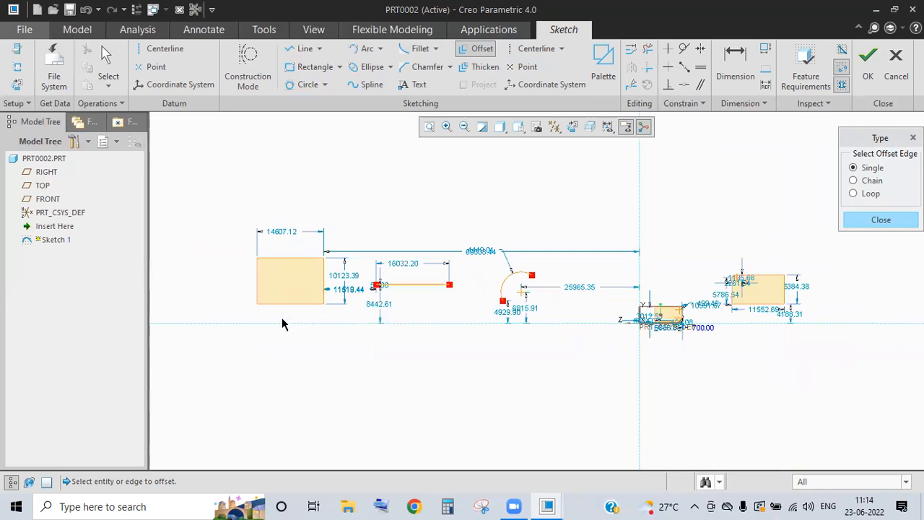
scroll(282, 324, down, 6)
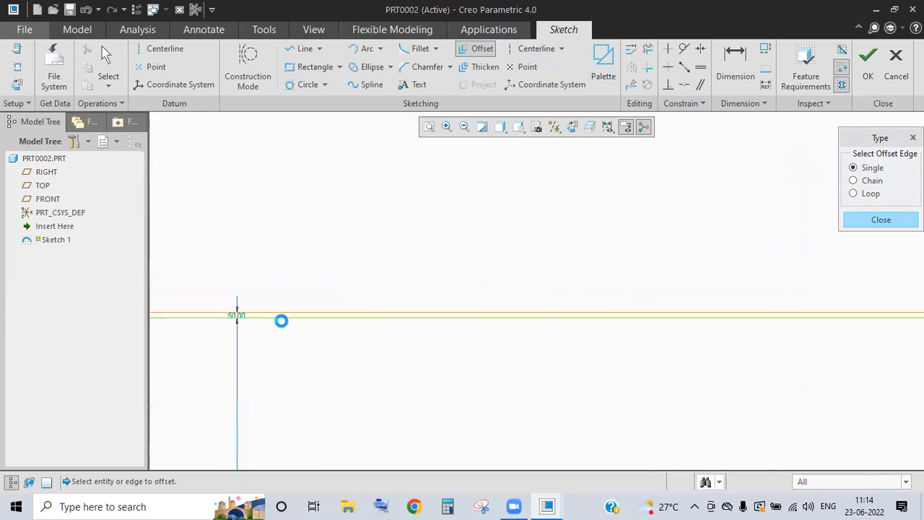
key(ctrl+z)
scroll(282, 325, up, 5)
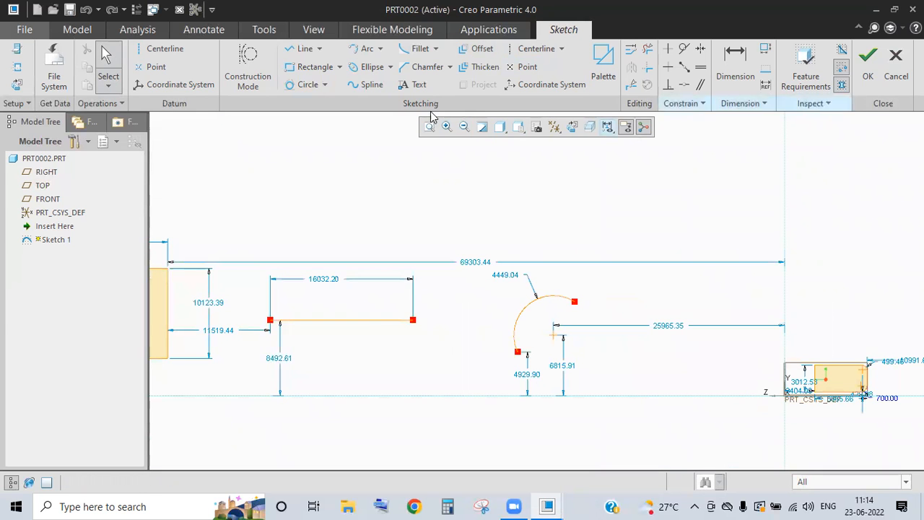
- Offset the horizontal line 1000 downward with the Single option
click(478, 48)
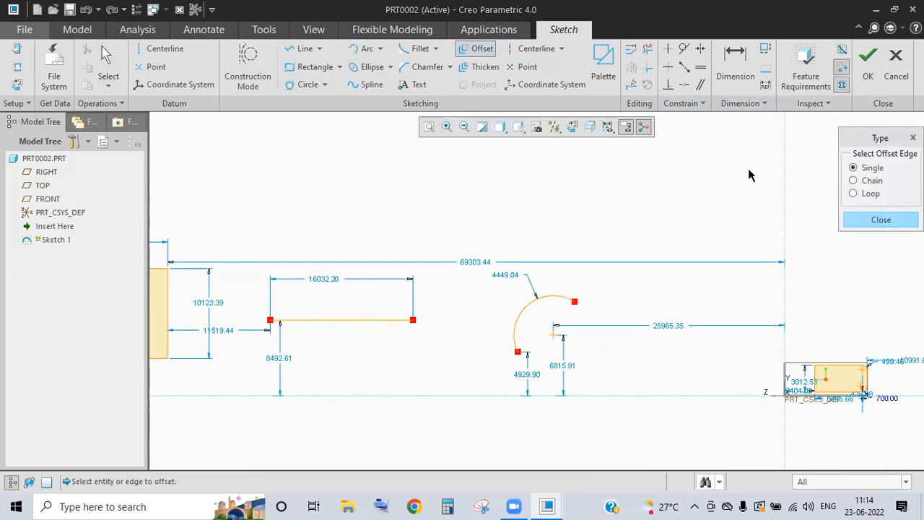
click(348, 320)
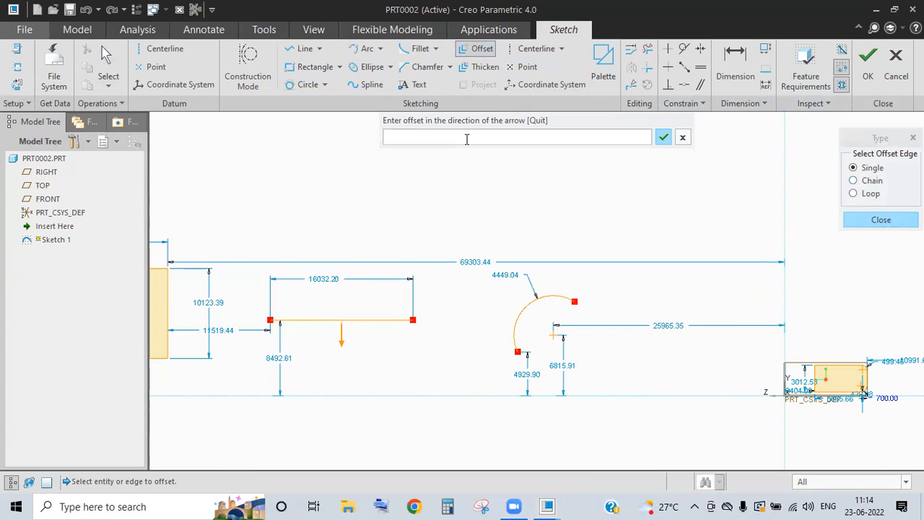
text(1000)
key(Return)
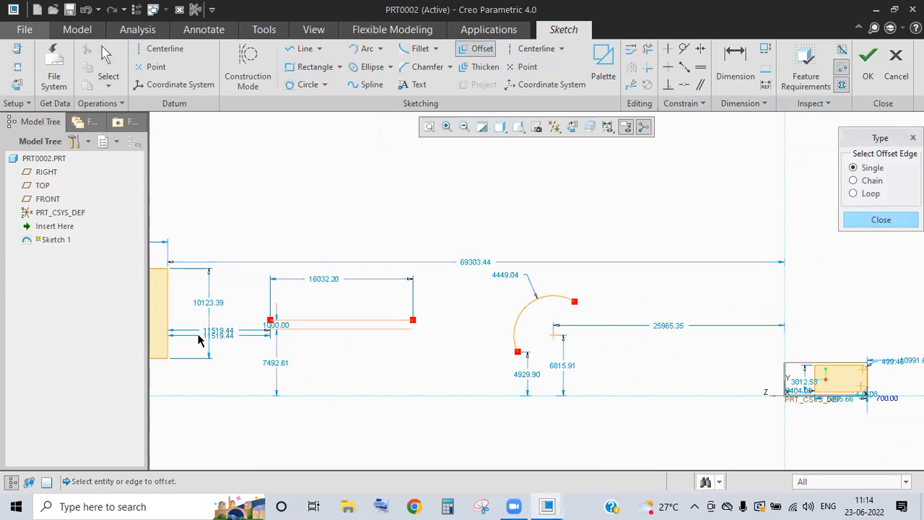
- Create a second Single offset of the original horizontal line, 1000 upward
scroll(204, 332, down, 2)
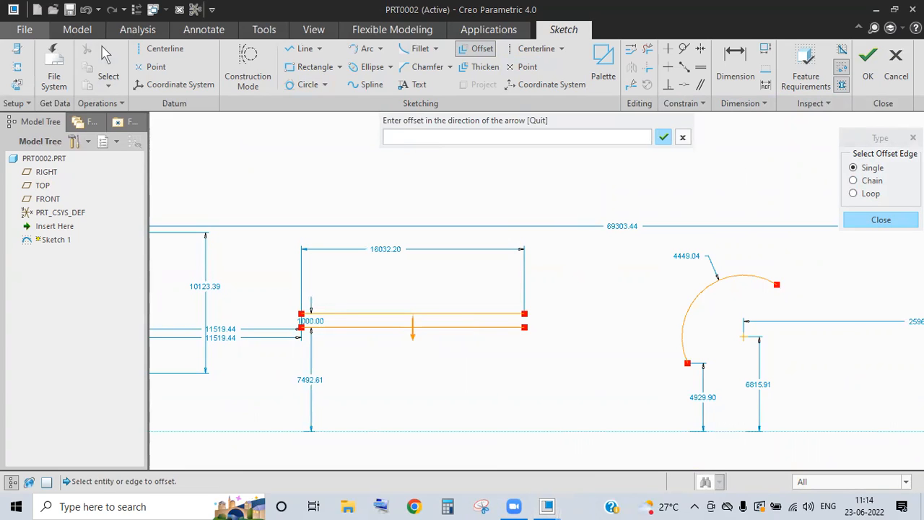
text(000)
key(Return)
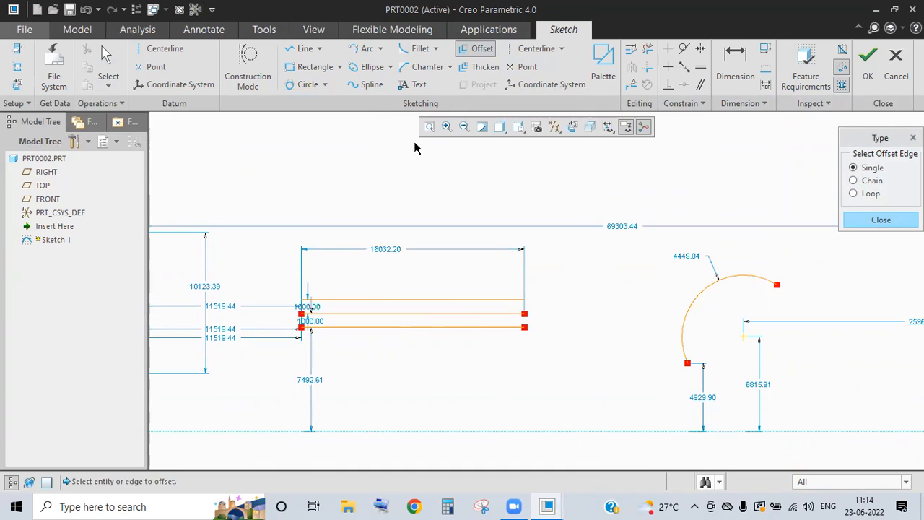
click(412, 315)
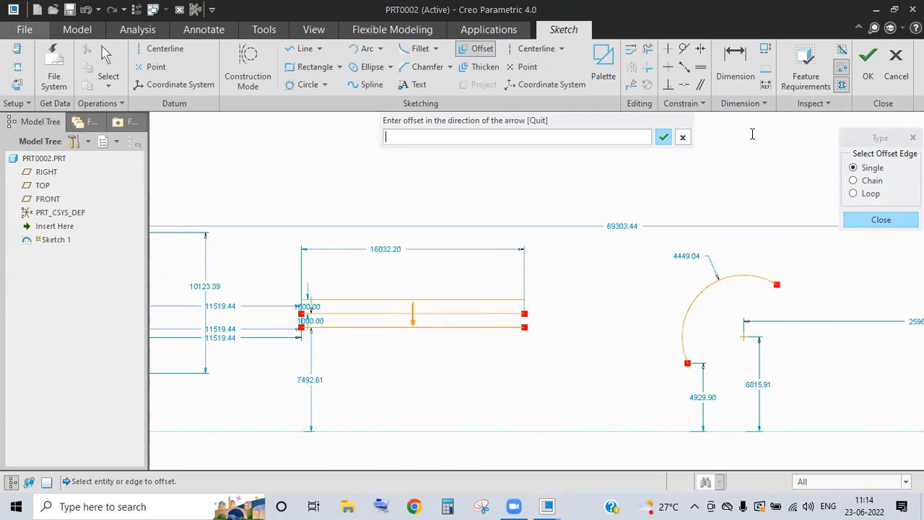
- Try a Single offset of the large rectangle's top edge with a value of -5000, and undo it
scroll(639, 332, up, 4)
scroll(485, 315, down, 3)
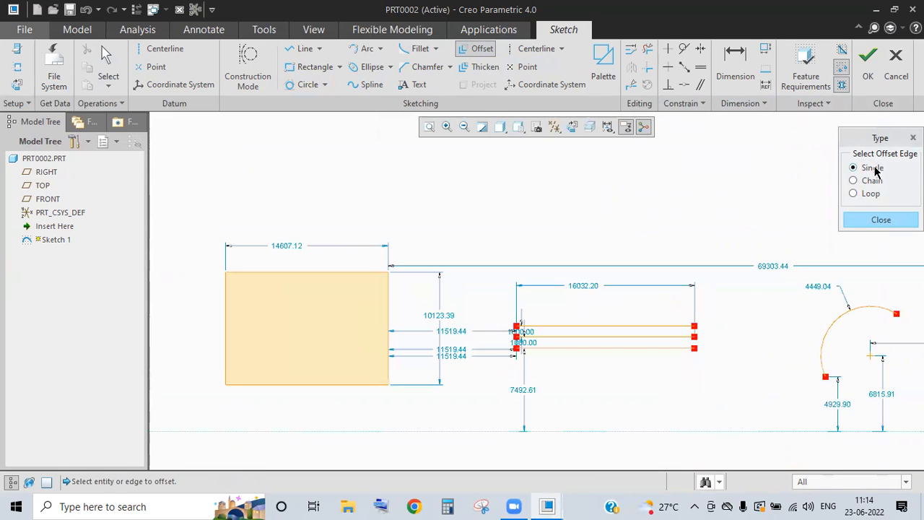
click(301, 273)
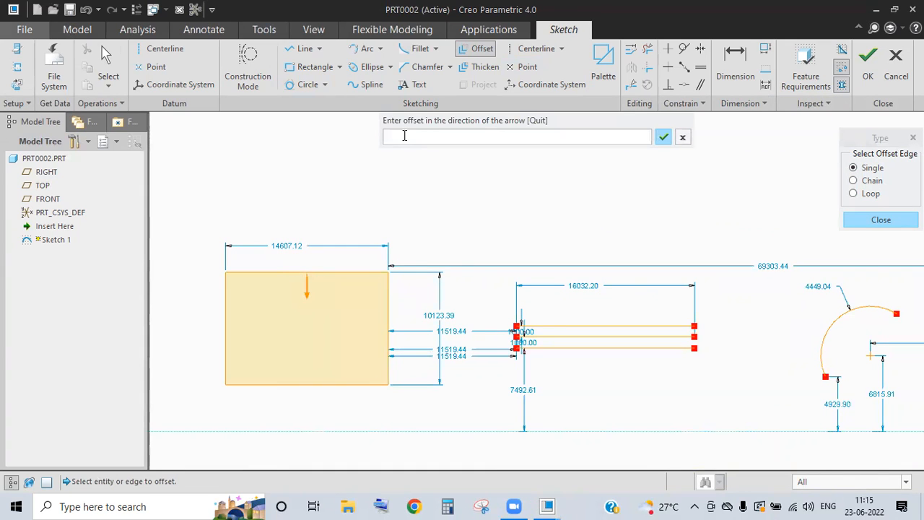
text(-5000)
key(Return)
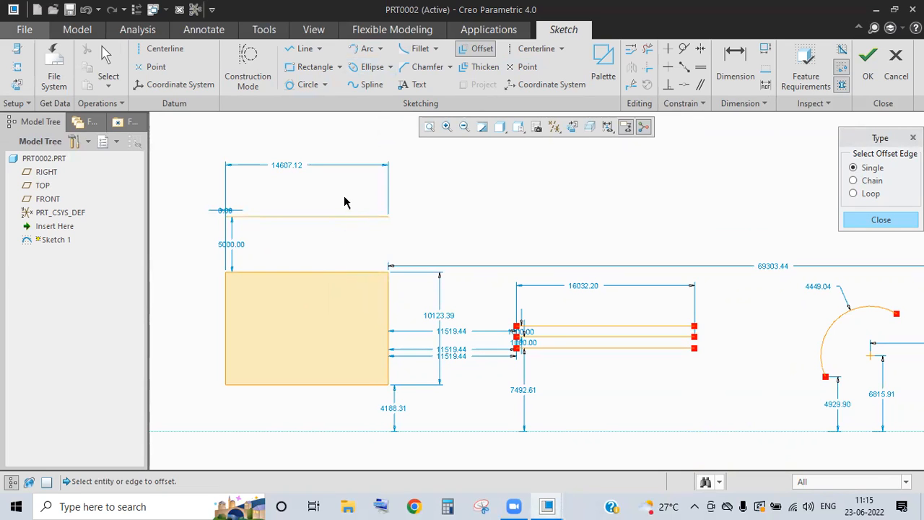
key(ctrl+z)
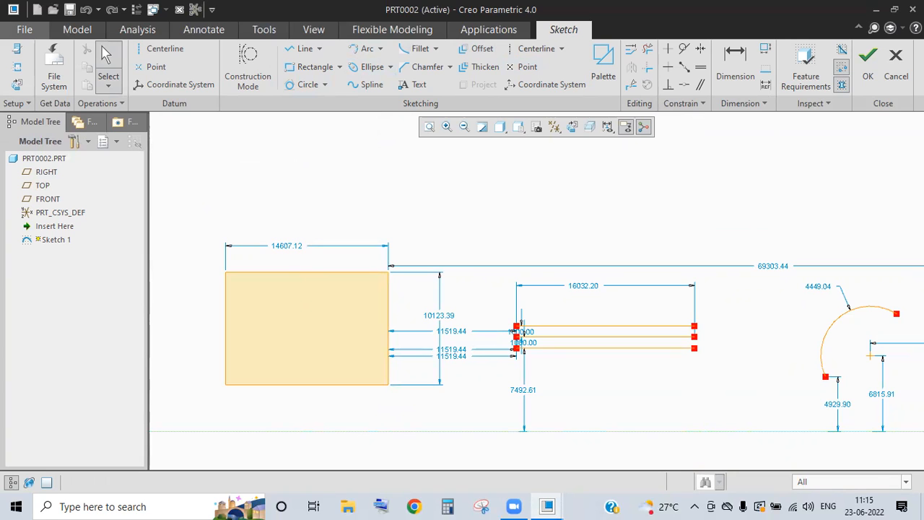
- Try a Loop offset of the whole large rectangle outward with a value of -2500, and undo it
click(476, 48)
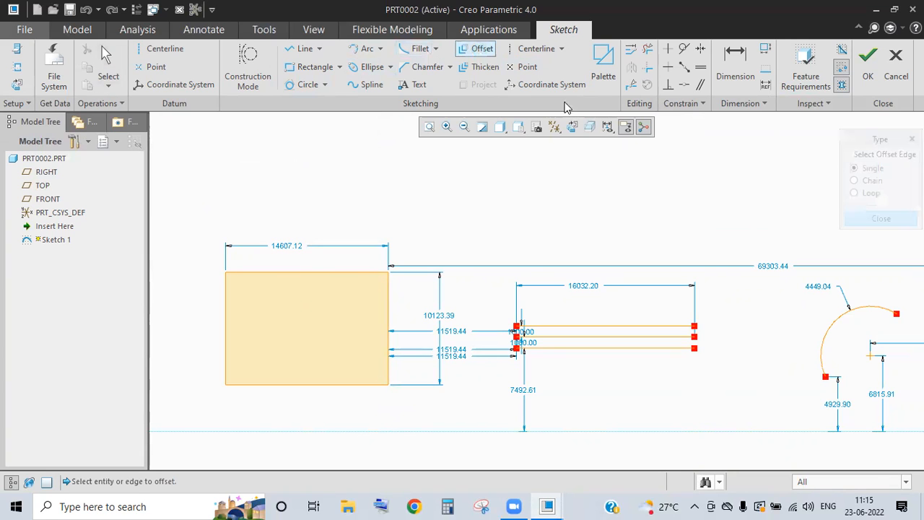
click(859, 180)
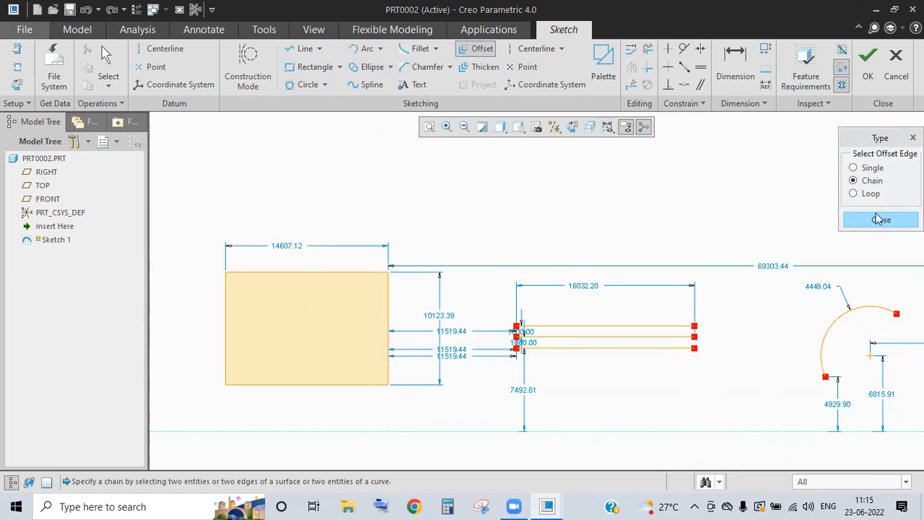
click(870, 195)
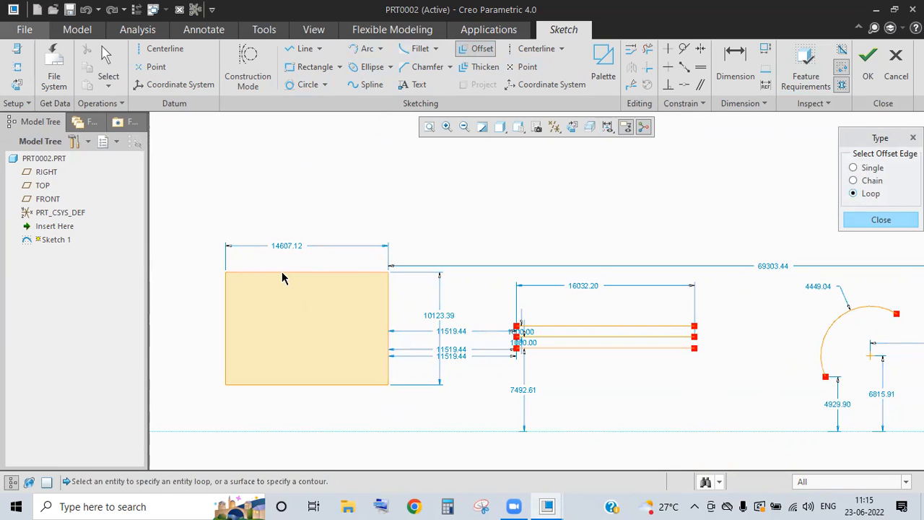
click(335, 346)
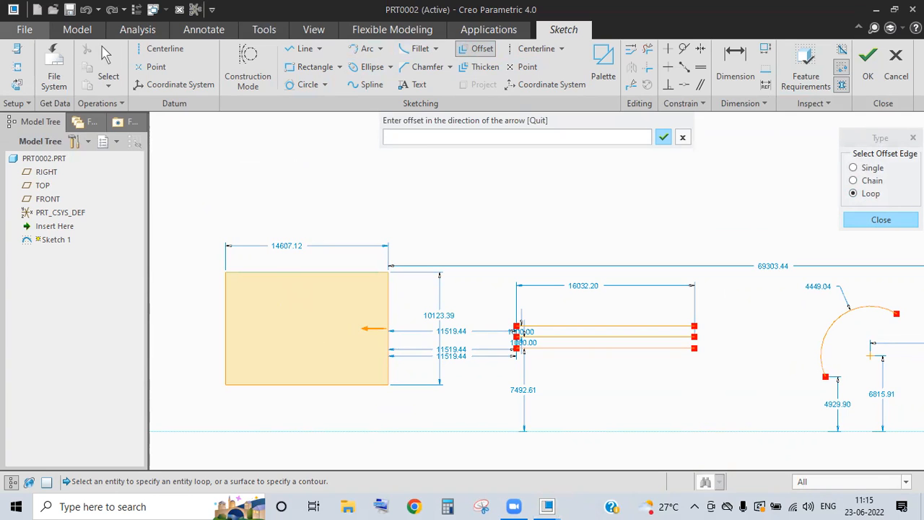
text(-2500)
key(Return)
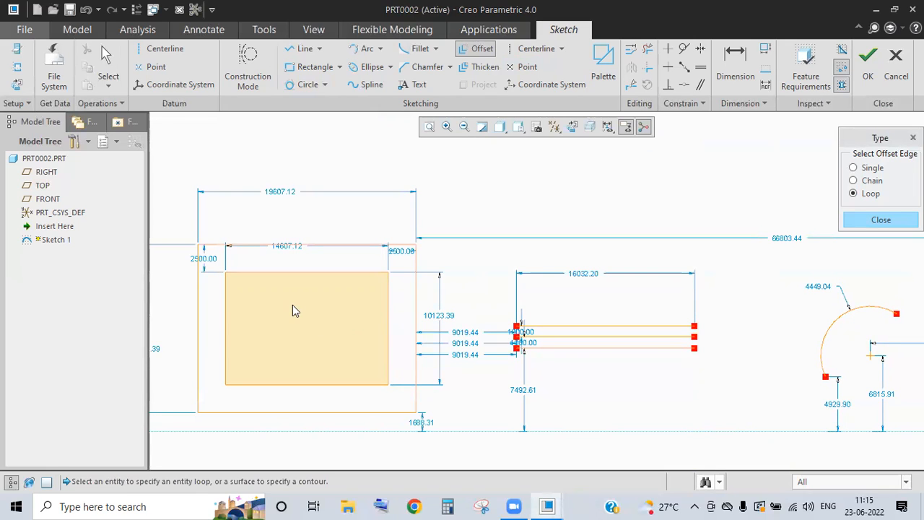
key(ctrl+z)
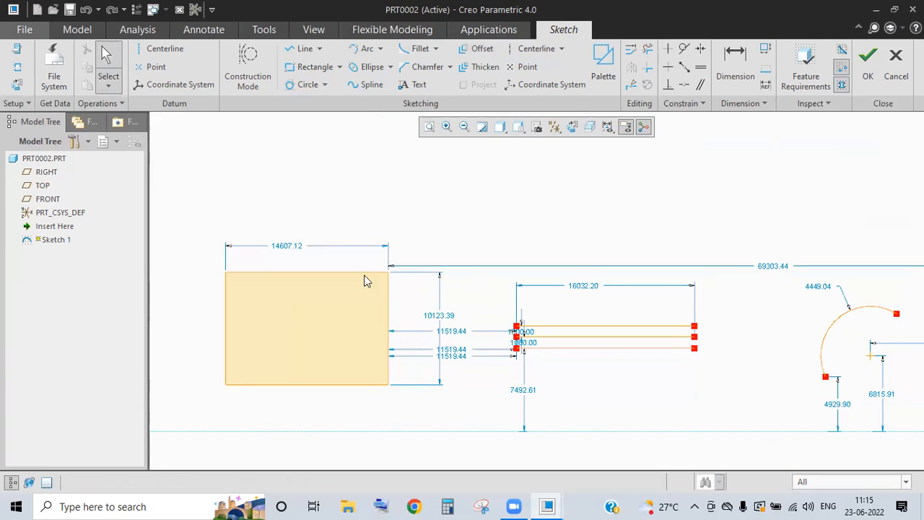
- Repeat the large rectangle's outward Loop offset with a value of -2500, and undo it again
click(478, 49)
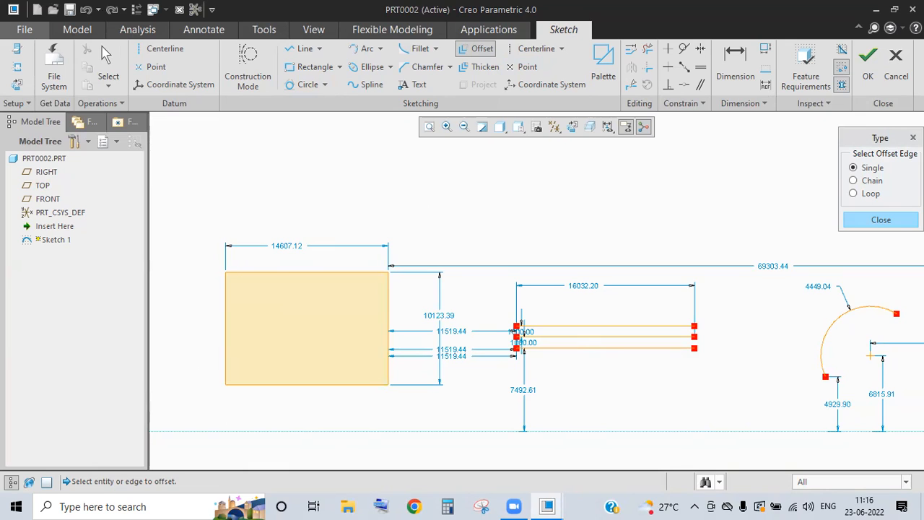
click(875, 194)
click(343, 272)
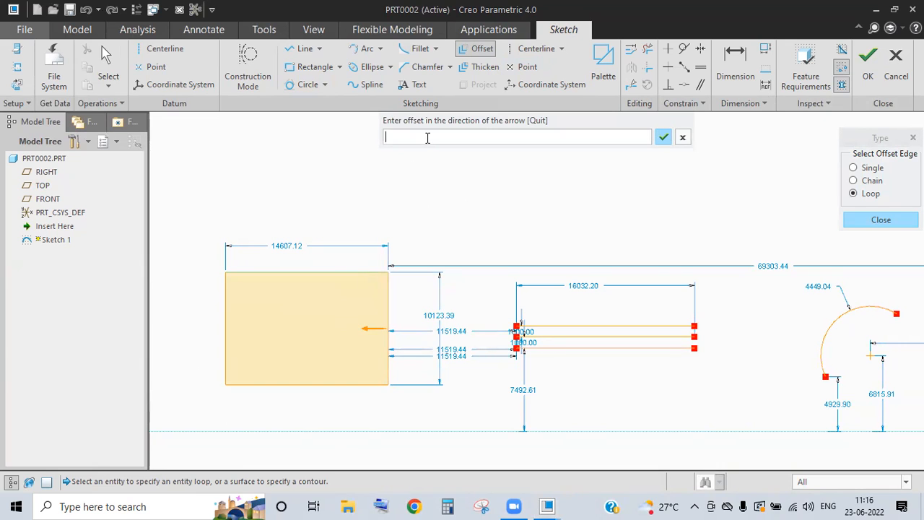
text(-2500)
key(Return)
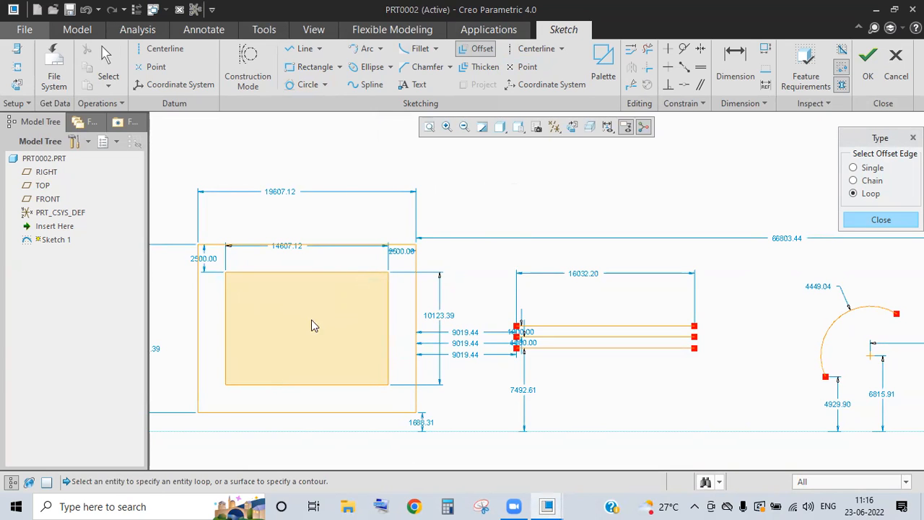
key(ctrl+z)
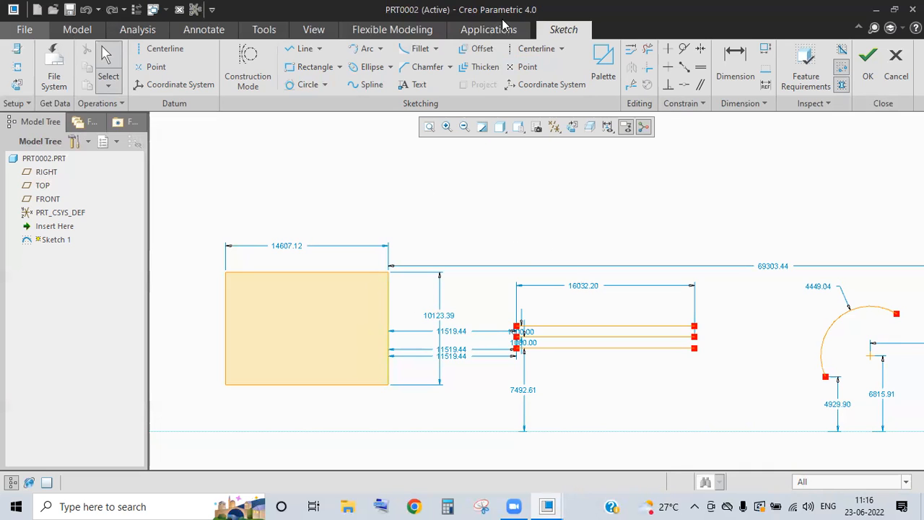
- Create an outward Chain offset of the large rectangle's left, top and right edges with a value of -2500
click(472, 48)
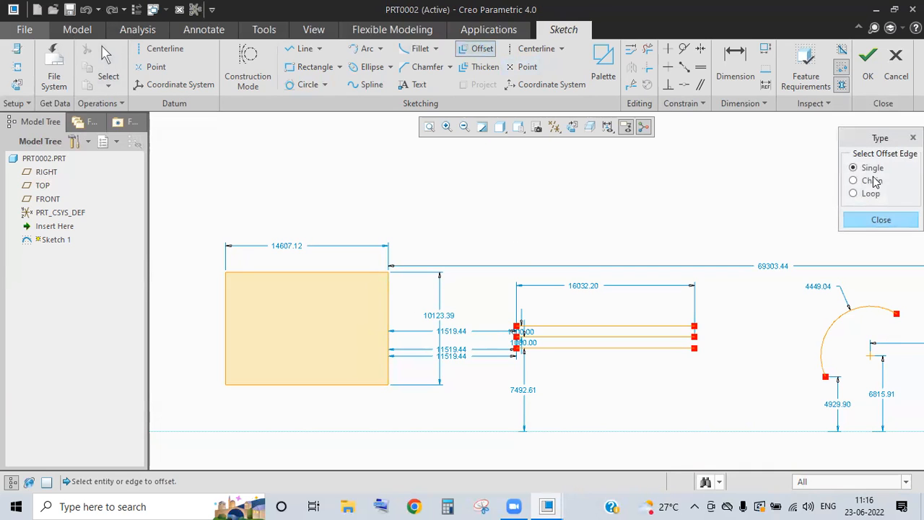
click(224, 314)
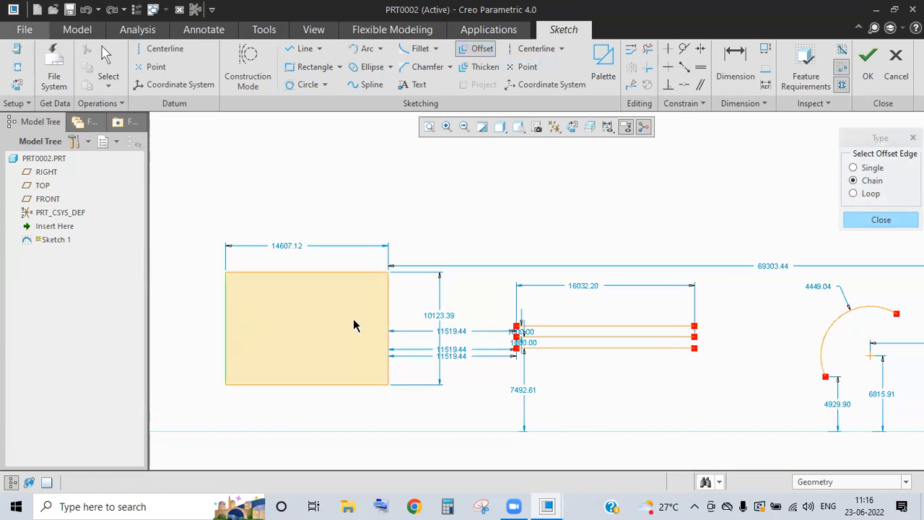
click(385, 317)
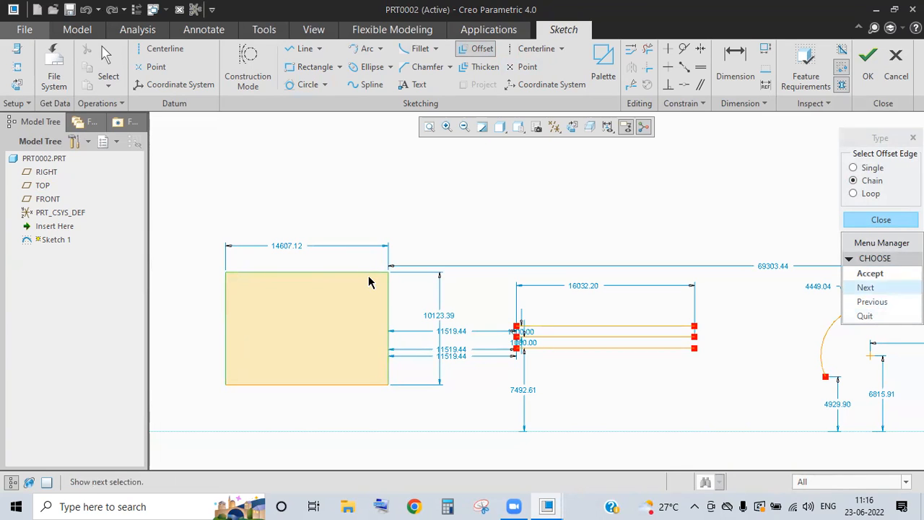
click(866, 274)
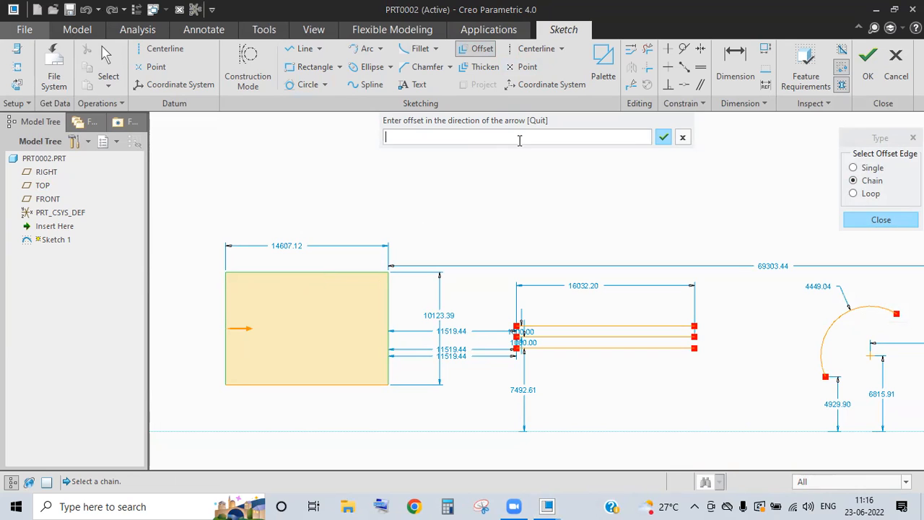
text(-2500)
key(Return)
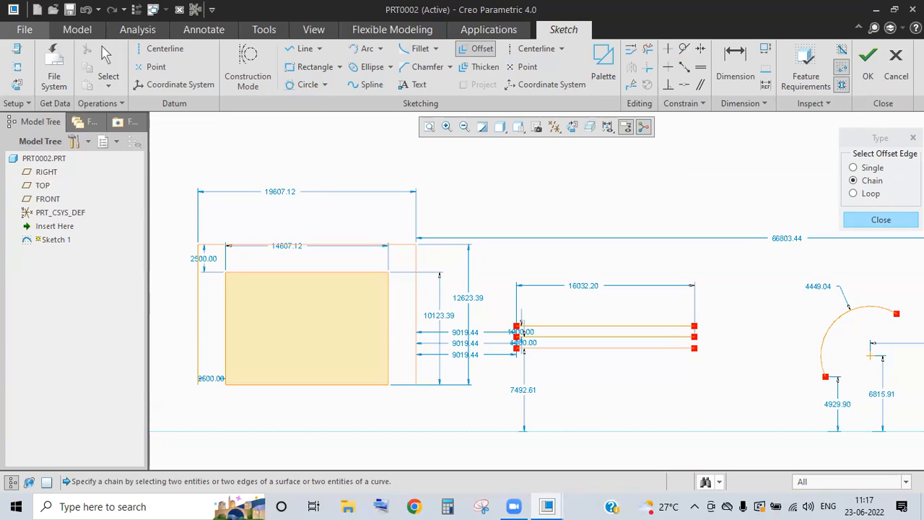
click(882, 220)
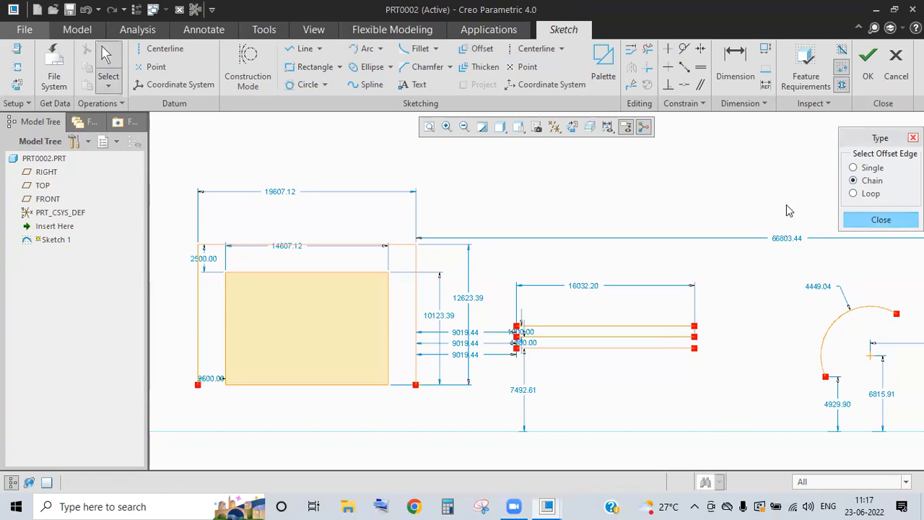
- Try a second Chain offset between the large rectangle's left and right edges, using the next chain choice and a value of -2500
click(478, 52)
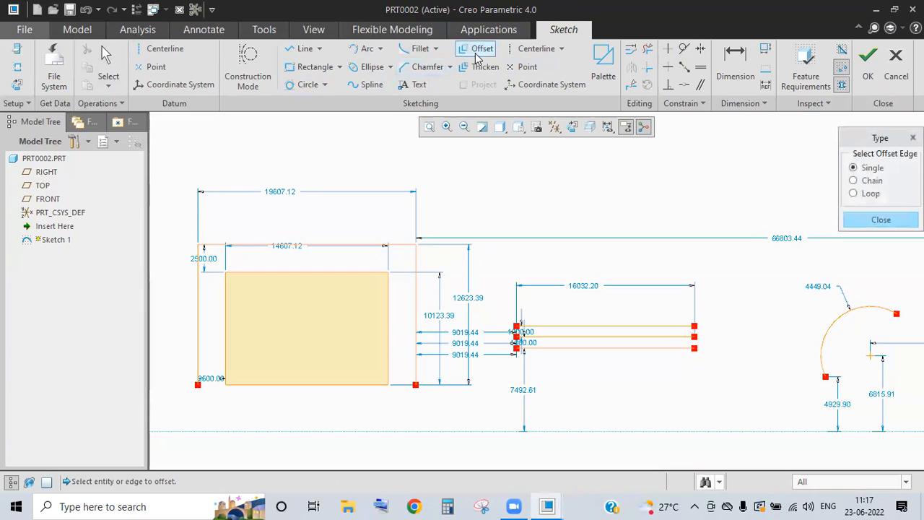
click(871, 181)
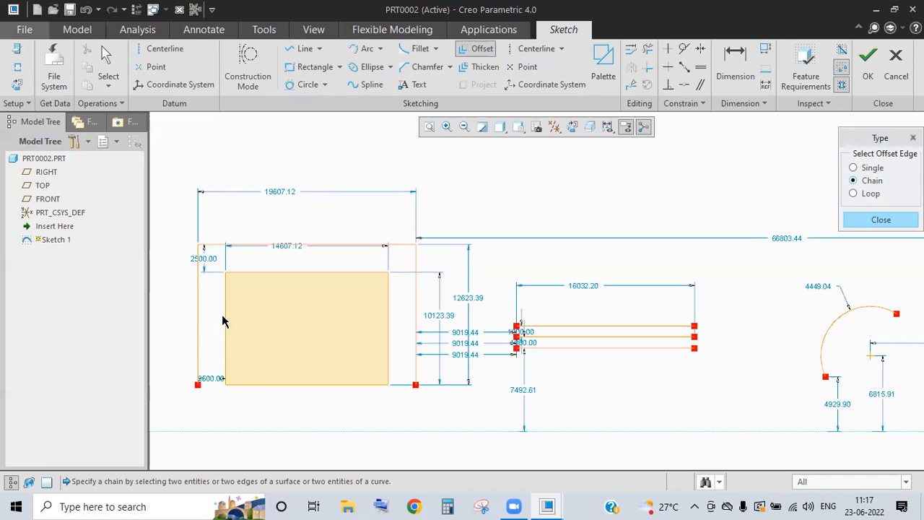
click(355, 318)
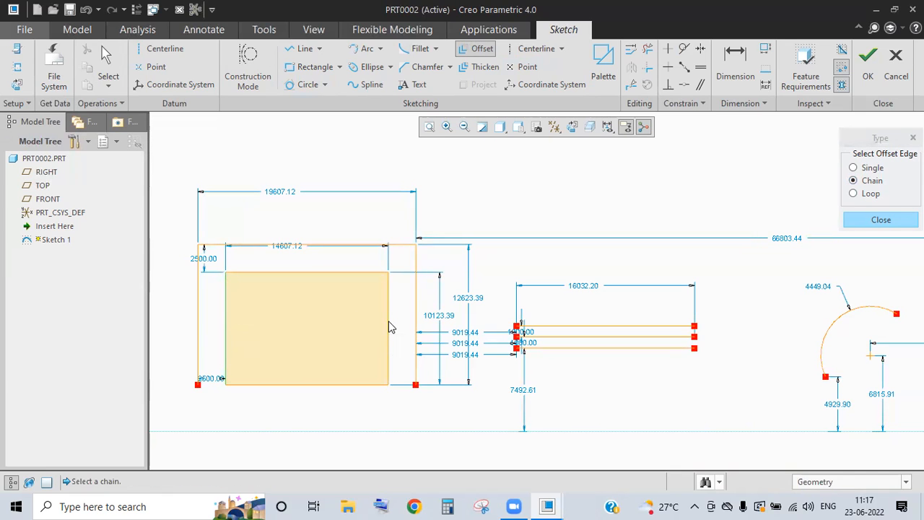
click(388, 327)
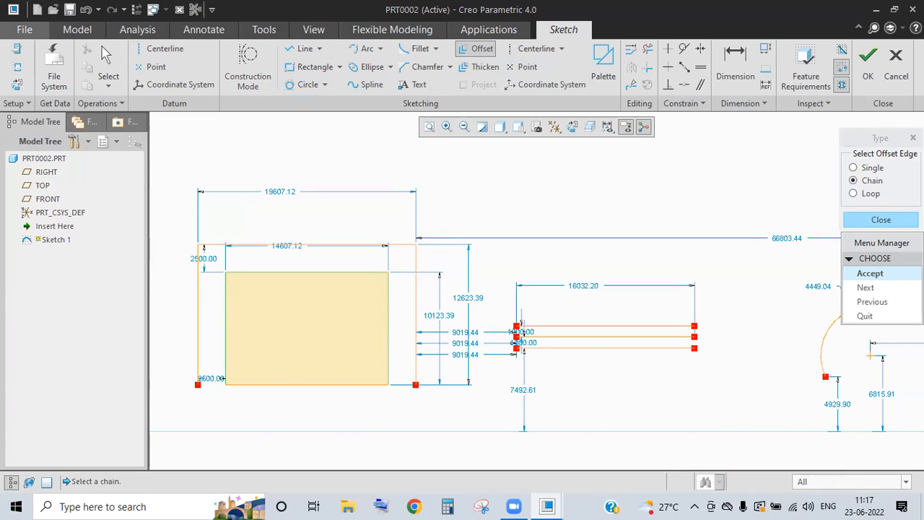
click(894, 290)
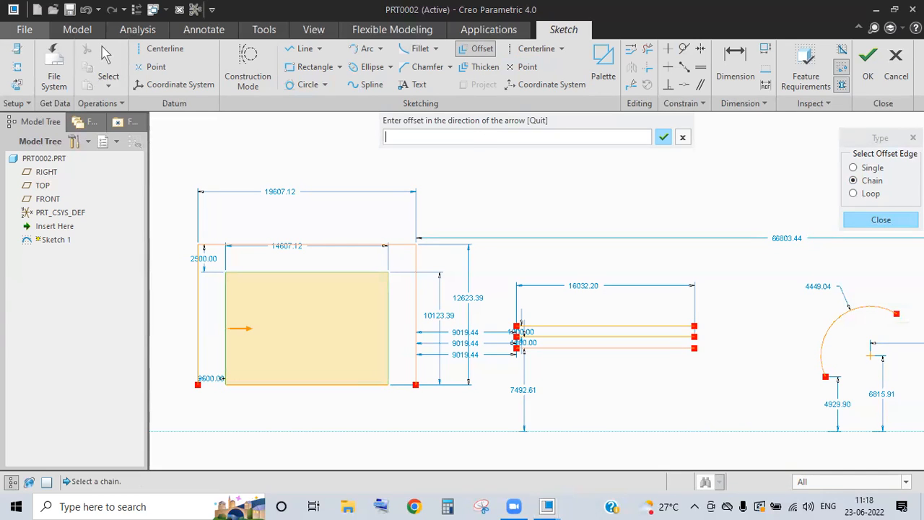
text(2500)
key(Home)
text(-)
click(664, 138)
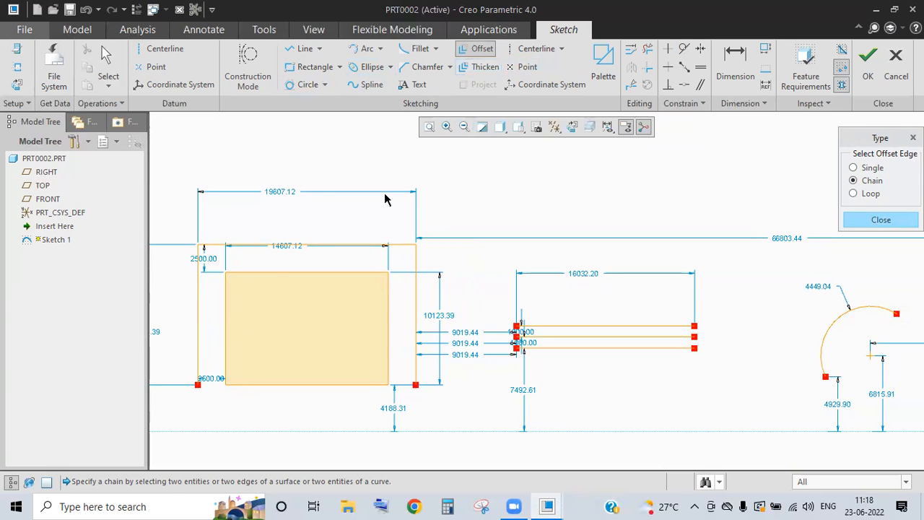
- Delete the large rectangle, its offset chain, the three horizontal lines and the arc together
scroll(385, 200, down, 3)
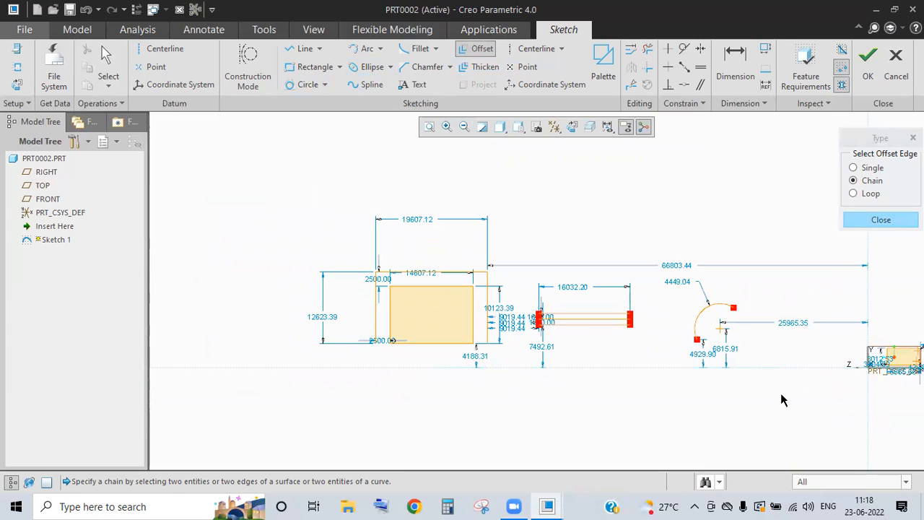
key(Escape)
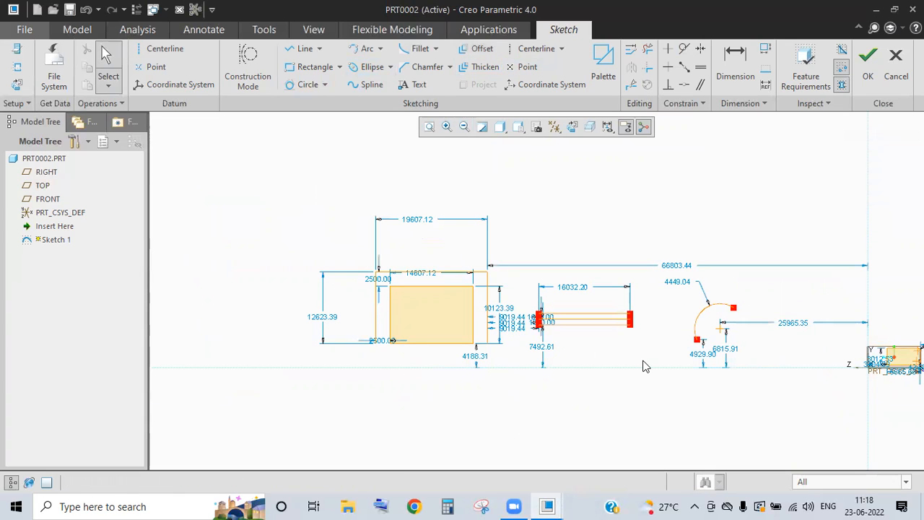
key(ctrl+a)
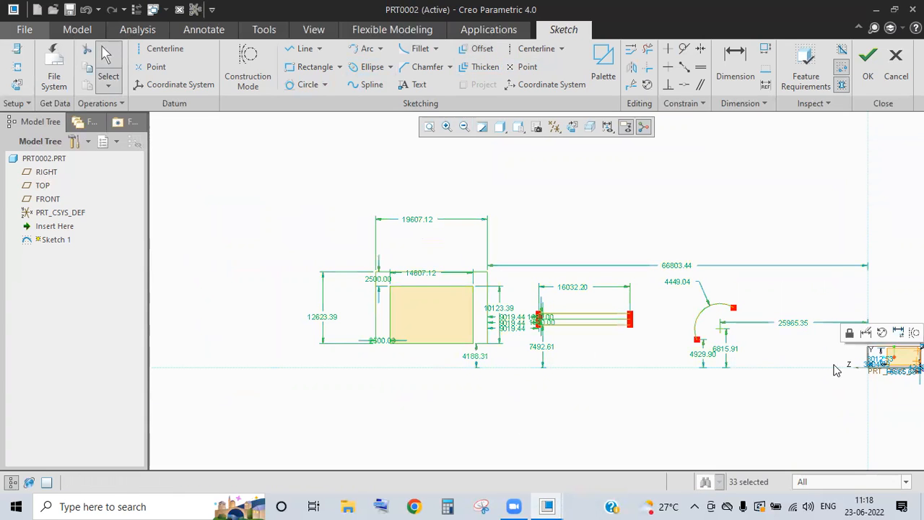
key(Delete)
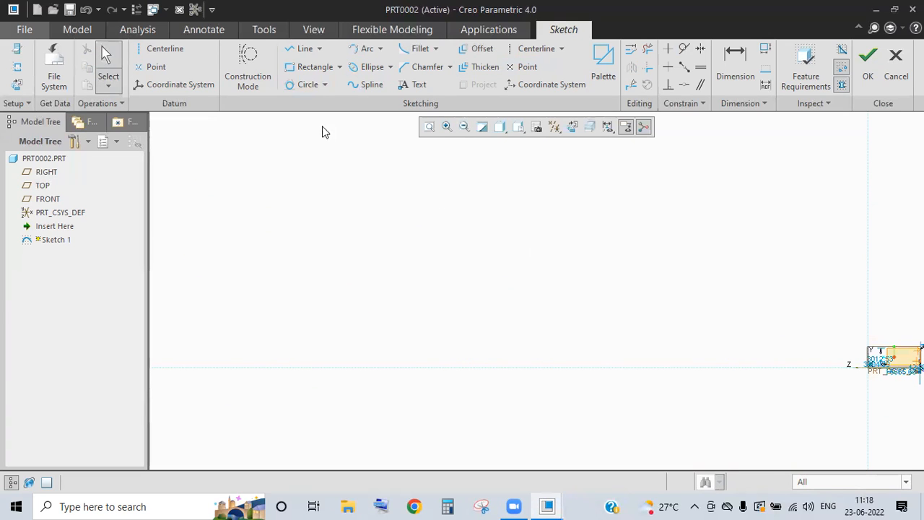
- Sketch a horizontal line about 32777 long, about 11284 above the horizontal reference, in the cleared area
click(302, 49)
click(378, 302)
middle_click(698, 280)
middle_click(605, 188)
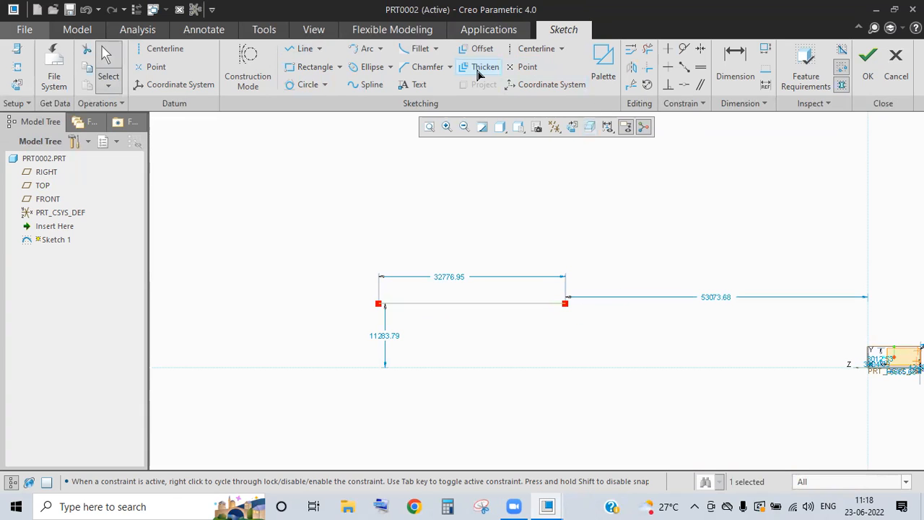
- Try a Single Thicken of the horizontal line with Open end caps, thickness 2500 and offset 1500, and undo it
click(478, 72)
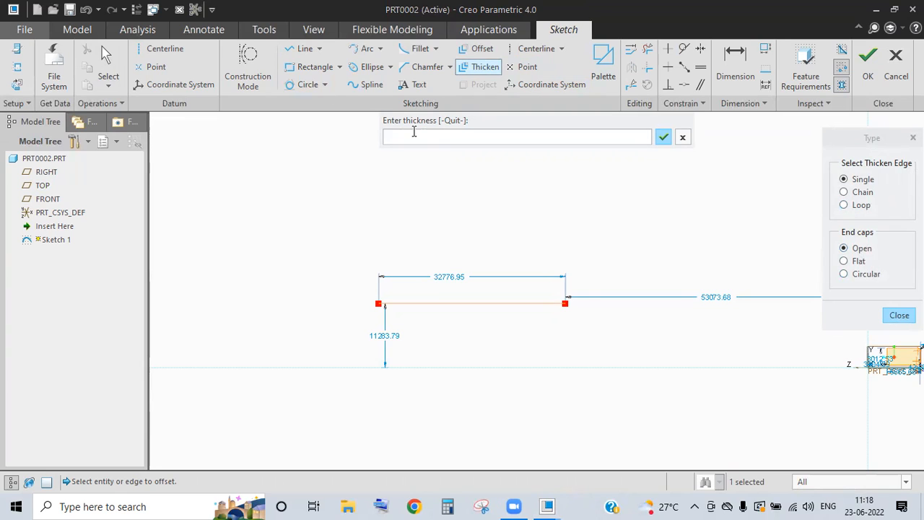
click(415, 137)
text(2500)
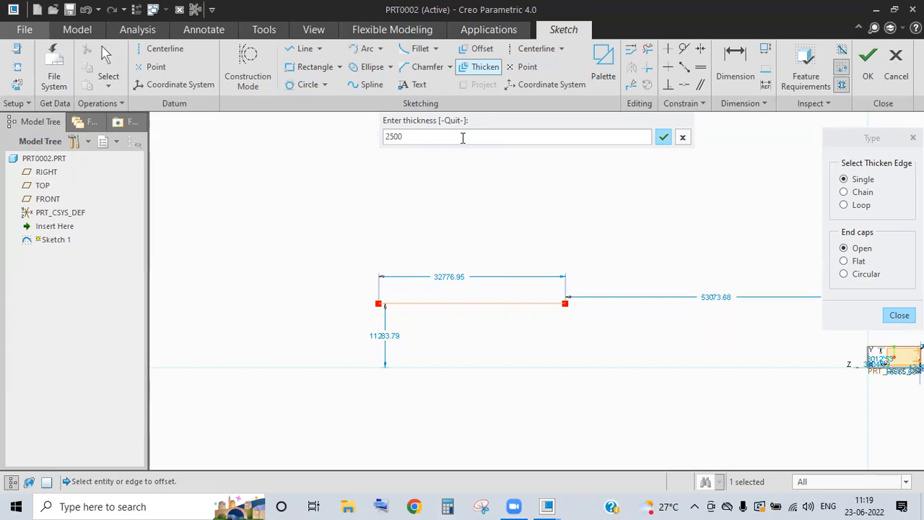
key(Return)
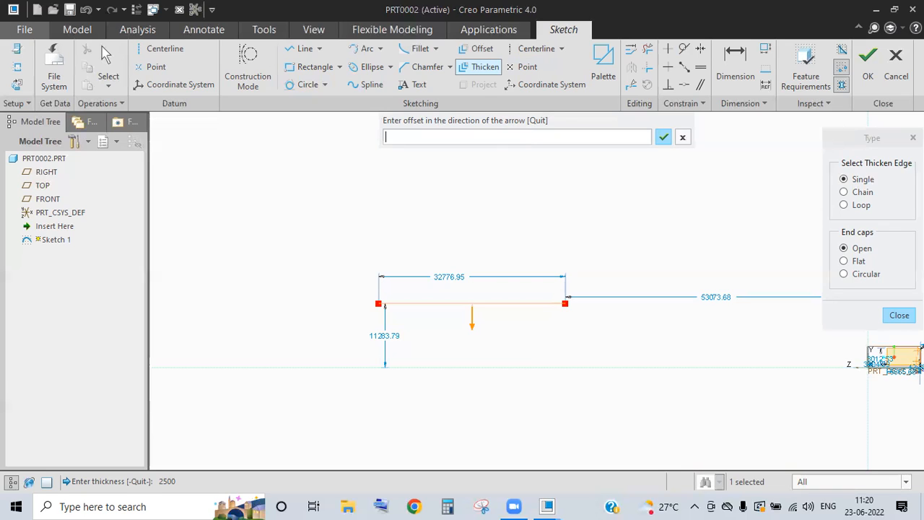
text(1500)
click(662, 141)
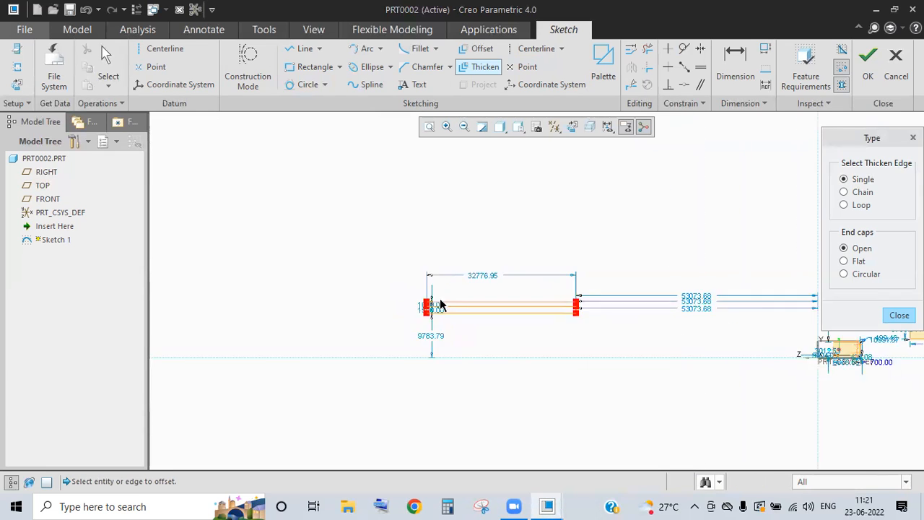
scroll(349, 304, down, 3)
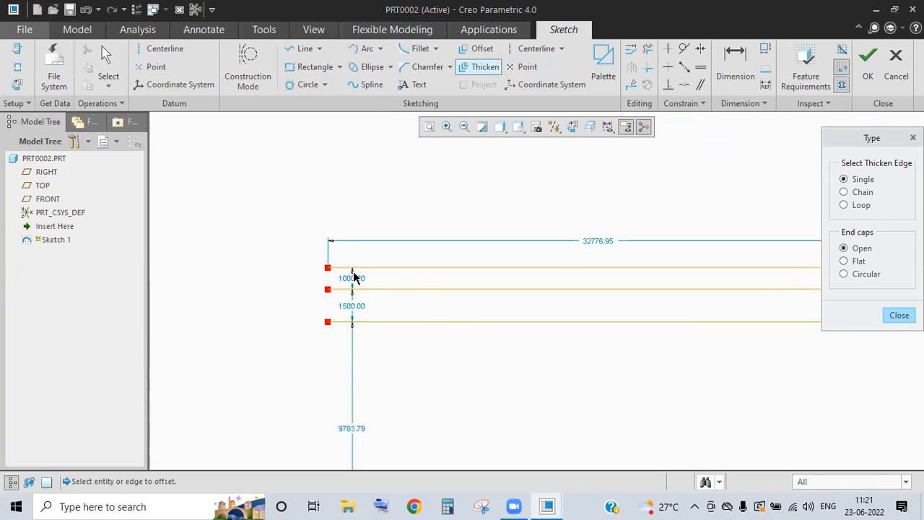
scroll(411, 320, up, 5)
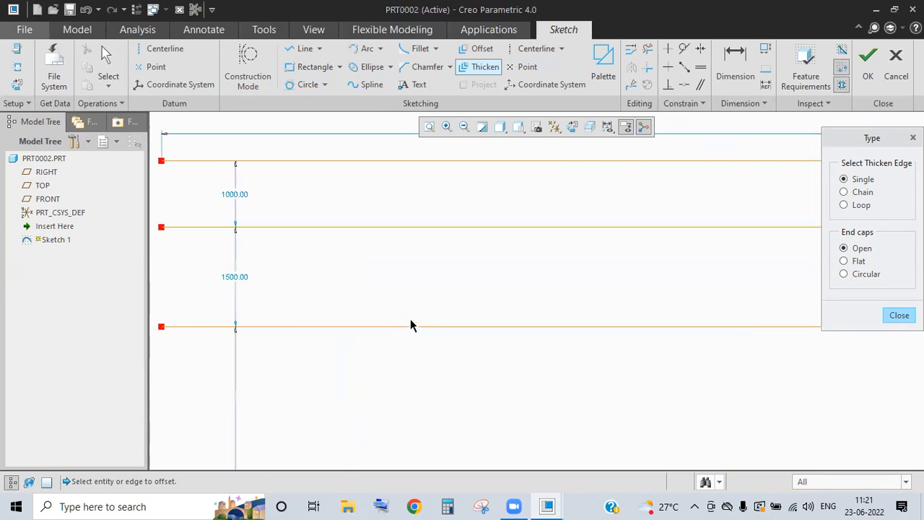
key(ctrl+z)
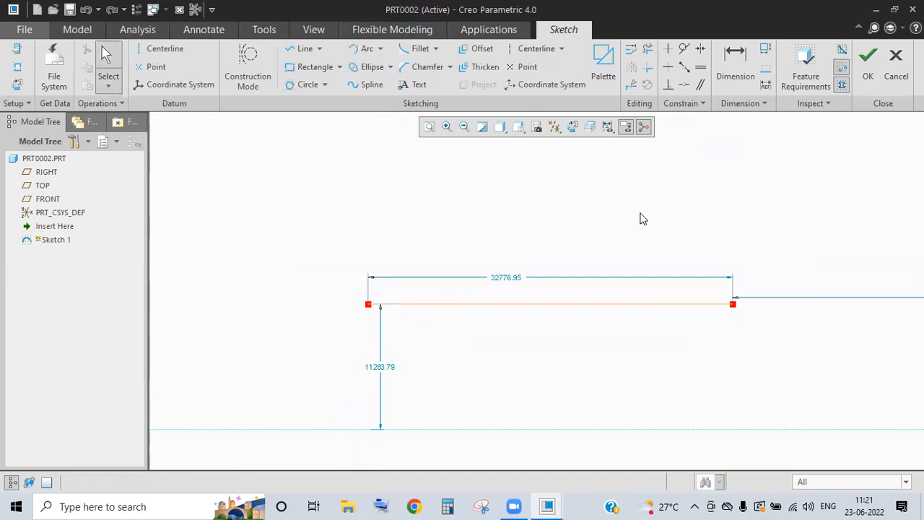
- Thicken the horizontal line as Single with Flat end caps, using a thickness of 5000 and an offset of 2500
click(493, 72)
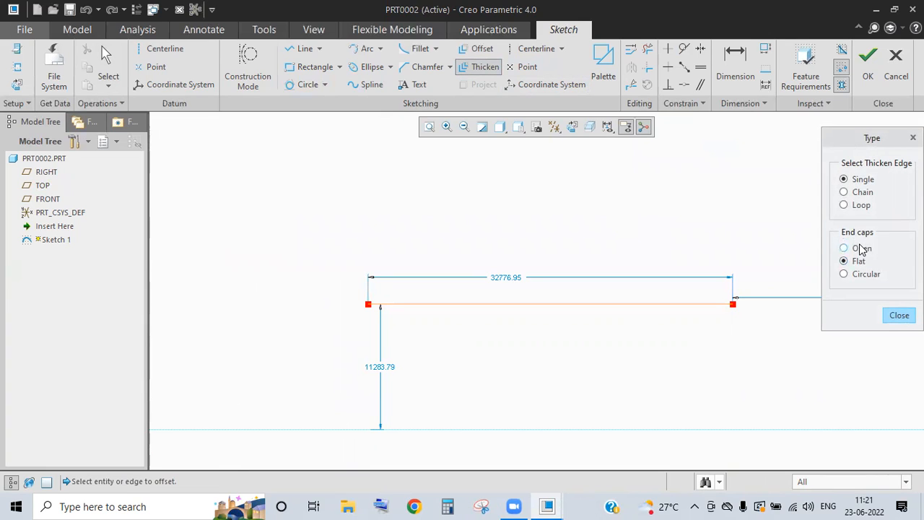
click(622, 302)
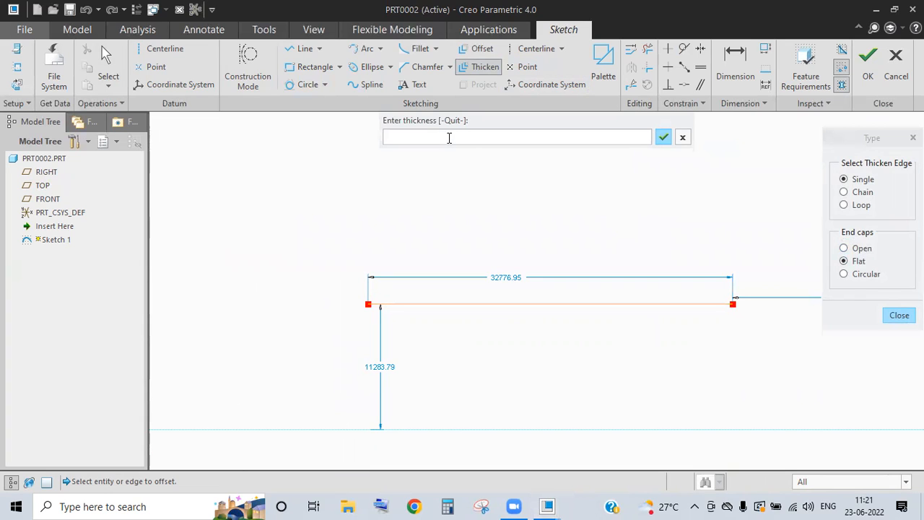
text(5000)
key(Return)
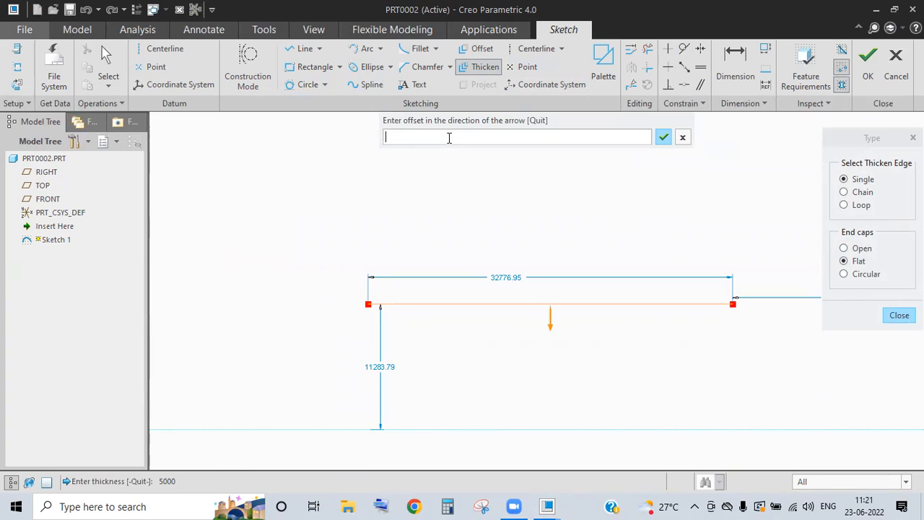
text(2500)
key(Return)
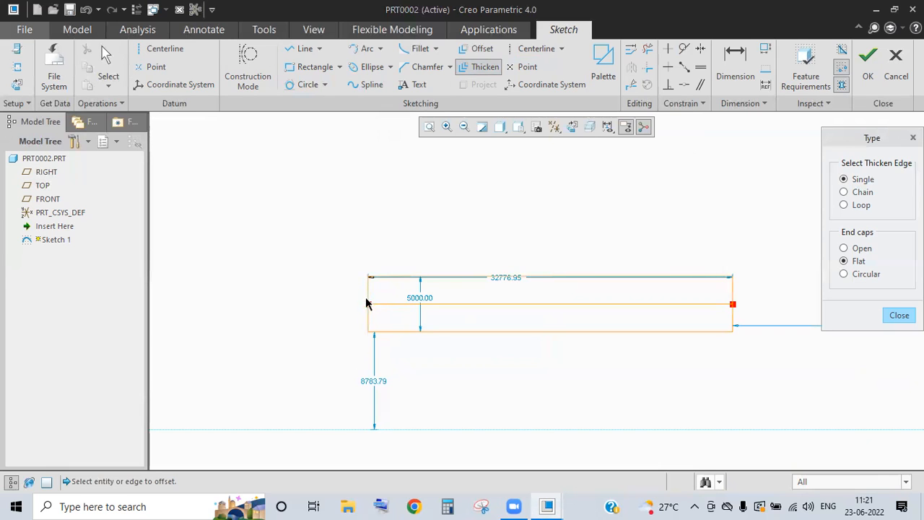
scroll(460, 262, up, 4)
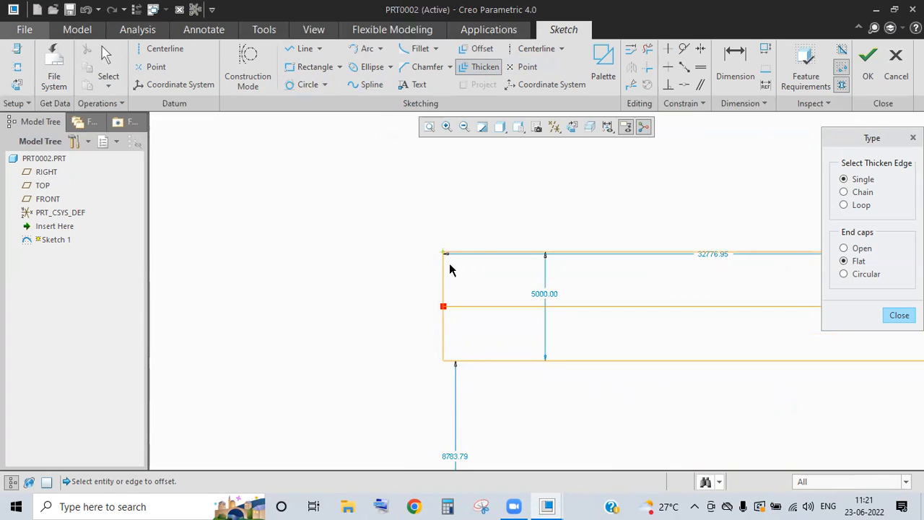
scroll(561, 330, down, 3)
scroll(527, 262, up, 3)
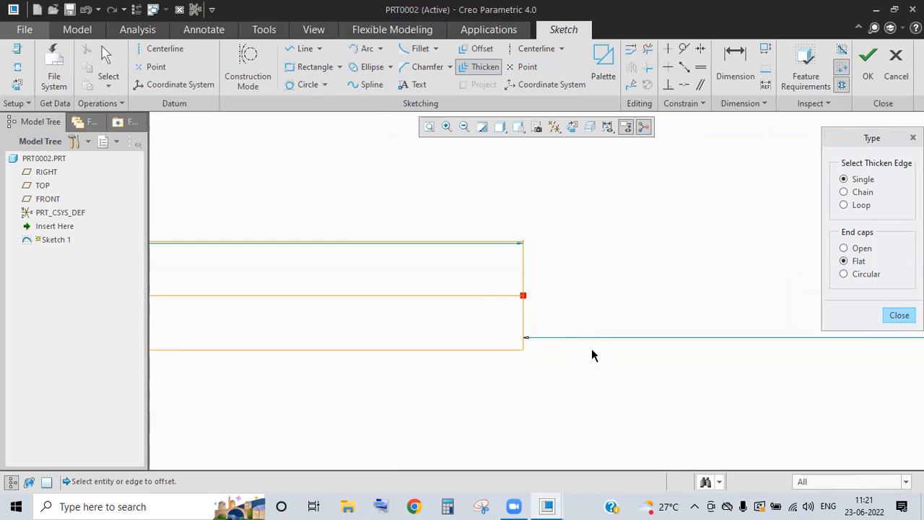
click(482, 295)
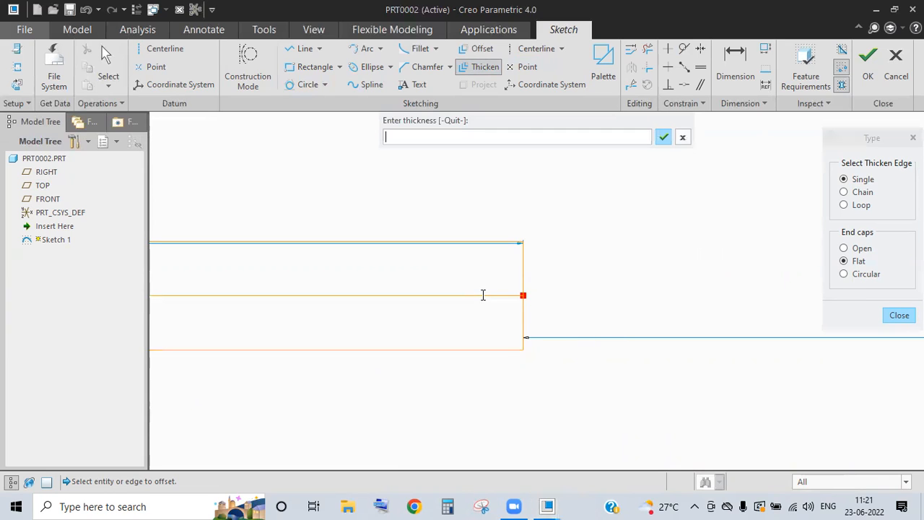
click(683, 143)
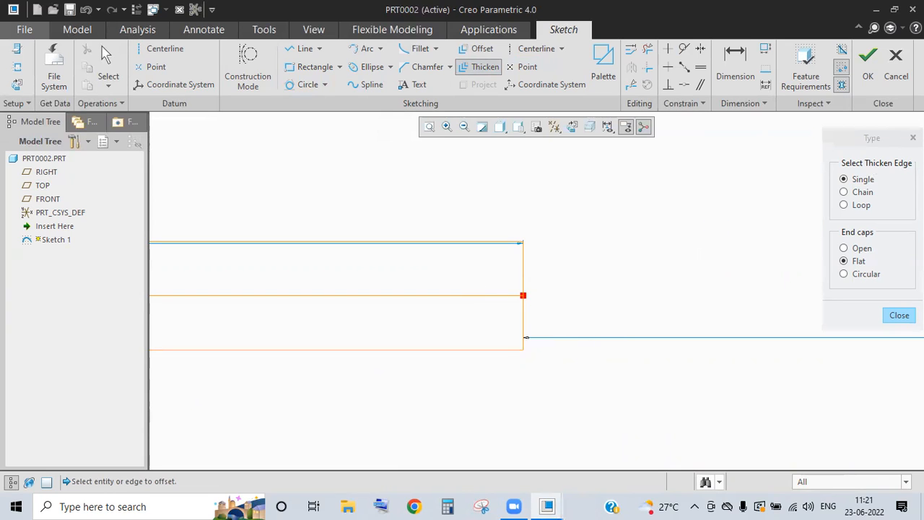
click(887, 159)
click(899, 315)
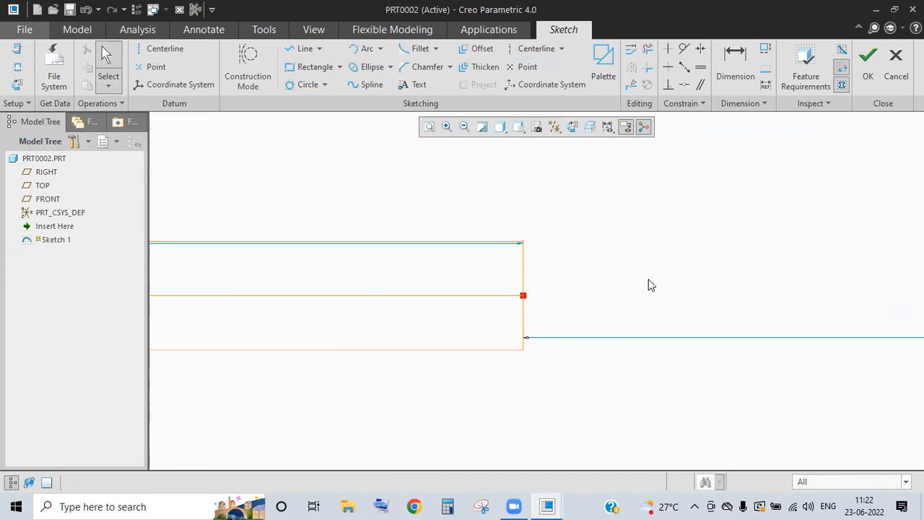
- Try to convert the middle line of the flat-capped thickened profile to construction geometry, and undo the conversion
scroll(647, 284, up, 5)
scroll(647, 286, down, 3)
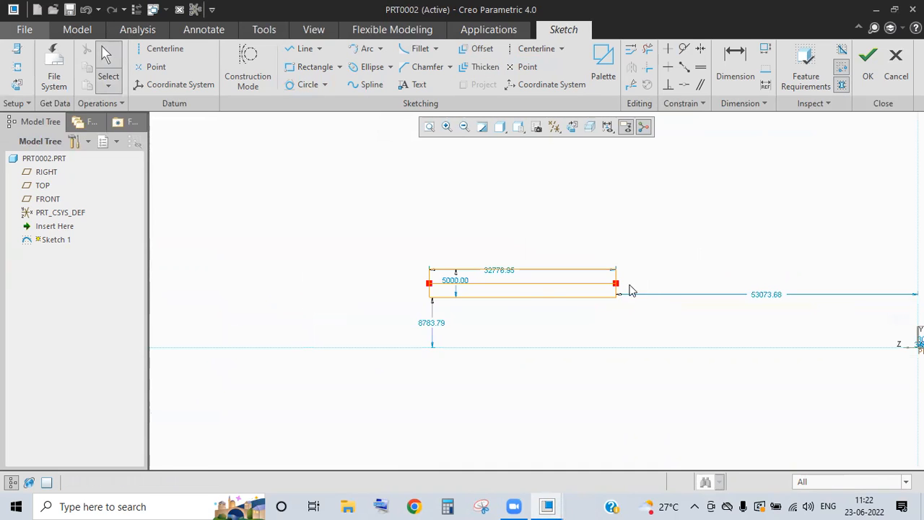
click(546, 285)
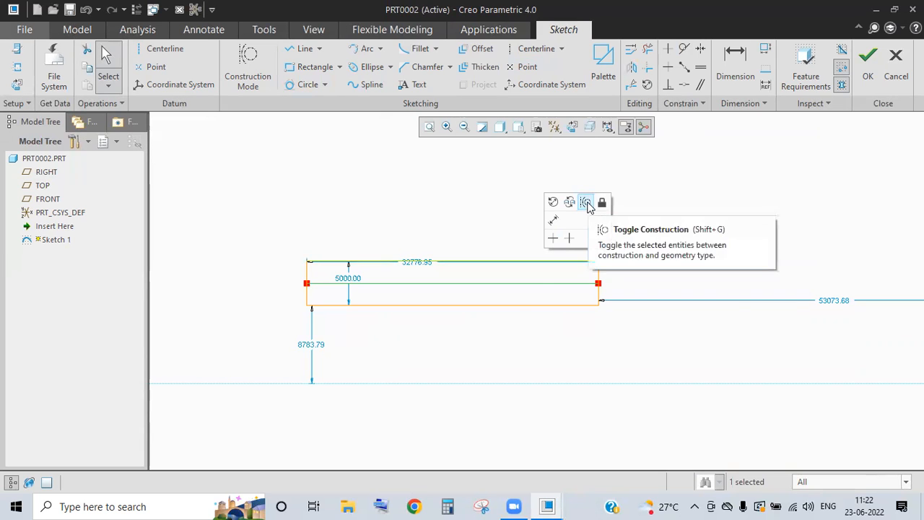
key(shift+g)
scroll(443, 323, down, 4)
scroll(363, 313, up, 4)
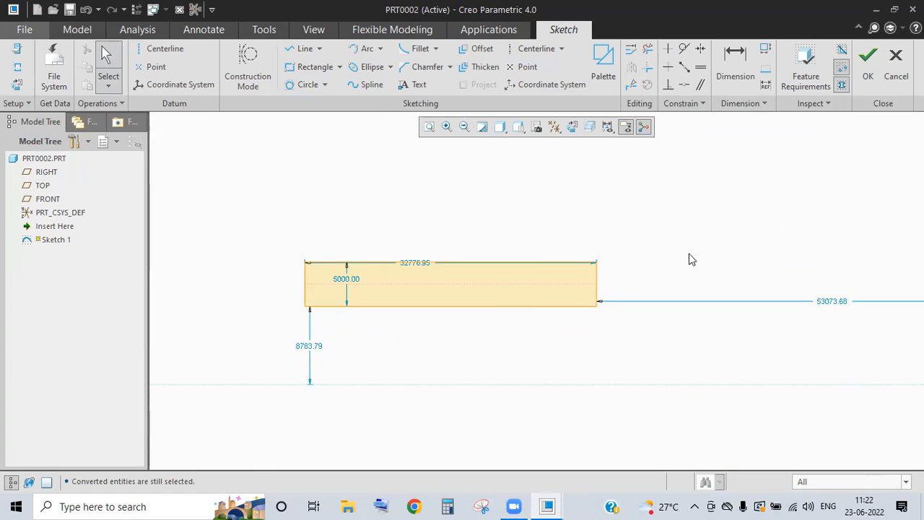
key(ctrl+z)
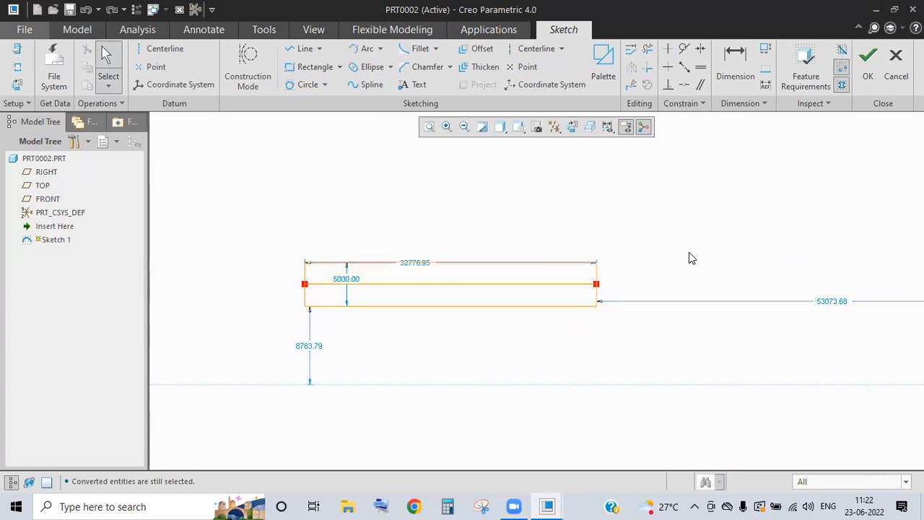
- Undo the flat-capped thicken and thicken the horizontal line as Single with Circular end caps, thickness 5000 and offset 1000
key(ctrl+z)
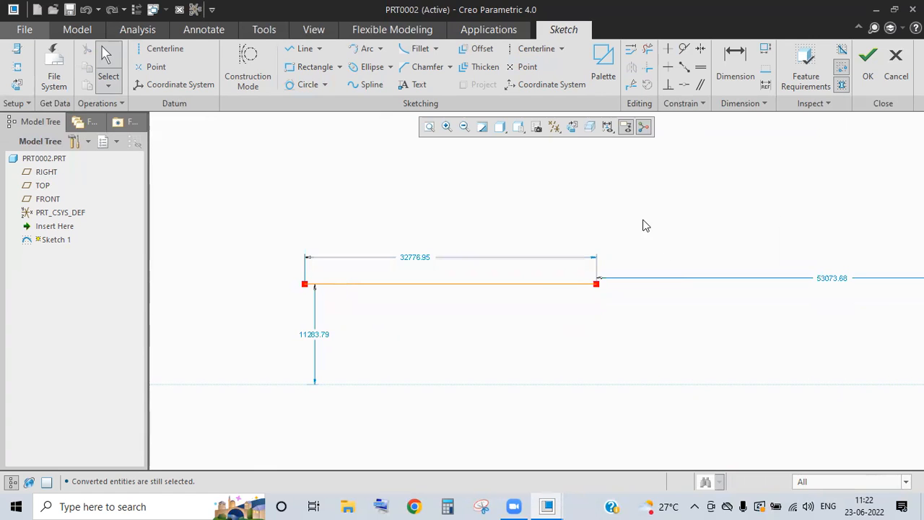
click(482, 69)
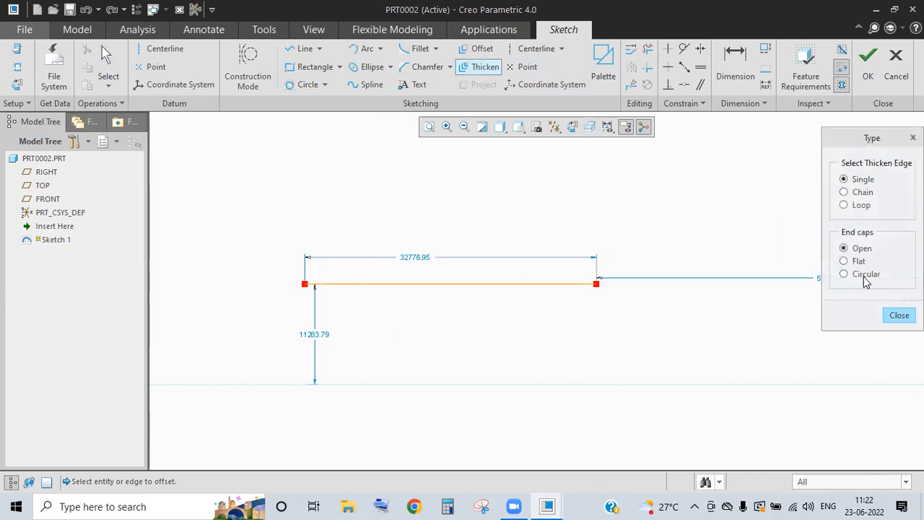
click(865, 282)
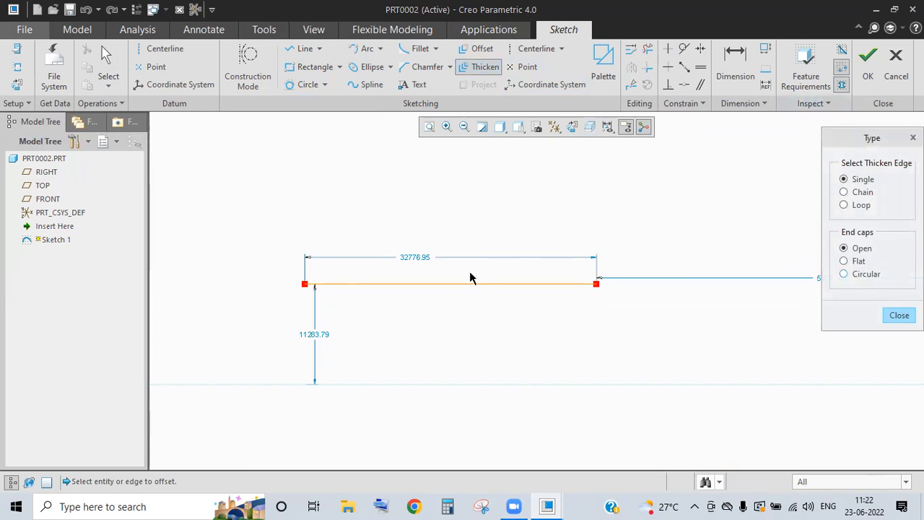
click(480, 285)
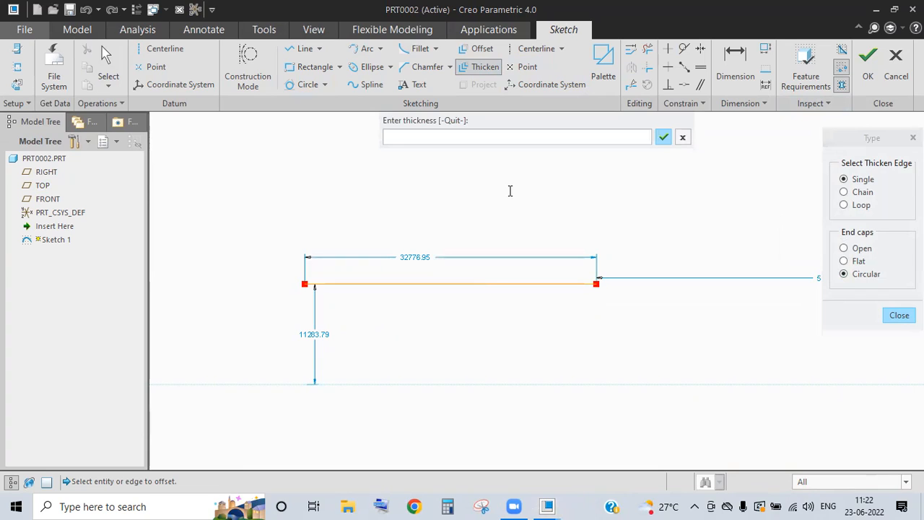
text(5000)
key(Return)
text(1000)
key(Return)
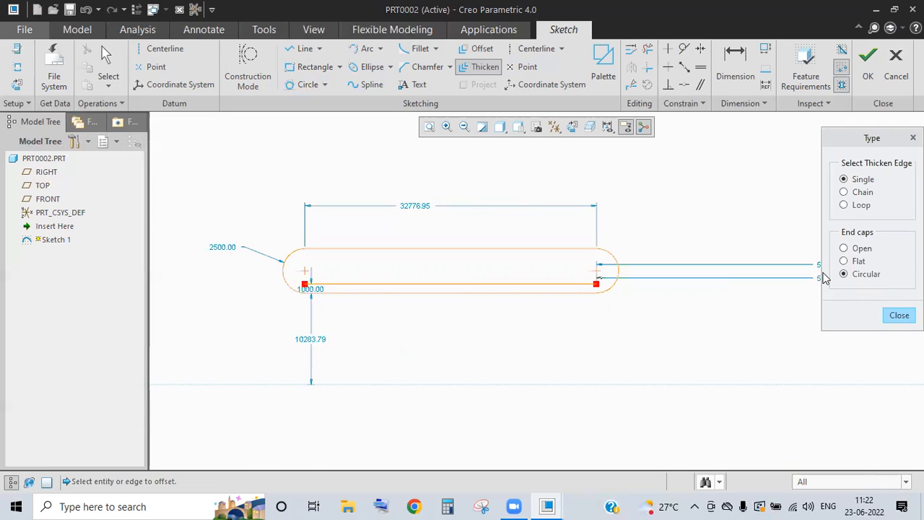
click(892, 315)
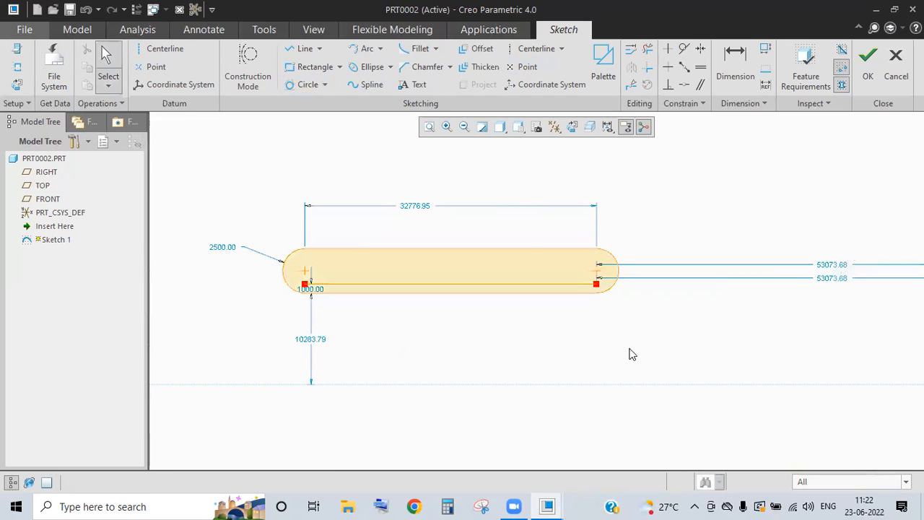
- Start a sketch text from a horizontal line above the slot profile, entering a first name followed by "is a good boy"
scroll(638, 347, down, 3)
scroll(638, 347, up, 1)
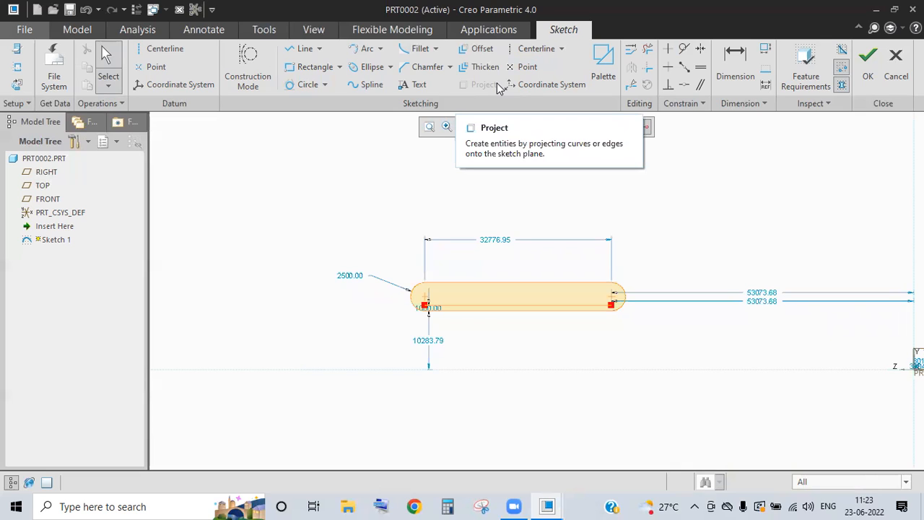
click(422, 84)
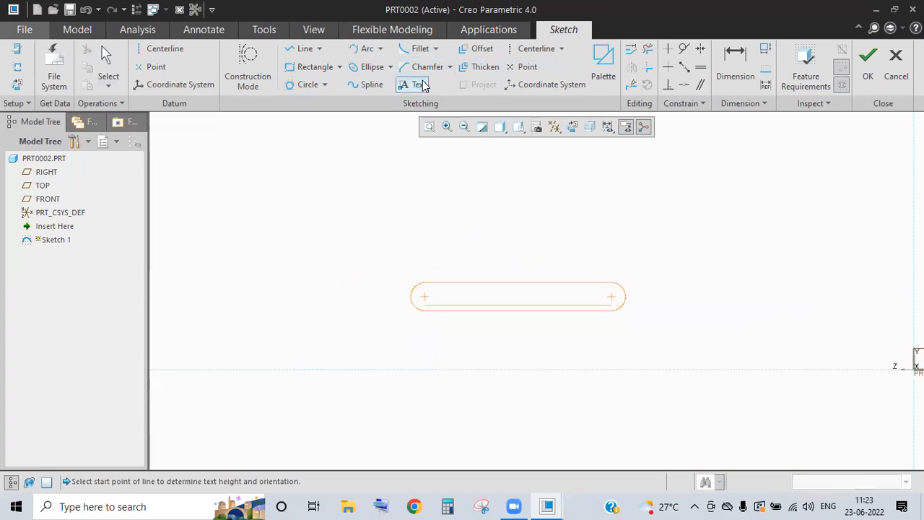
click(455, 197)
click(421, 217)
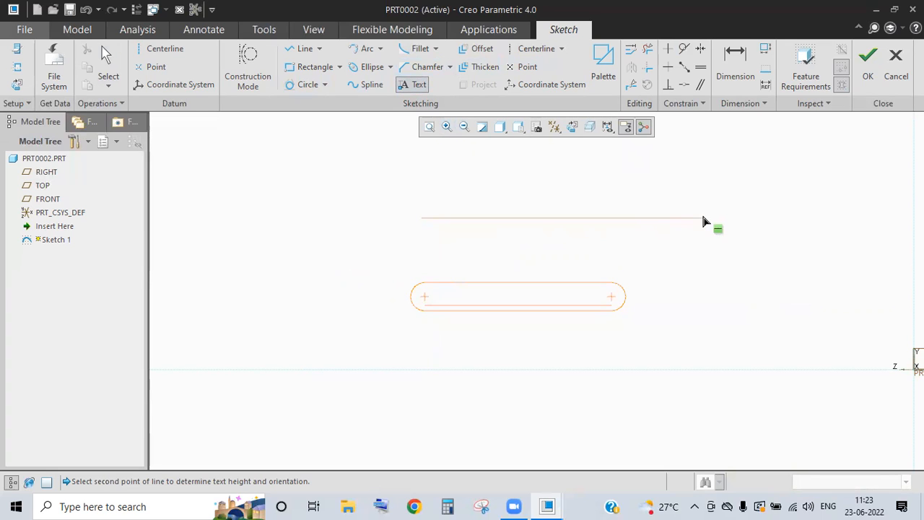
click(716, 229)
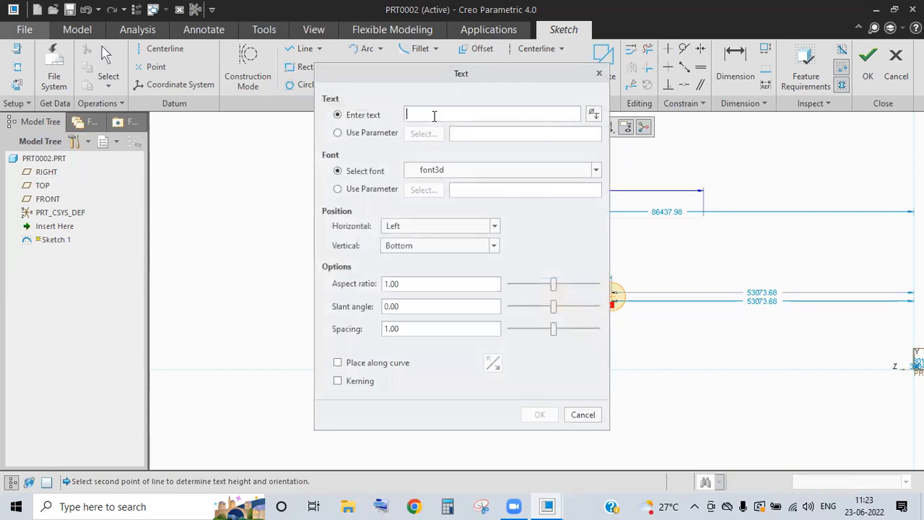
text(adil )
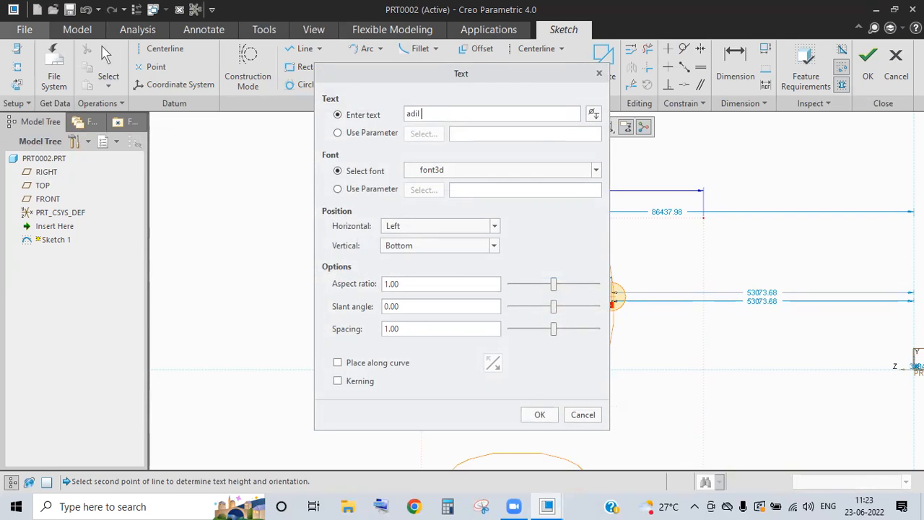
text(is a good boy)
click(625, 156)
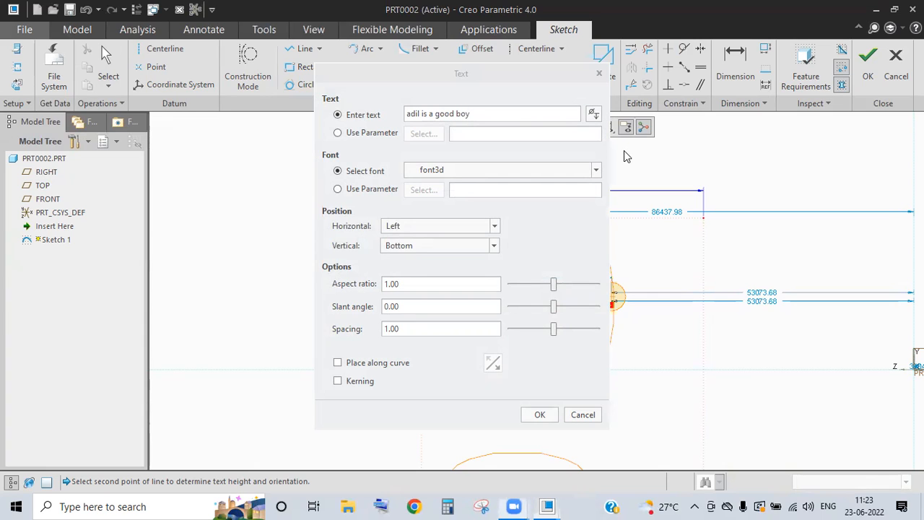
click(622, 151)
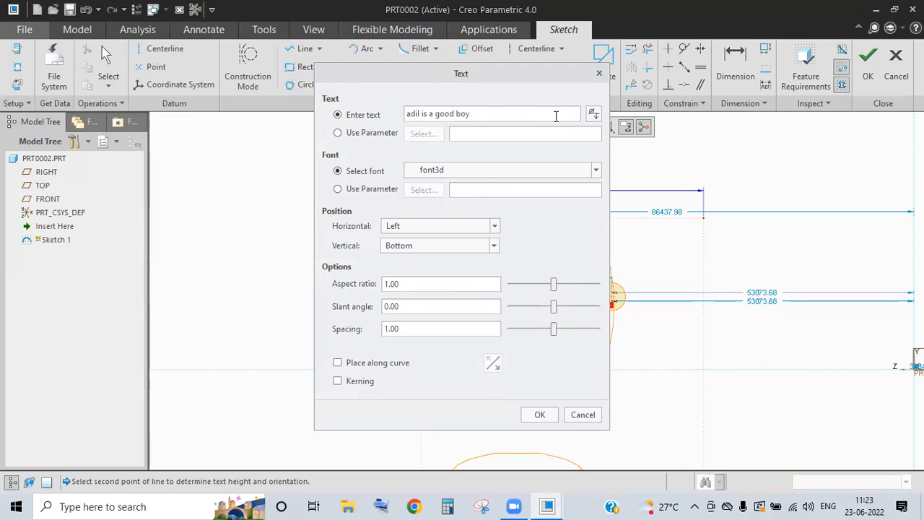
- Set the text's font to CG Omega Italic and create the text
click(527, 170)
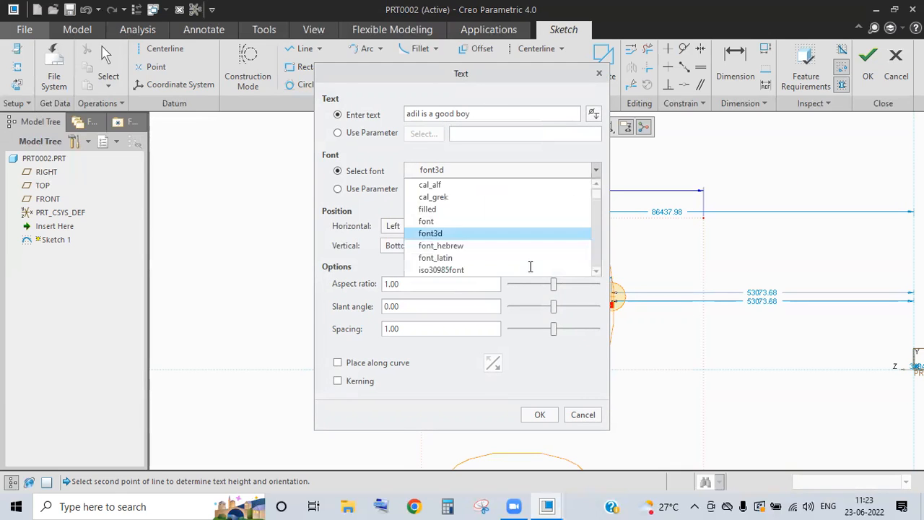
scroll(509, 223, down, 5)
scroll(509, 222, up, 2)
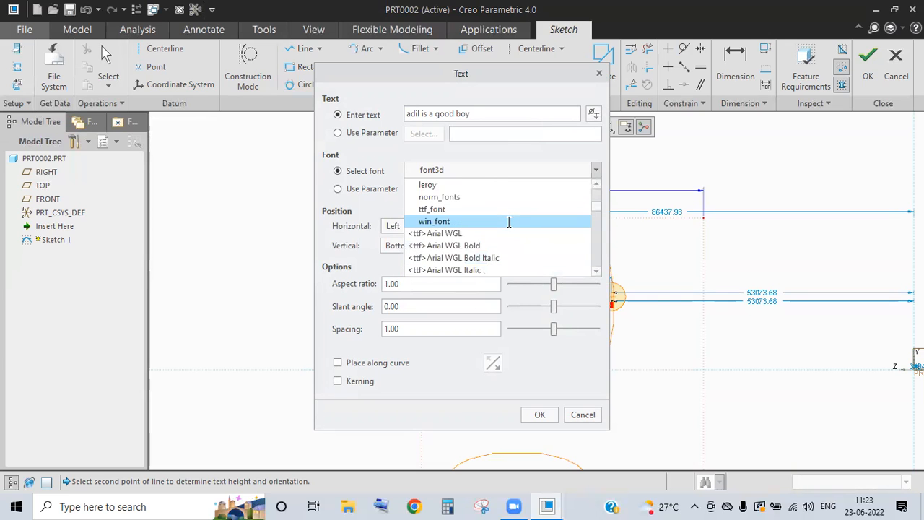
scroll(508, 223, down, 10)
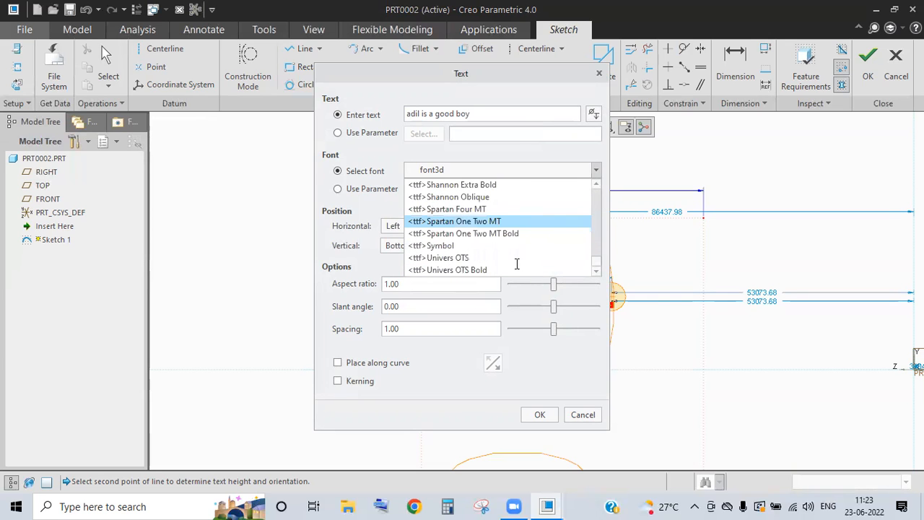
scroll(504, 195, up, 10)
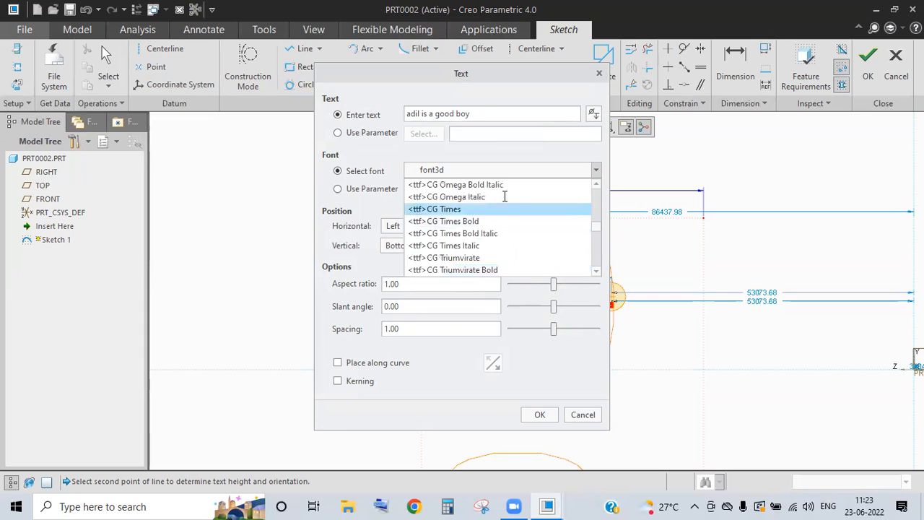
click(473, 216)
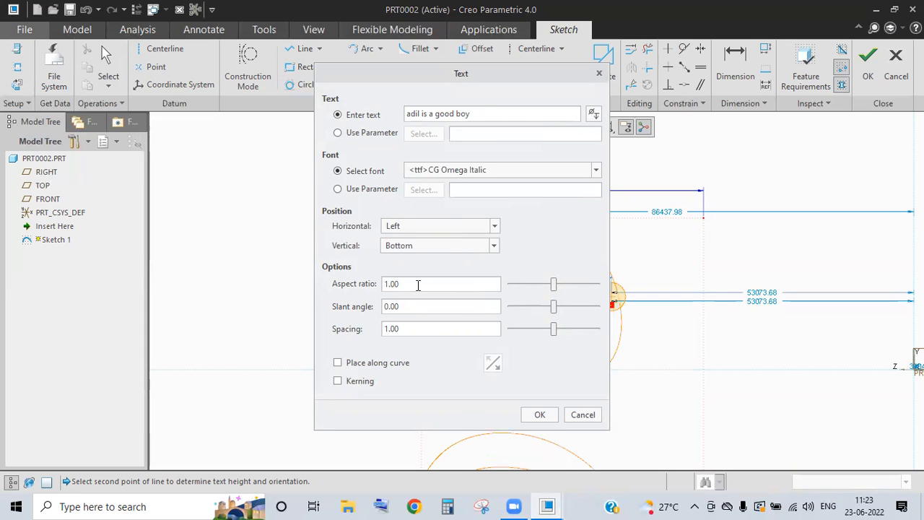
click(541, 415)
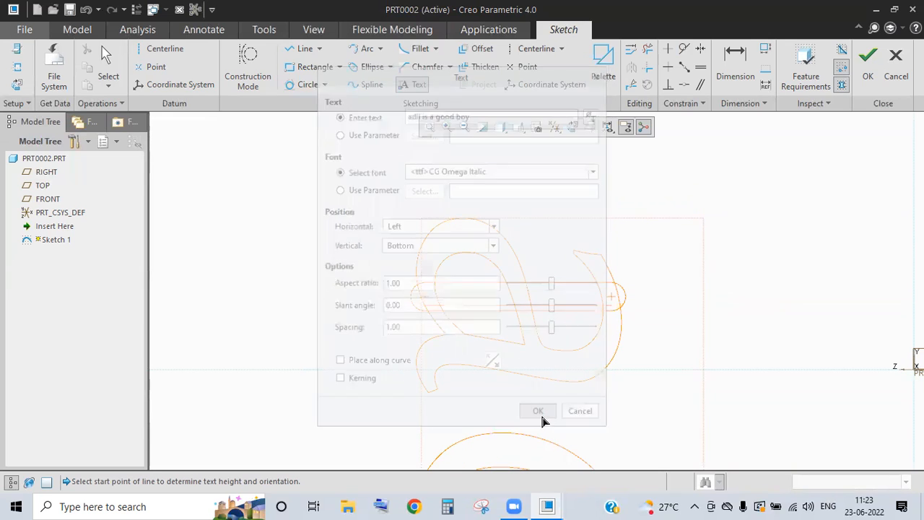
- Start a second text from a vertical downward line about 259221 long, left of the first text, entering a first name followed by "sia good boy"
scroll(581, 404, down, 5)
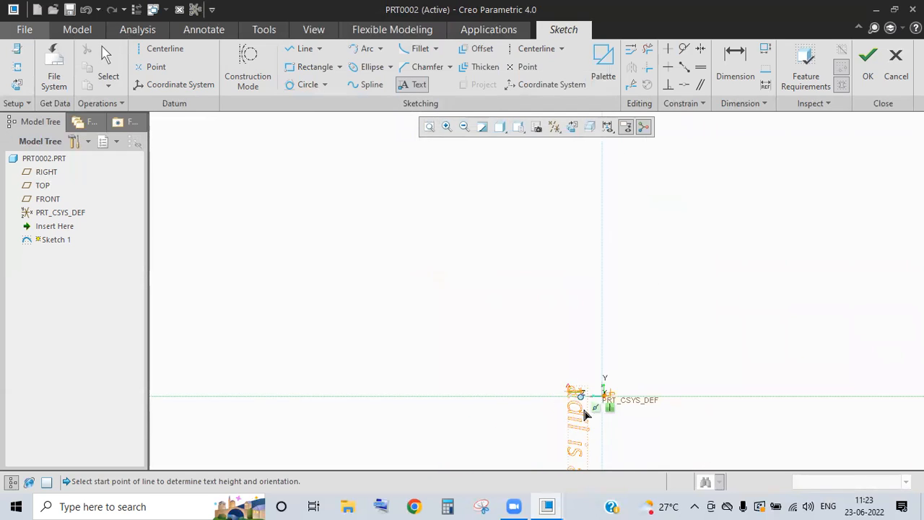
scroll(584, 413, up, 3)
scroll(477, 312, up, 4)
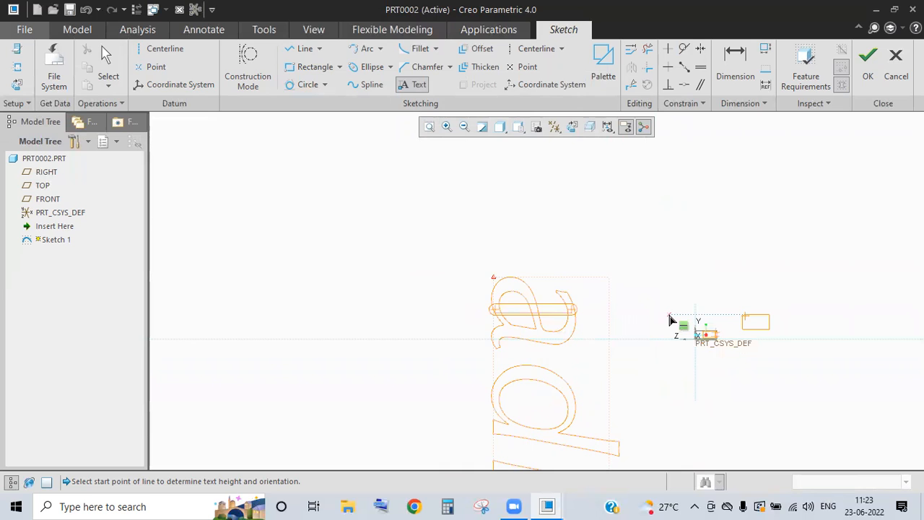
scroll(497, 298, down, 1)
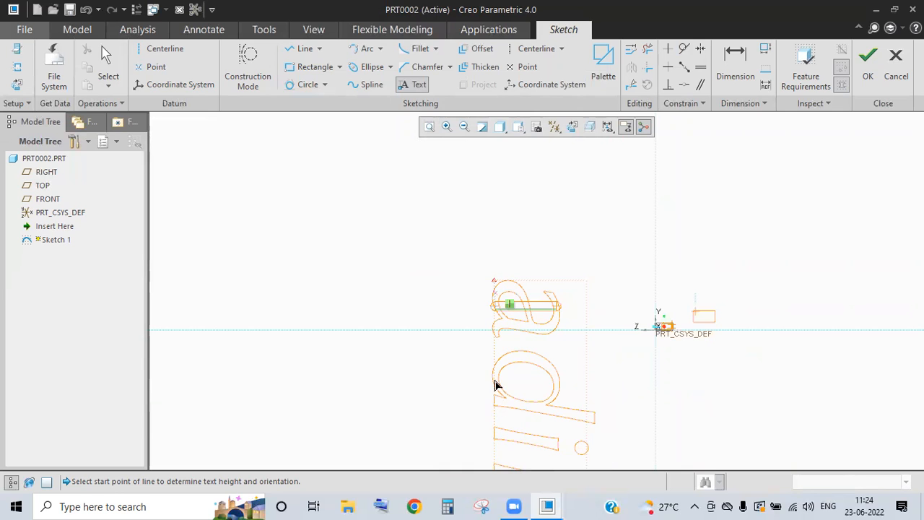
scroll(495, 431, down, 3)
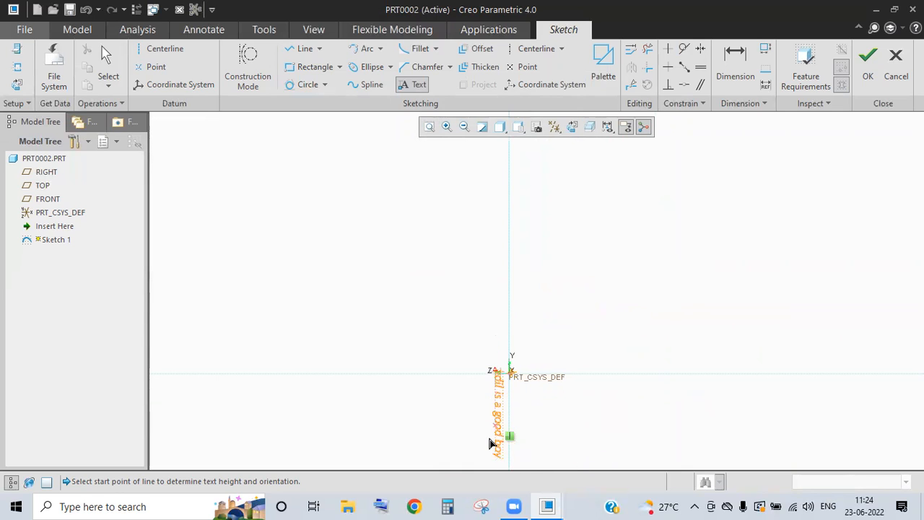
scroll(489, 443, up, 3)
scroll(498, 442, down, 1)
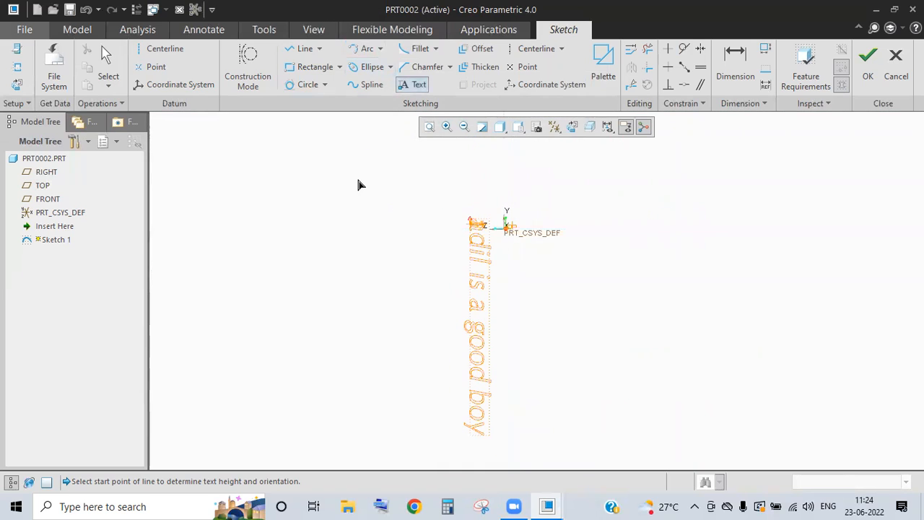
click(223, 152)
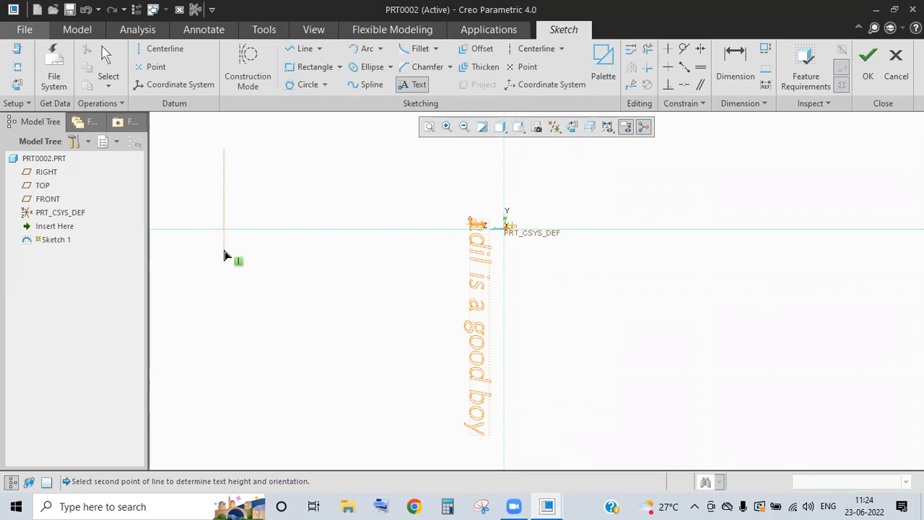
click(224, 257)
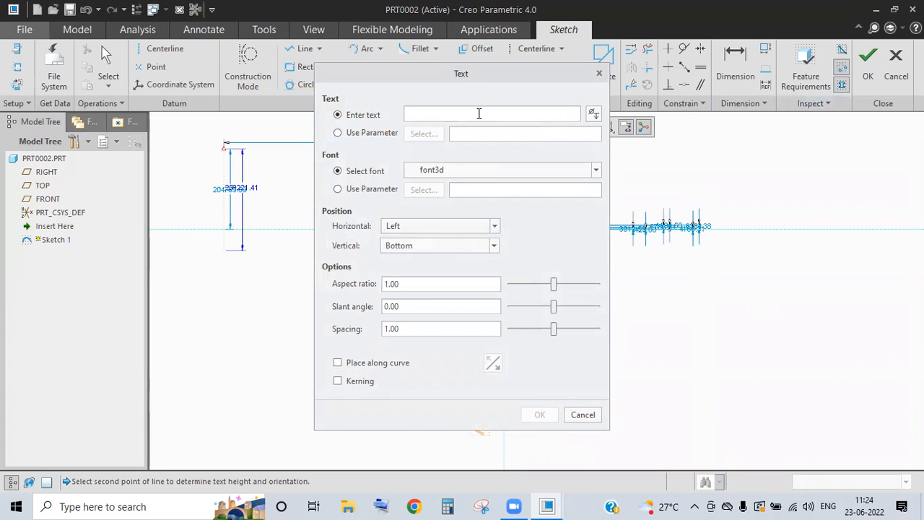
text(adil)
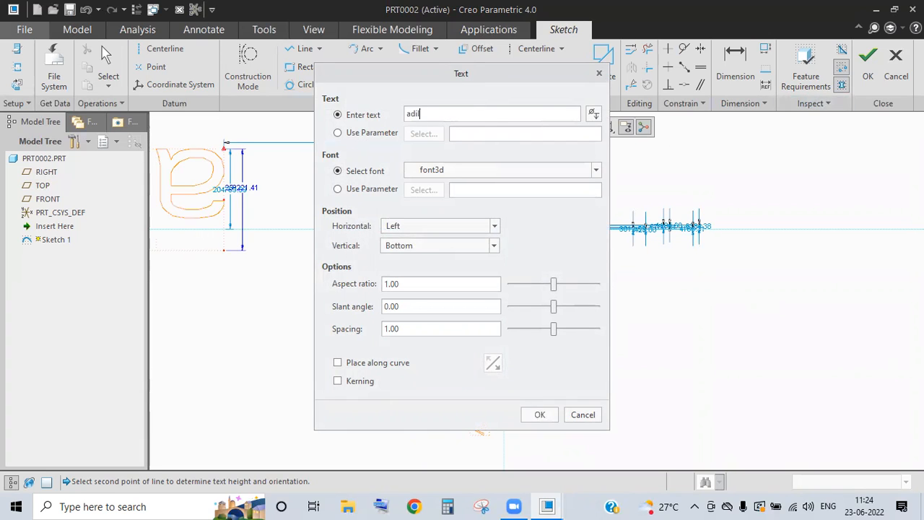
text( sia good b)
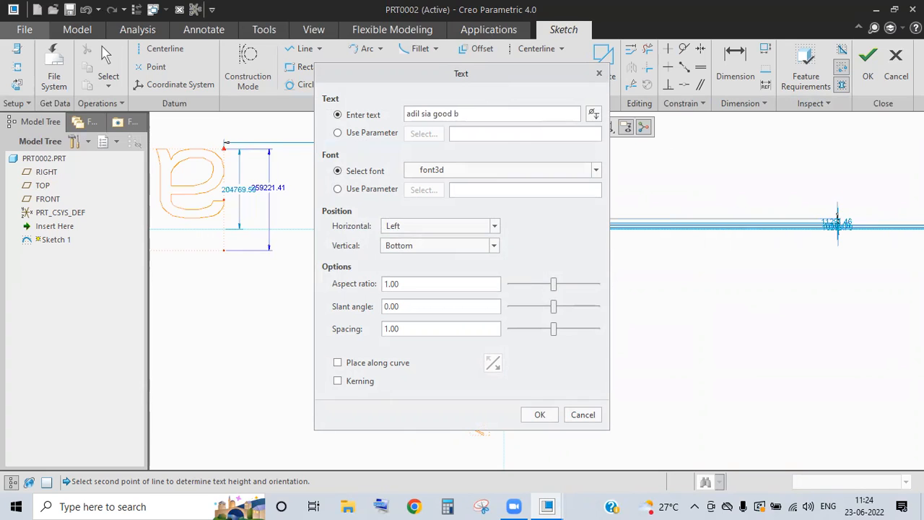
text(oy)
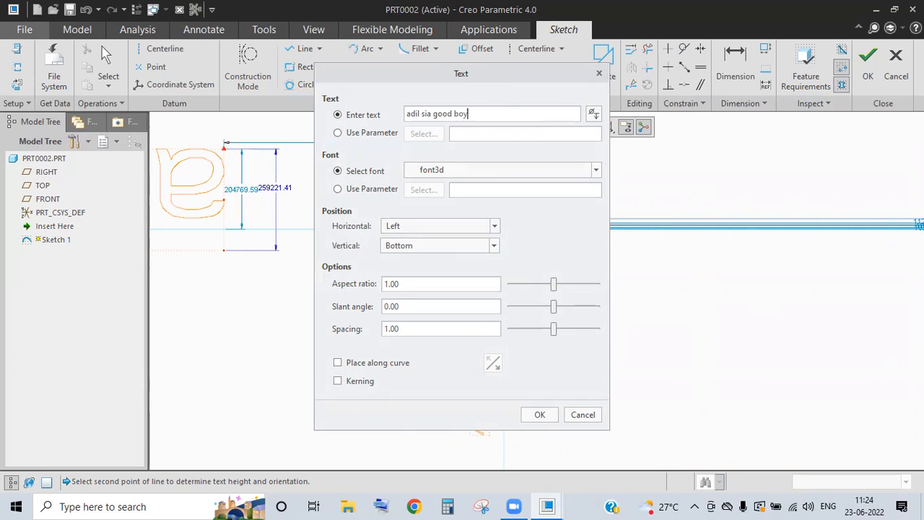
- Correct the mistyped word after the name to "is" and create the second text in font3d
click(426, 114)
key(BackSpace)
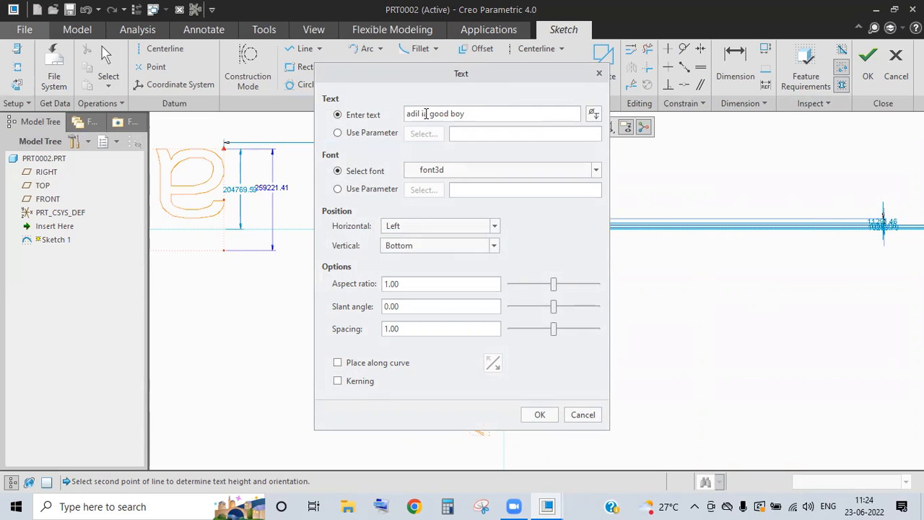
key(BackSpace)
key(BackSpace)
text(is)
click(539, 414)
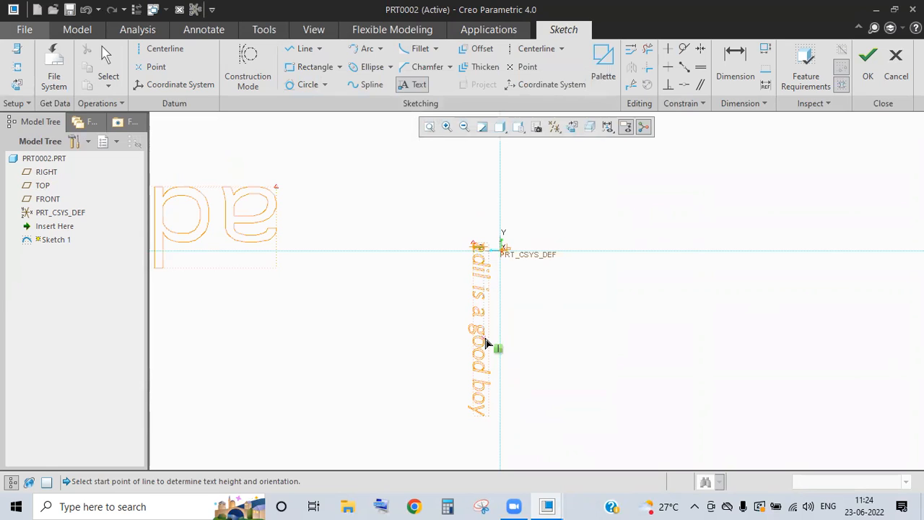
- Delete all entities of the current sketch, including both texts, and quit the sketch without keeping it
scroll(486, 344, down, 1)
scroll(485, 344, down, 3)
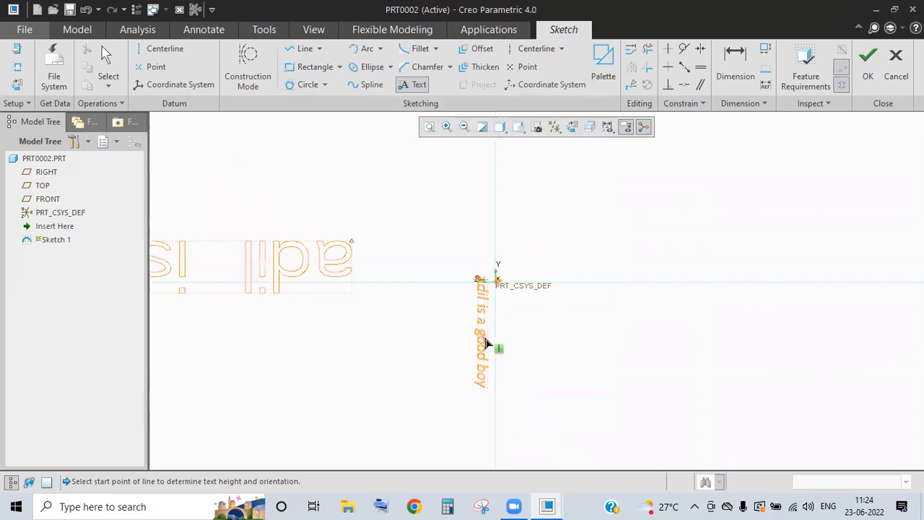
scroll(180, 340, up, 2)
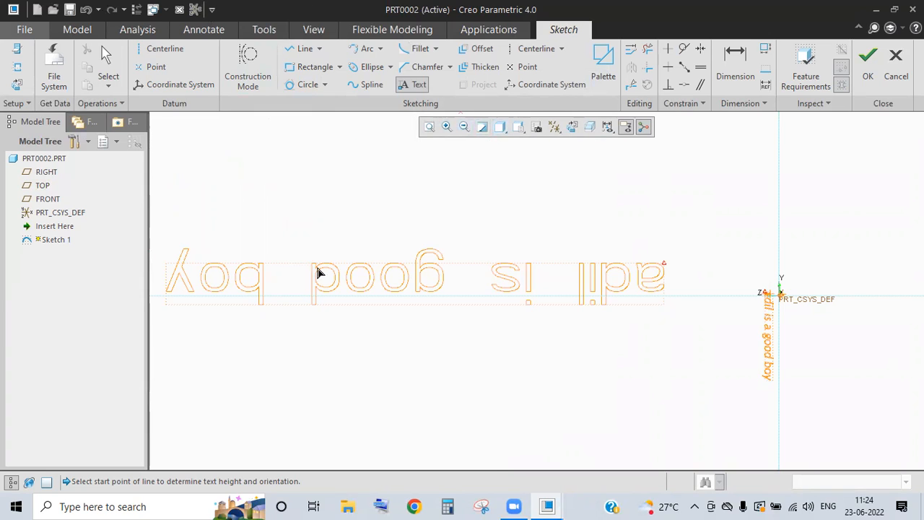
scroll(320, 273, up, 4)
click(216, 219)
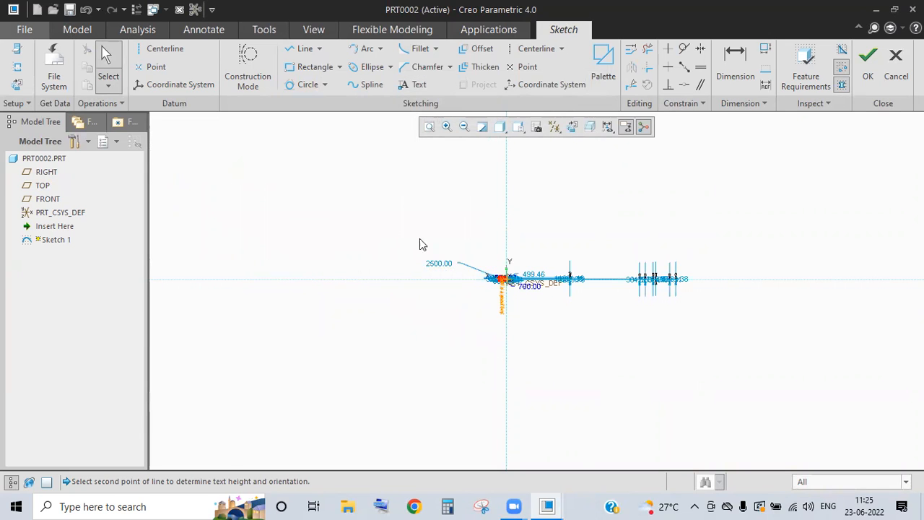
key(ctrl+a)
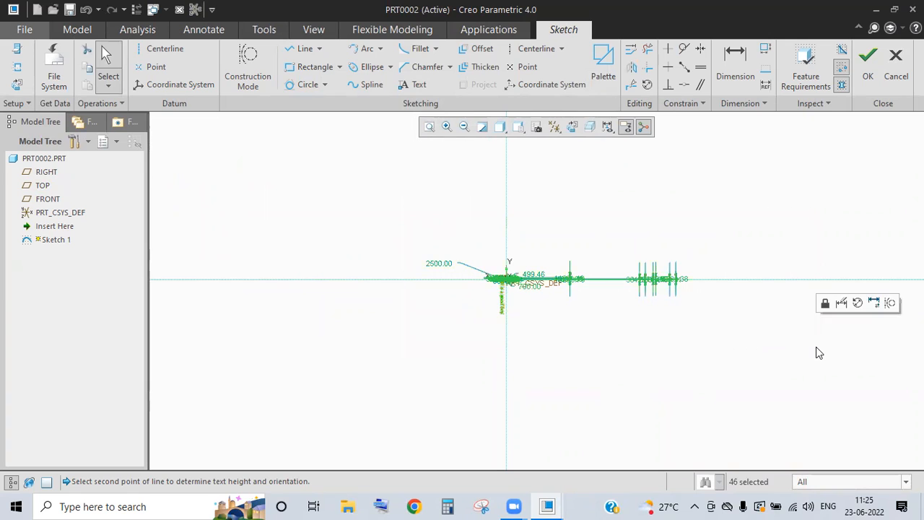
key(Delete)
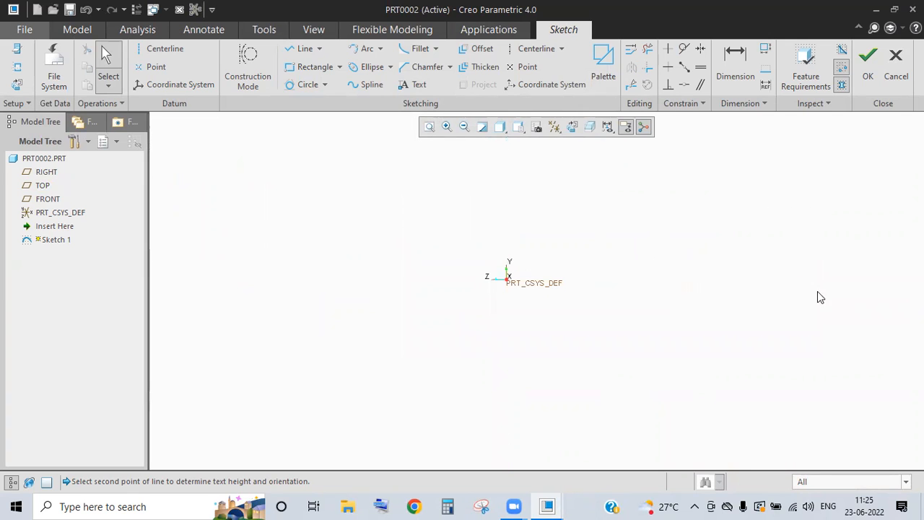
click(903, 72)
click(495, 275)
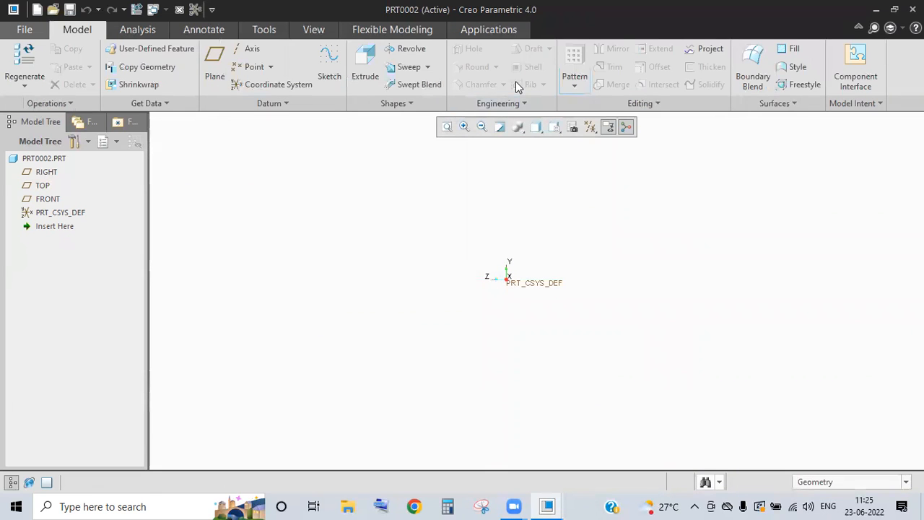
- Start a new sketch on the FRONT datum plane with the default orientation
click(331, 57)
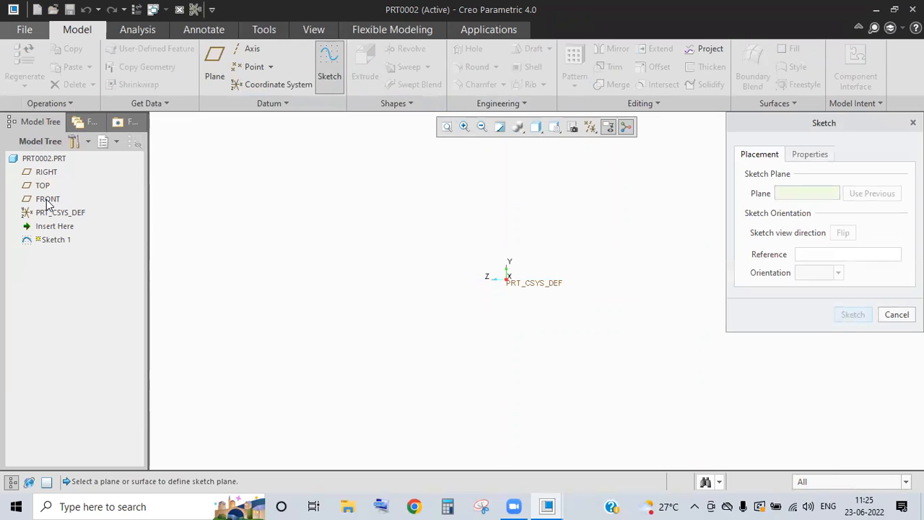
click(48, 199)
click(852, 315)
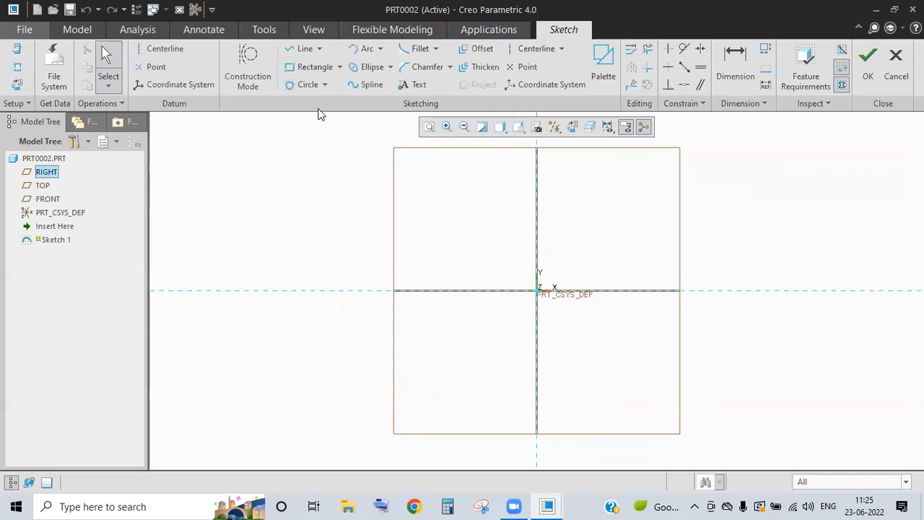
- Sketch a rectangle about 185 by 129, outside the datum plane outline and about 112 above the horizontal reference
key(r)
click(757, 154)
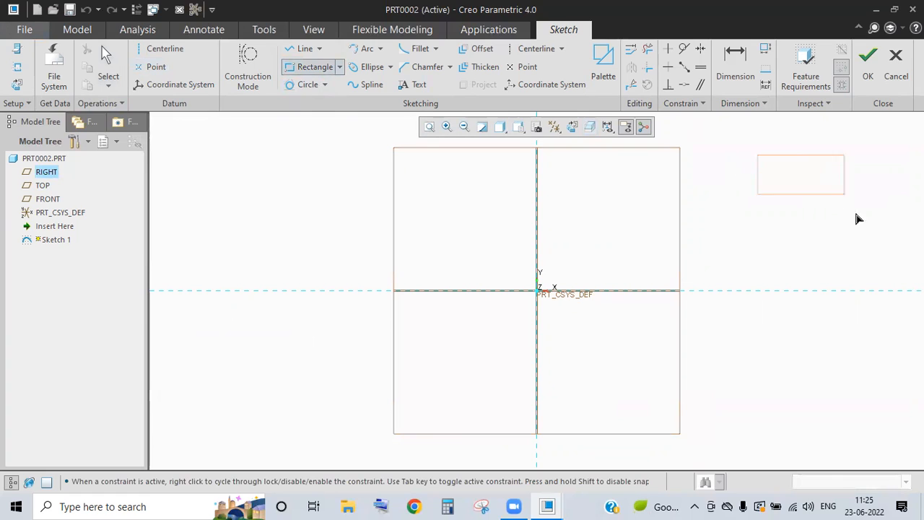
click(862, 227)
middle_click(858, 349)
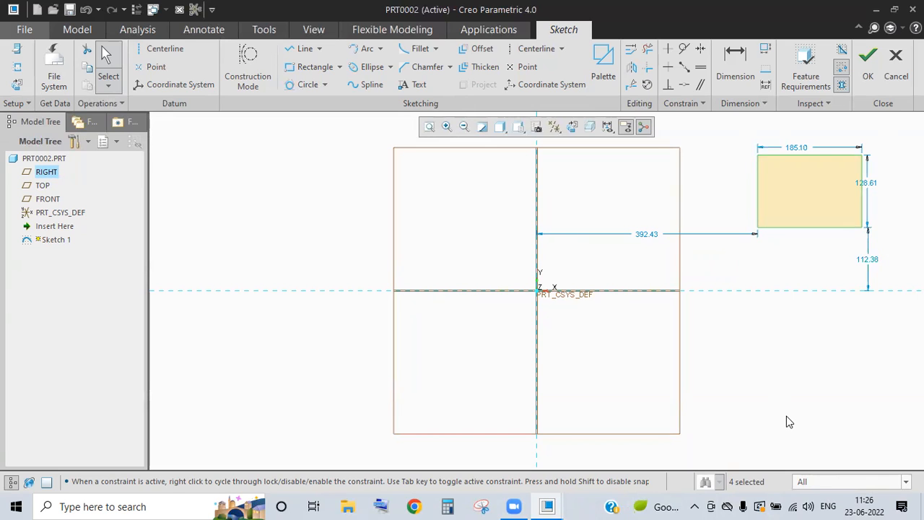
- Delete the rectangle together with its dimensions, and undo the deletion
drag(885, 394, 734, 133)
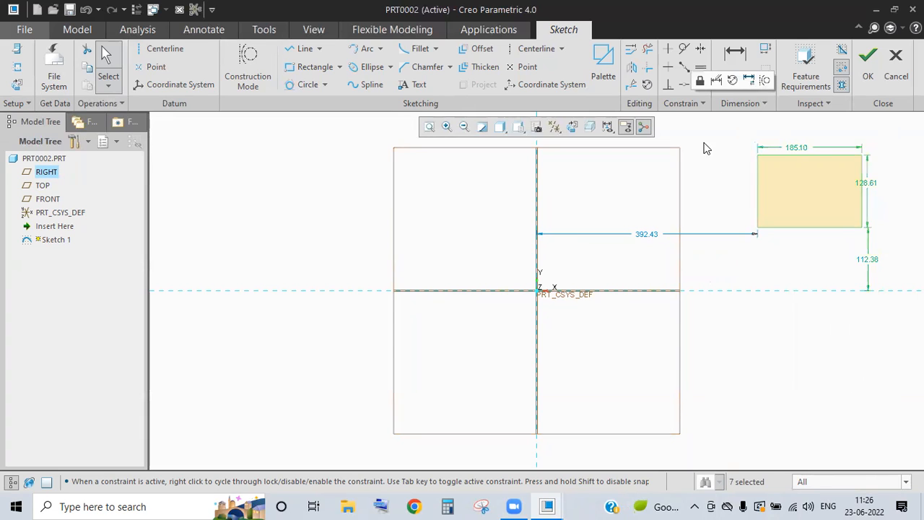
key(Delete)
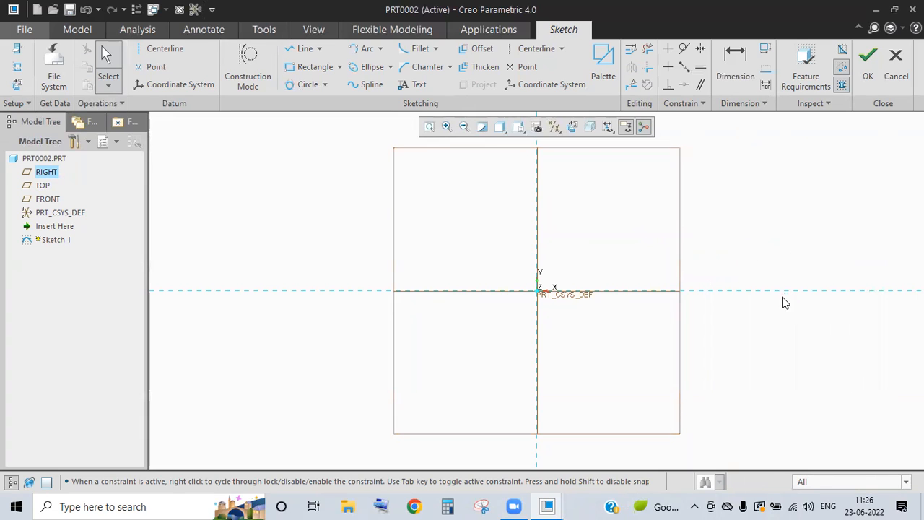
key(ctrl+z)
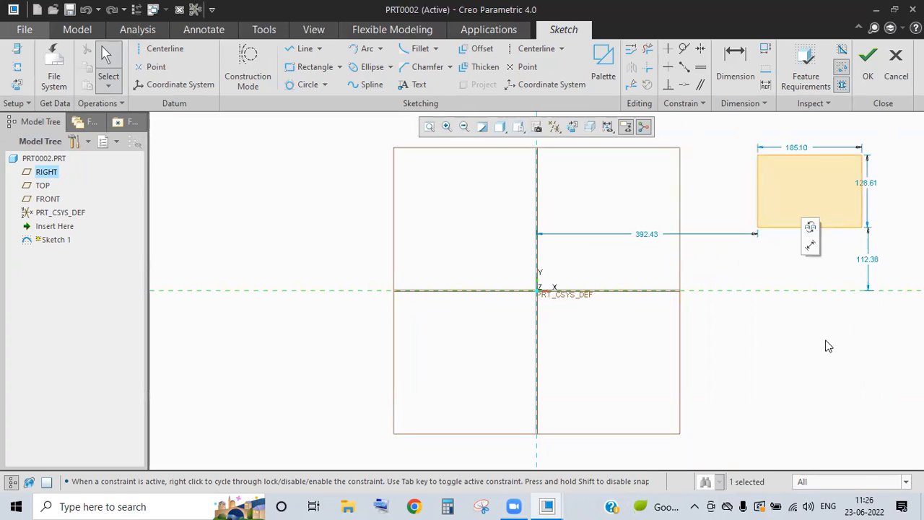
- Delete the horizontal reference line and try to finish the sketch, declining to exit with the incomplete section
key(Delete)
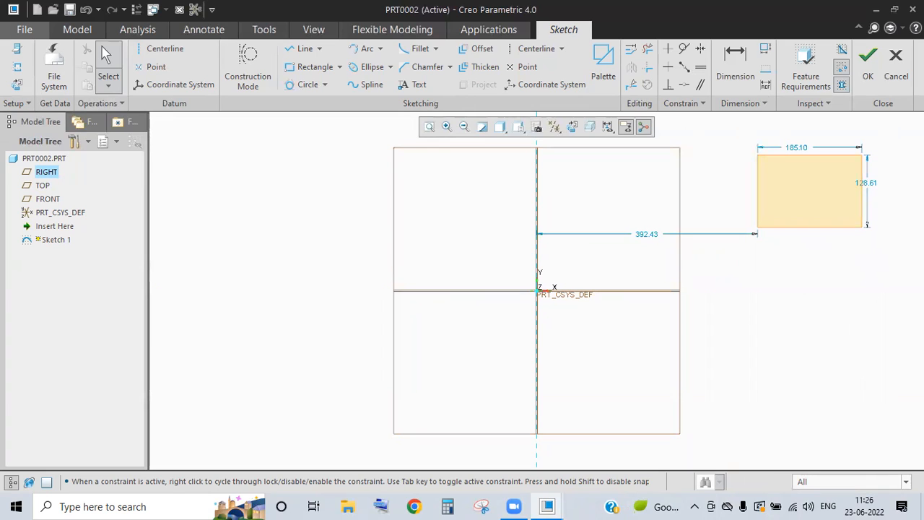
click(869, 64)
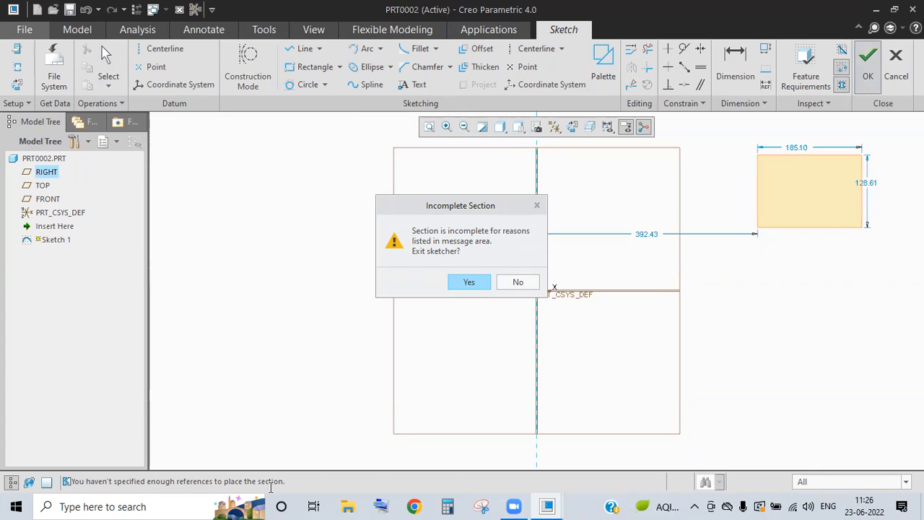
click(509, 283)
- Close the sketch references without adding one, choosing to sketch anyway despite the missing reference
click(898, 342)
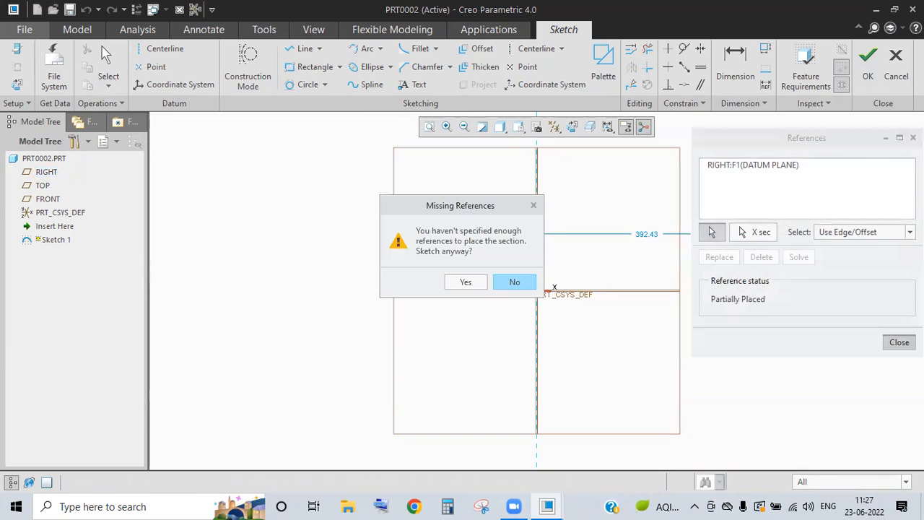
click(514, 282)
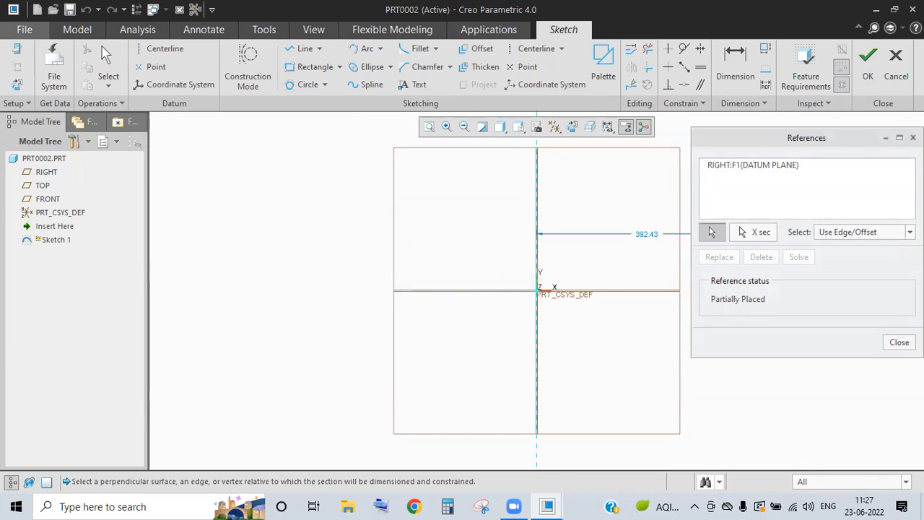
click(913, 138)
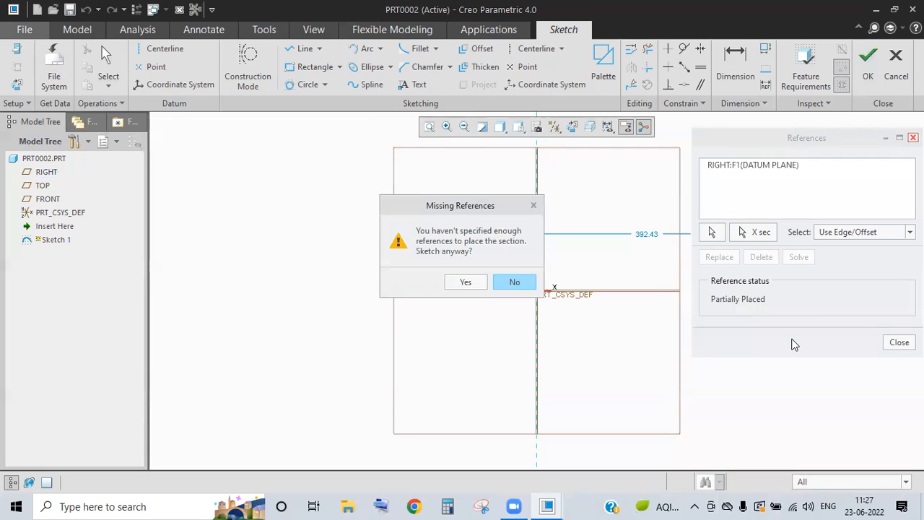
click(462, 282)
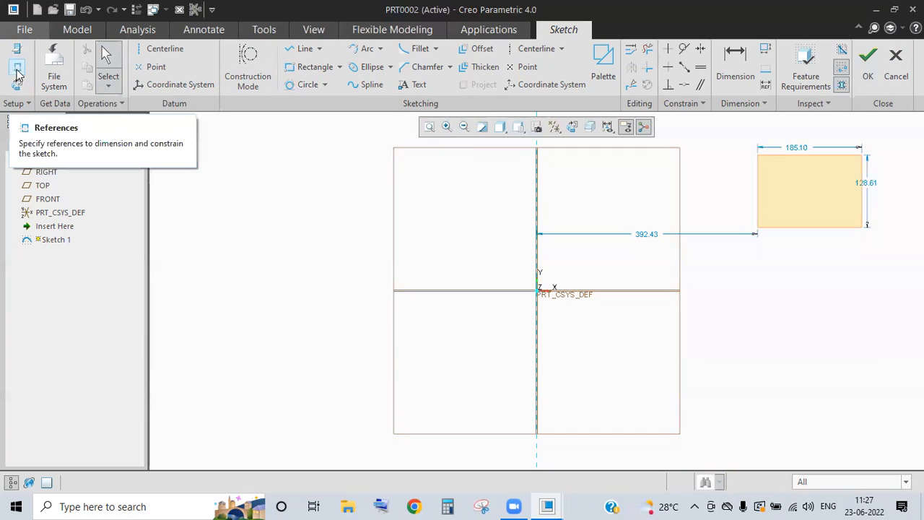
- Add the TOP datum plane back as a sketch reference to locate the rectangle vertically
click(17, 74)
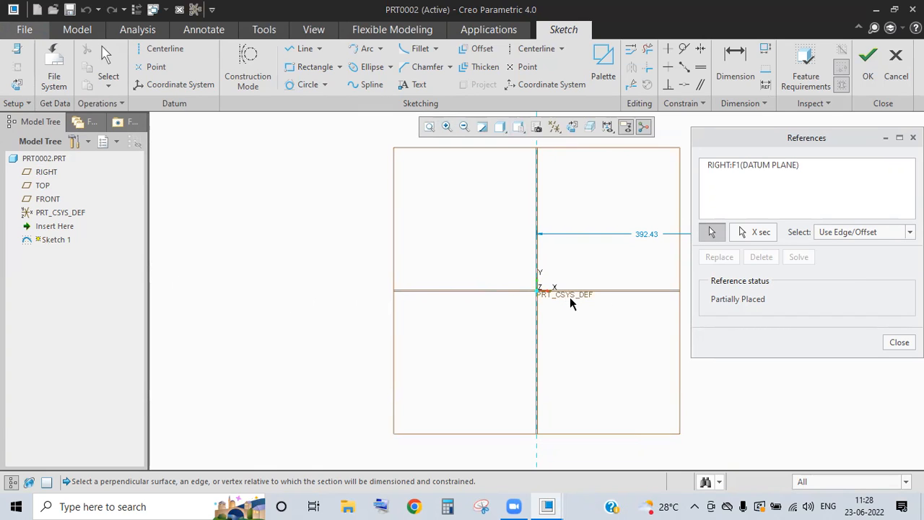
click(43, 185)
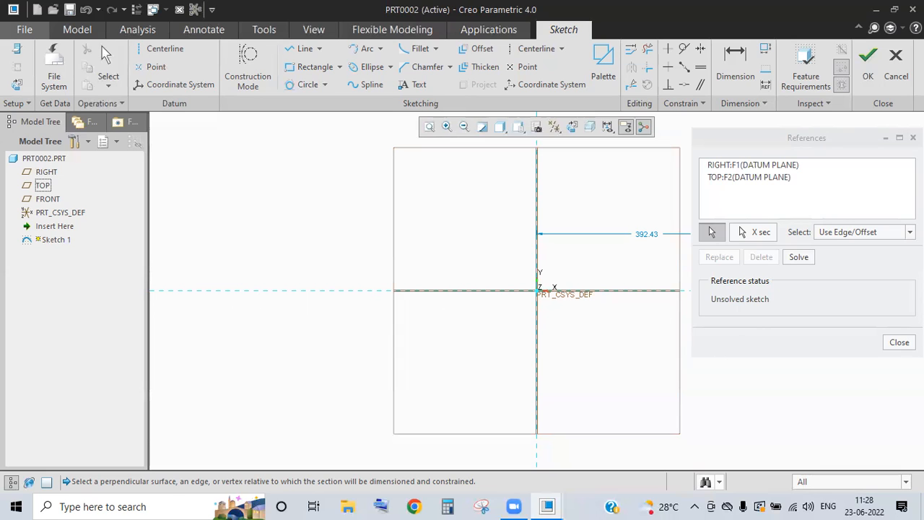
click(899, 343)
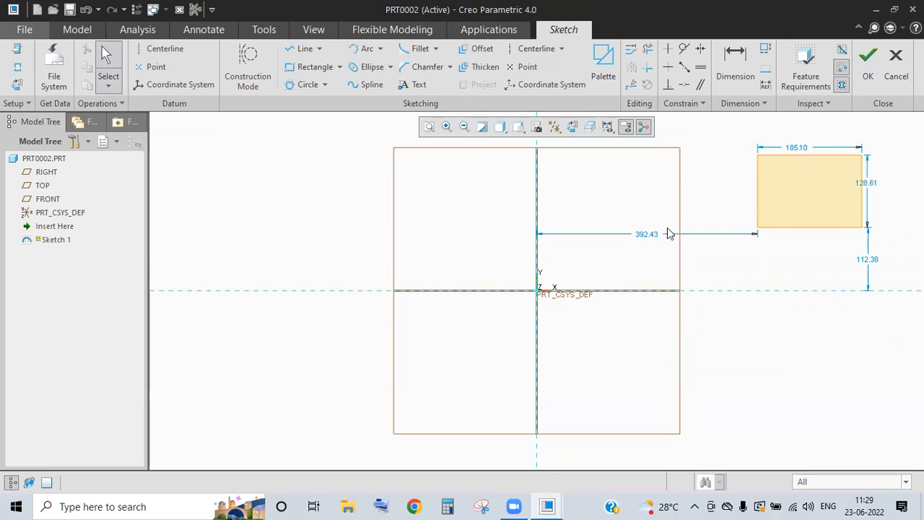
mouse_move(689, 222)
middle_down()
mouse_move(645, 268)
mouse_move(401, 267)
mouse_move(404, 204)
middle_up()
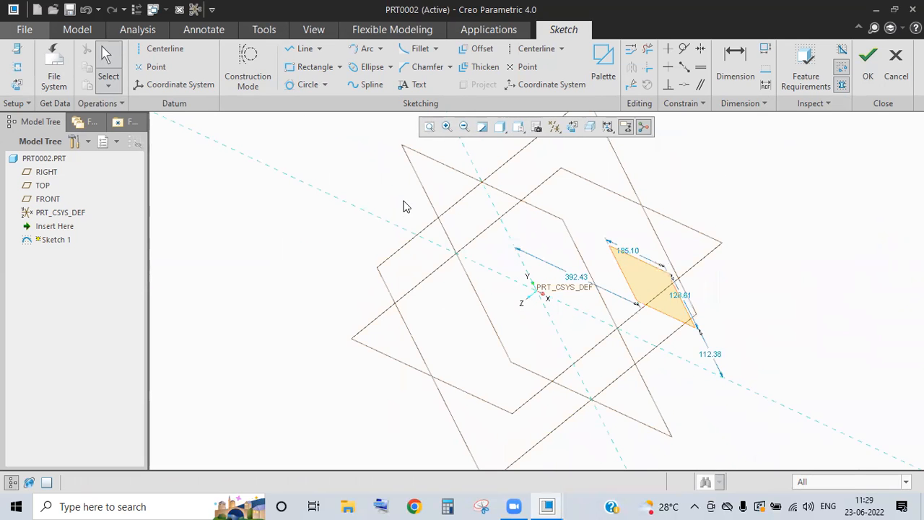